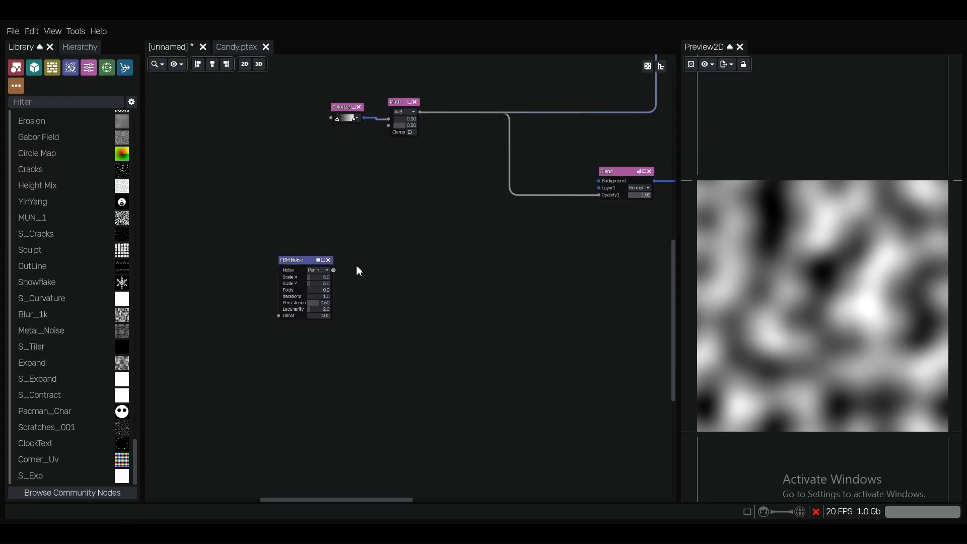
# Reposition the FBM Noise node in the open area below the Colorize and Math nodes
pyautogui.scroll(2, 356, 270)
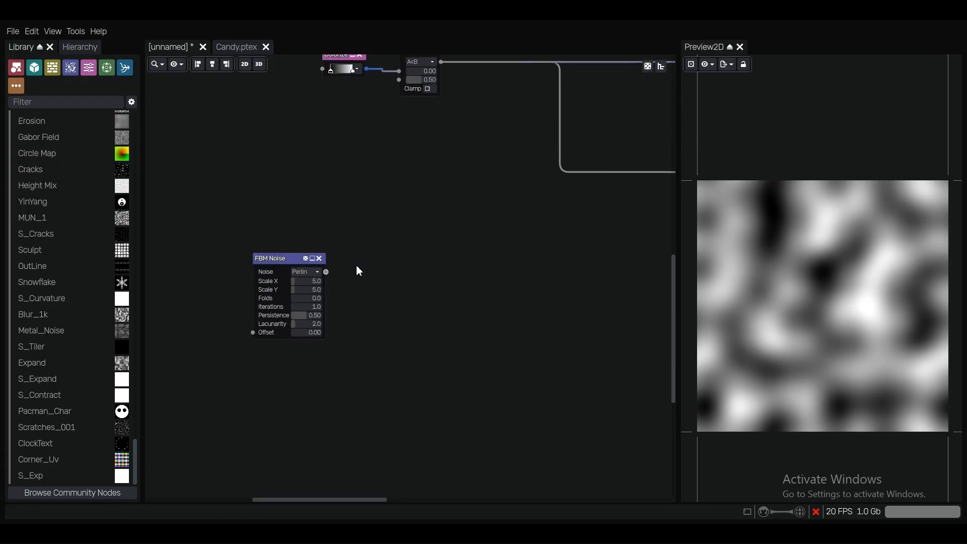
pyautogui.moveTo(349, 280); pyautogui.dragTo(426, 270, button='middle')
pyautogui.scroll(2, 403, 236)
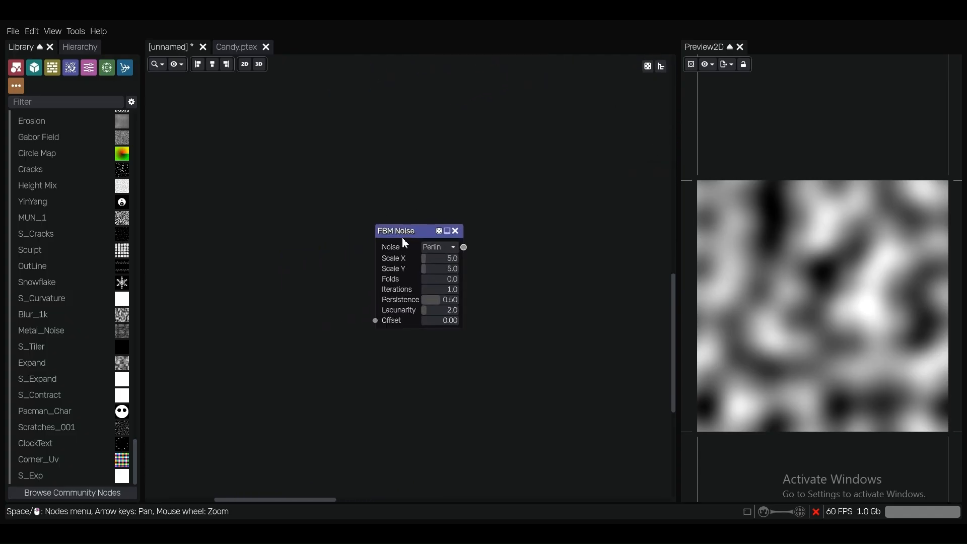
pyautogui.moveTo(403, 235); pyautogui.dragTo(330, 213)
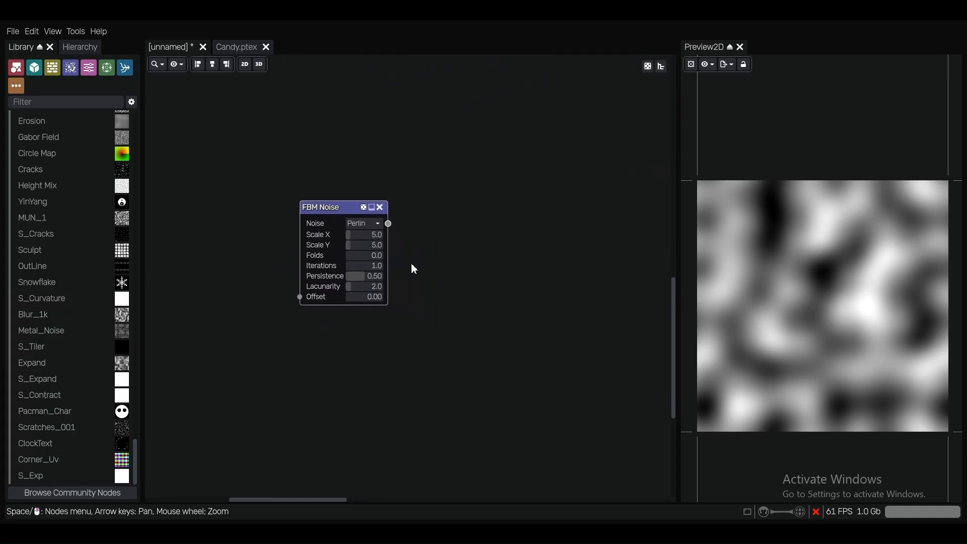
pyautogui.scroll(-3, 412, 262)
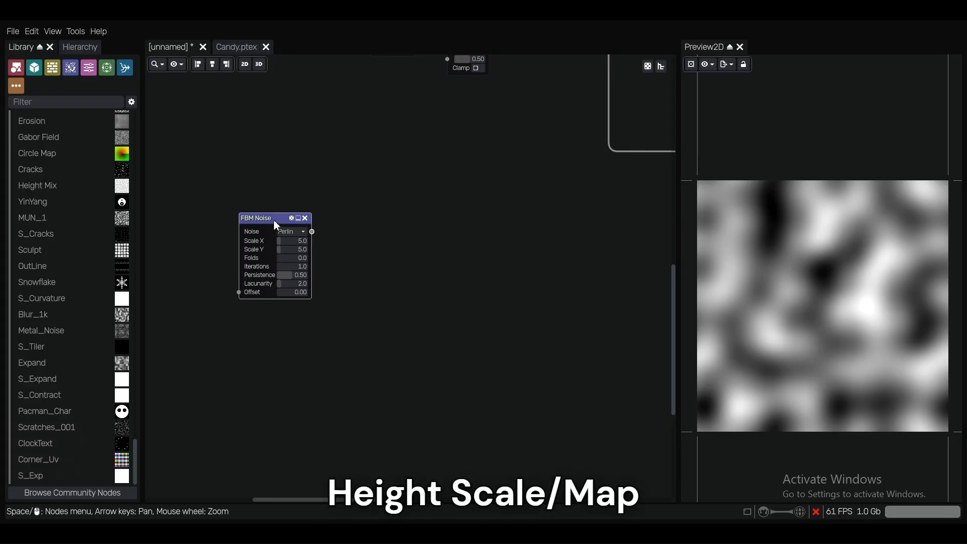
pyautogui.moveTo(274, 220); pyautogui.dragTo(303, 223)
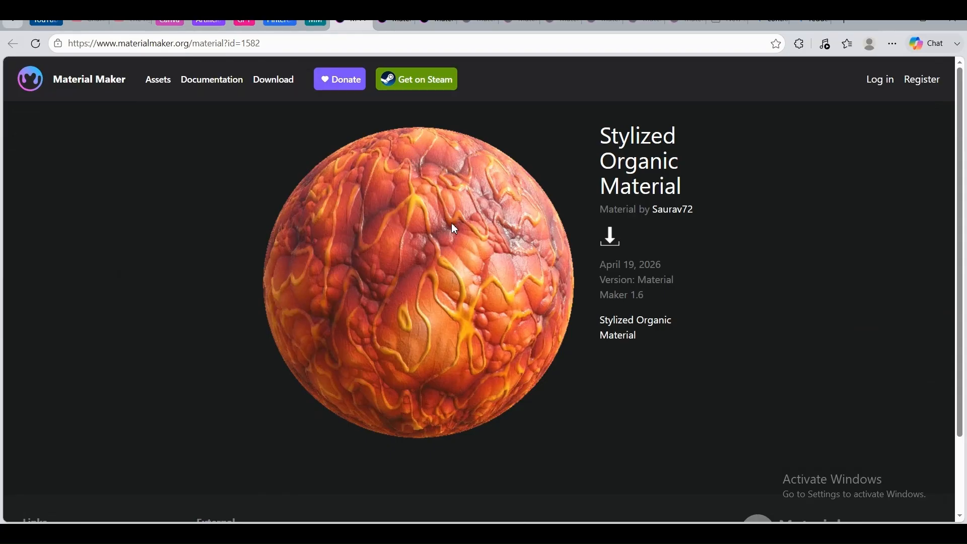
# Review the example material pages open in the browser, including Stylized Moss, Hammered Metal, Old Metal, Cheese+, Wierd Ground and Snow
pyautogui.click(400, 21)
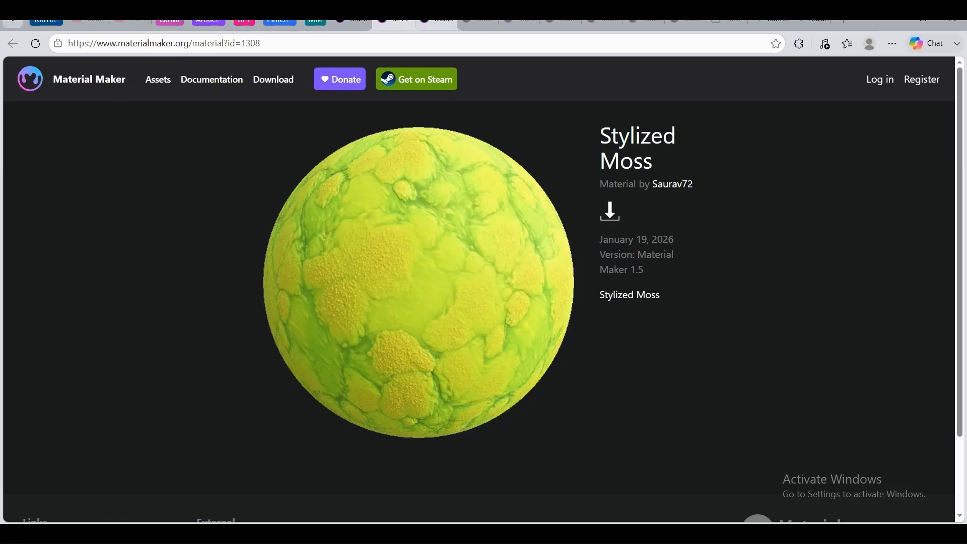
pyautogui.click(443, 23)
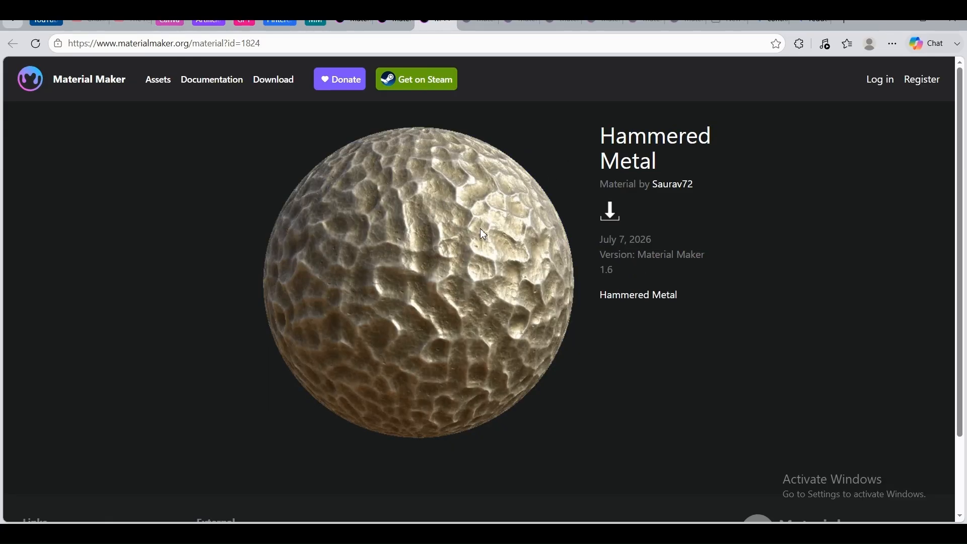
pyautogui.click(481, 22)
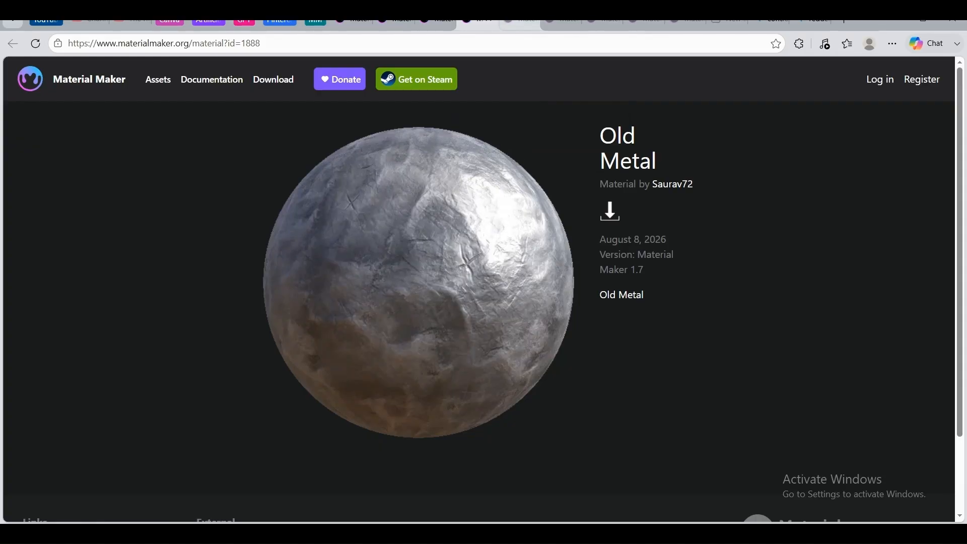
pyautogui.click(521, 22)
pyautogui.click(562, 23)
pyautogui.click(604, 23)
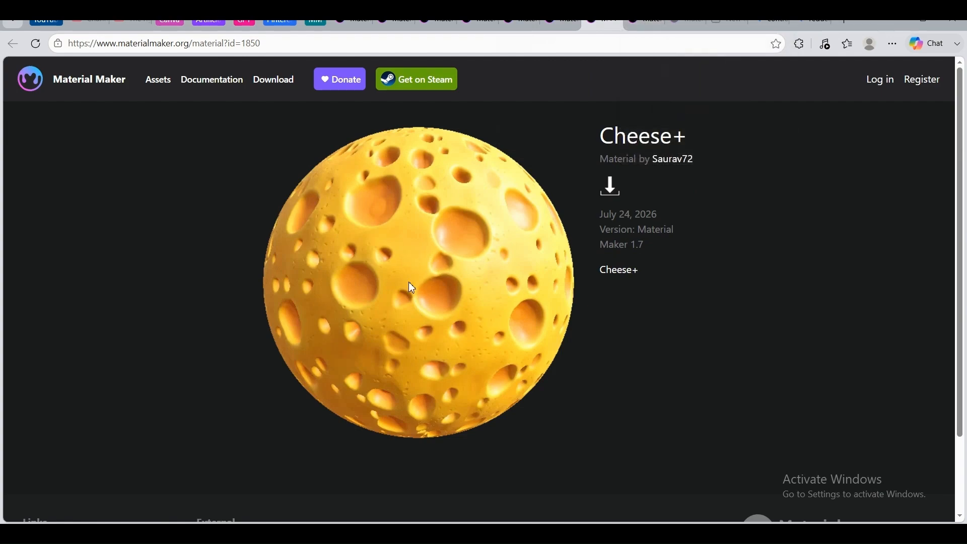
pyautogui.click(653, 24)
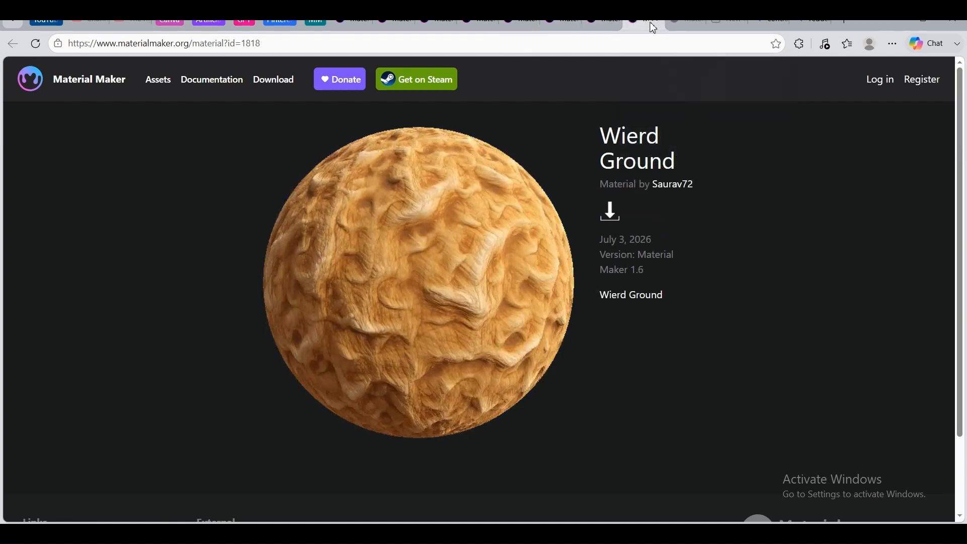
pyautogui.click(686, 24)
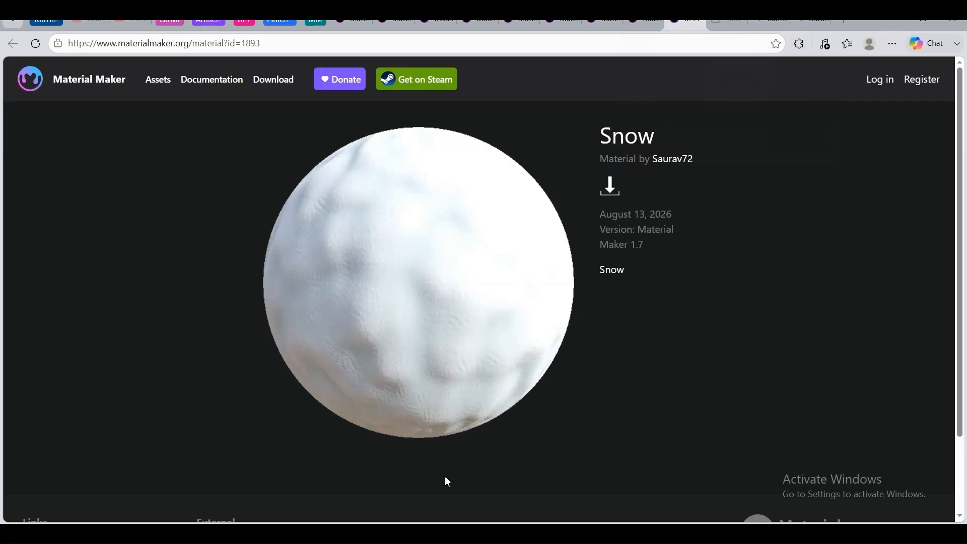
# Switch back to the Material Maker graph and add a Gaussian Blur node fed by the FBM Noise output
pyautogui.click(493, 533)
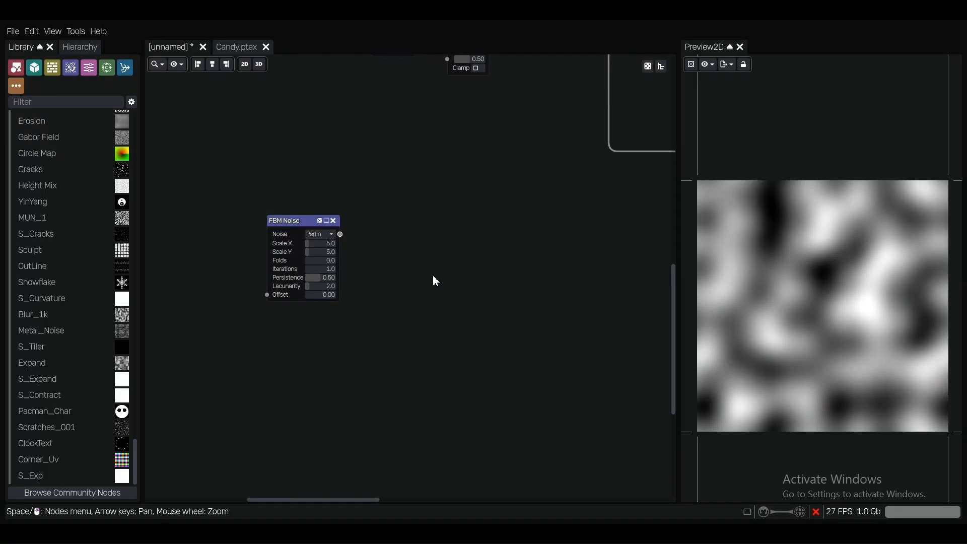
pyautogui.scroll(-2, 433, 275)
pyautogui.moveTo(413, 280); pyautogui.dragTo(496, 283, button='middle')
pyautogui.scroll(1, 410, 246)
pyautogui.moveTo(410, 245); pyautogui.dragTo(320, 236)
pyautogui.scroll(2, 368, 251)
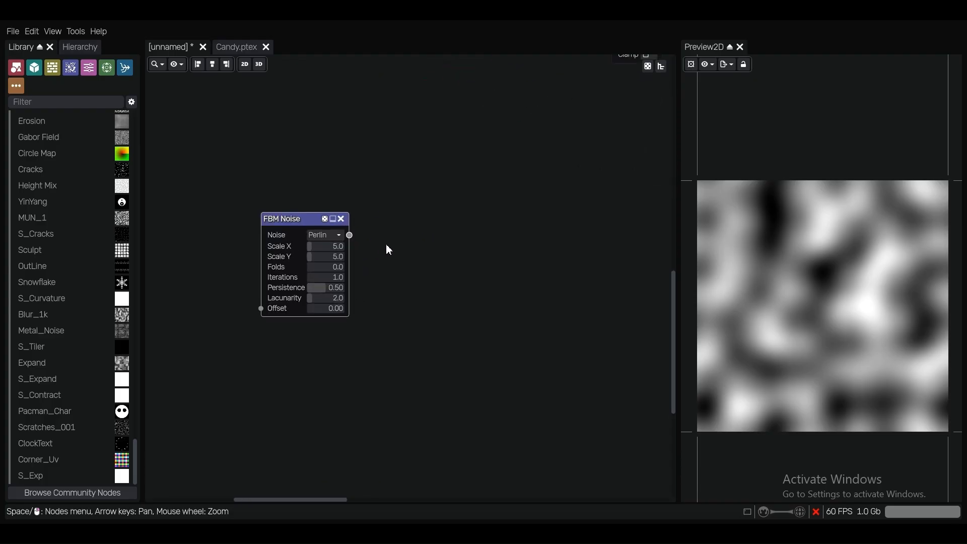
pyautogui.moveTo(312, 238); pyautogui.dragTo(438, 247)
pyautogui.write('bl')
pyautogui.click(428, 308)
pyautogui.scroll(2, 458, 238)
pyautogui.moveTo(542, 264); pyautogui.dragTo(439, 229, button='middle')
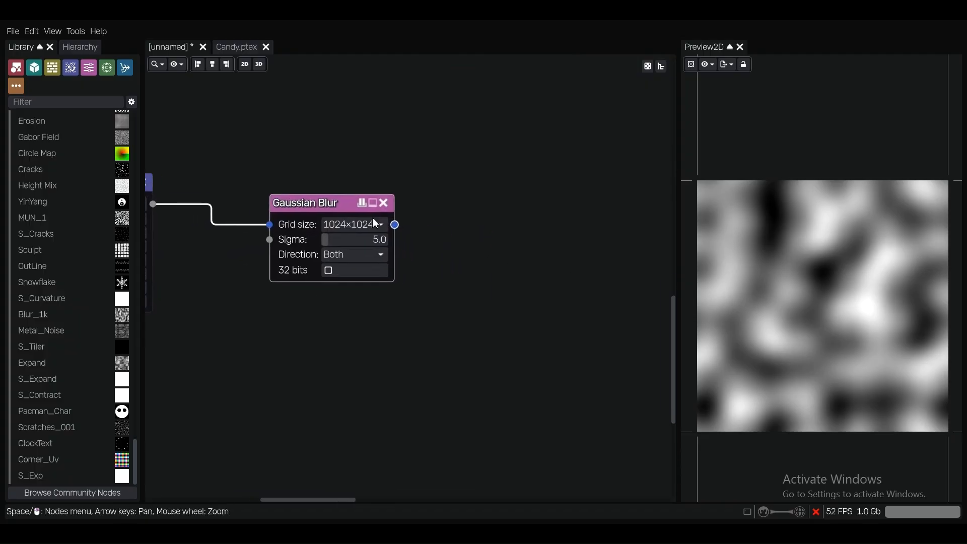
# Shift the Gaussian Blur node slightly and set its sigma to 3
pyautogui.moveTo(325, 203); pyautogui.dragTo(342, 213)
pyautogui.scroll(1, 340, 196)
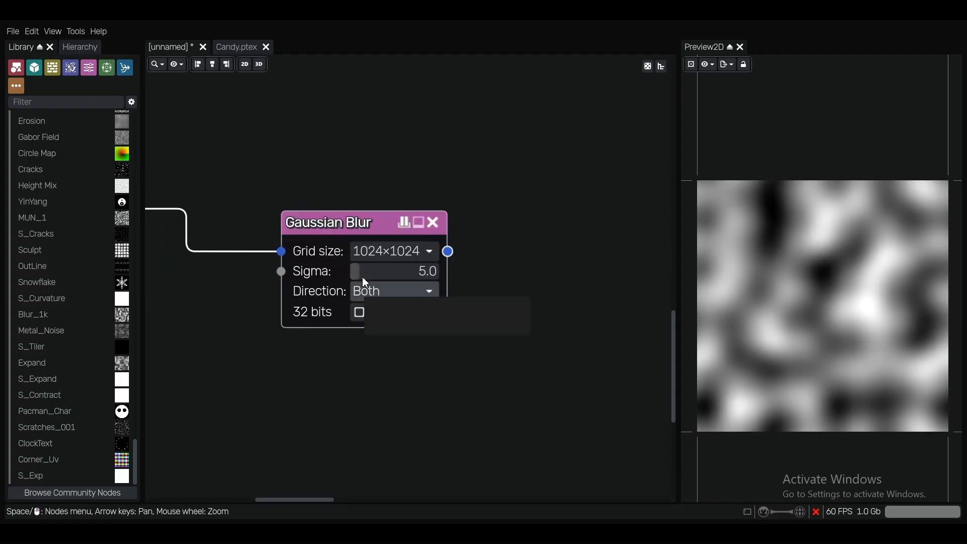
pyautogui.moveTo(407, 269); pyautogui.dragTo(410, 273)
pyautogui.click(386, 276)
pyautogui.doubleClick(386, 276)
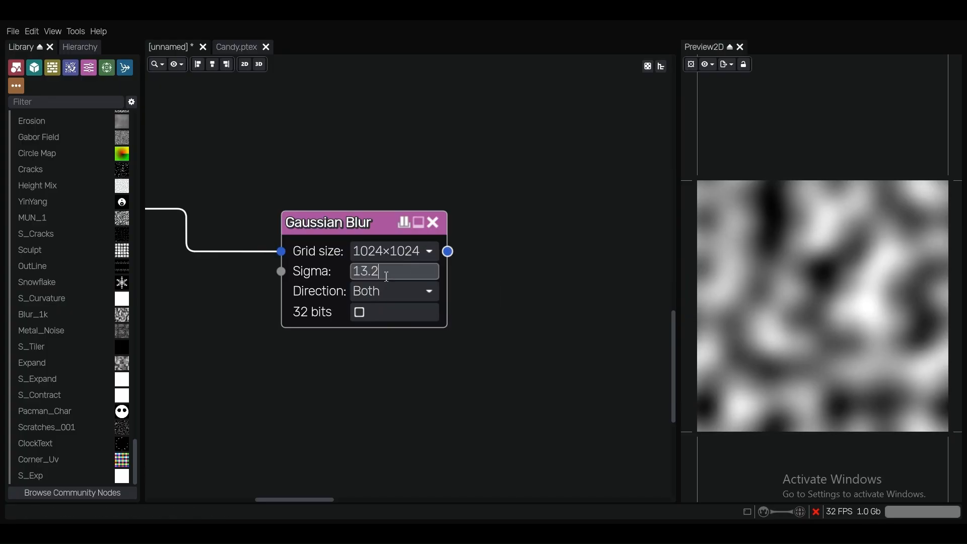
pyautogui.press('BackSpace')
pyautogui.press('BackSpace')
pyautogui.press('BackSpace')
pyautogui.write('3')
pyautogui.press('Return')
pyautogui.scroll(-4, 342, 180)
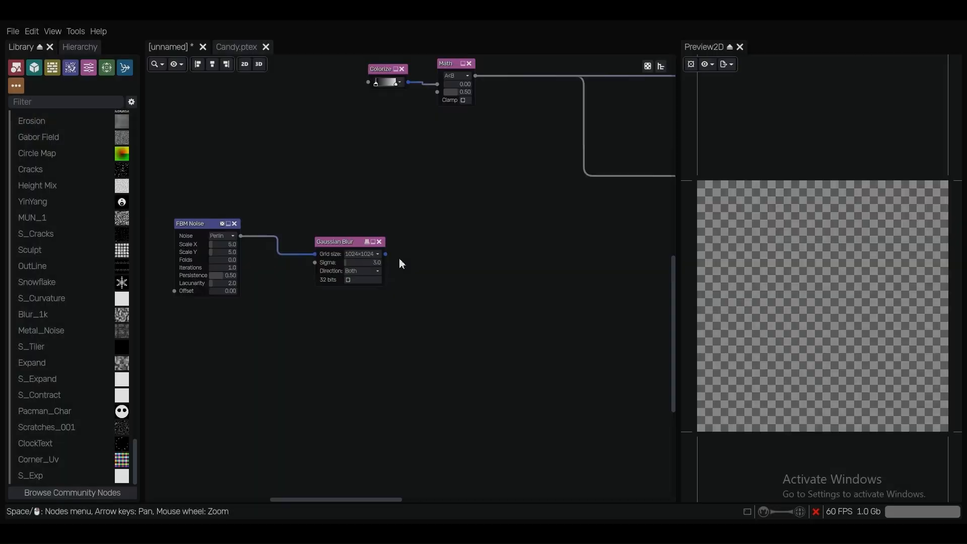
# Add a Multi Warp node fed by the Gaussian Blur output
pyautogui.scroll(1, 361, 253)
pyautogui.moveTo(412, 264); pyautogui.dragTo(405, 250, button='middle')
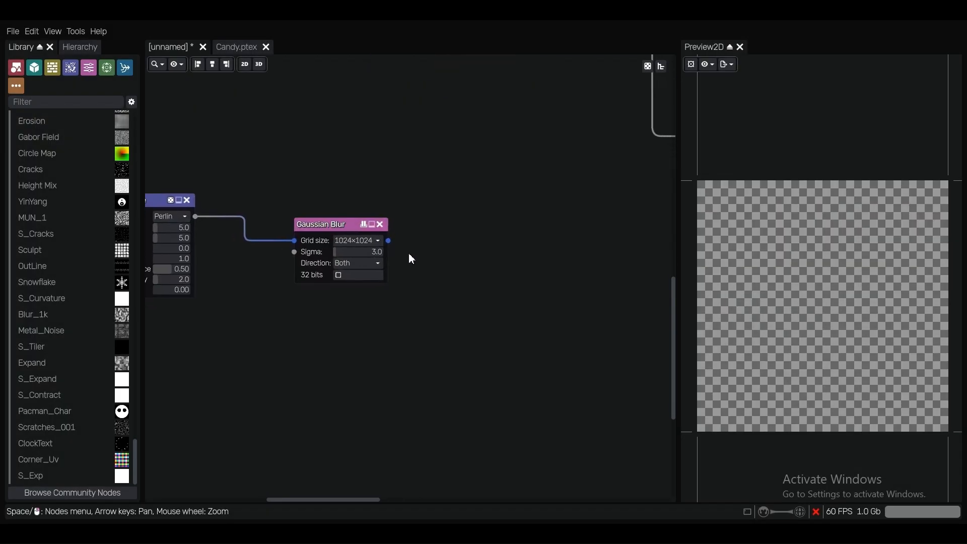
pyautogui.scroll(1, 403, 249)
pyautogui.moveTo(439, 234); pyautogui.dragTo(446, 227)
pyautogui.write('mul')
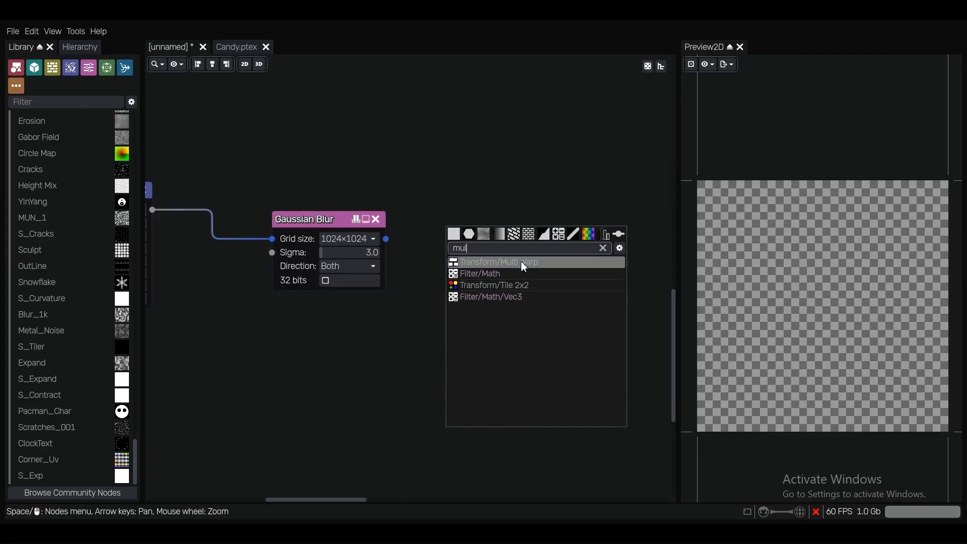
pyautogui.click(519, 261)
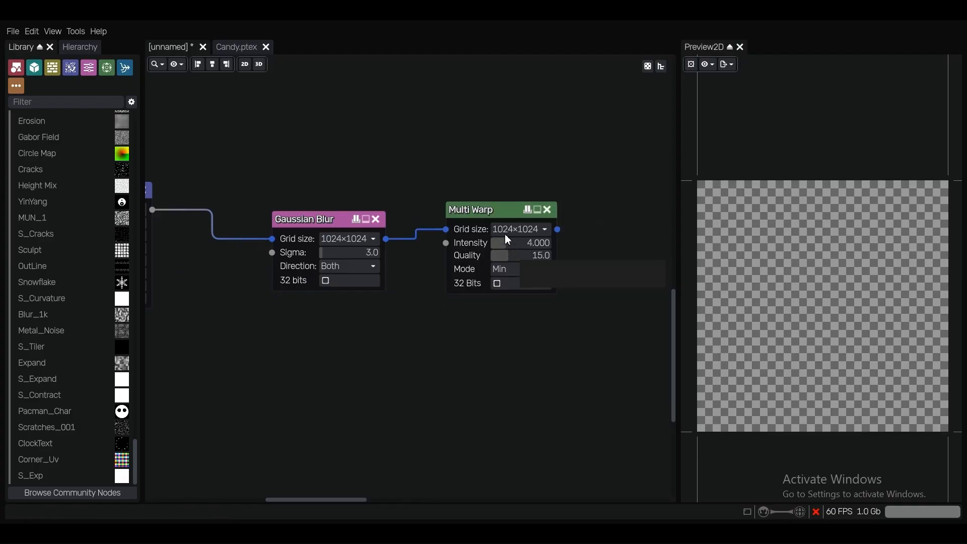
# Set the Multi Warp mode to Max and connect the Gaussian Blur output to its Intensity input as well
pyautogui.scroll(3, 561, 262)
pyautogui.click(541, 267)
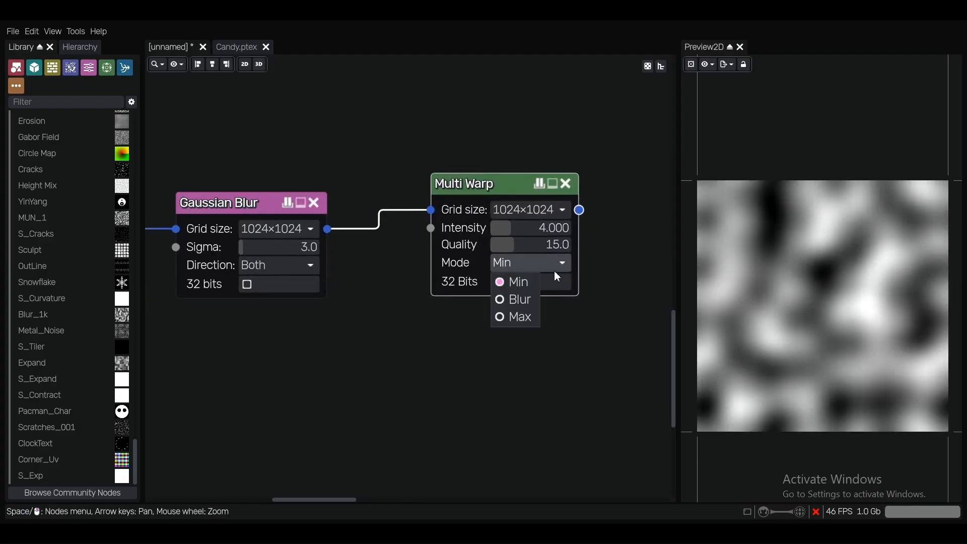
pyautogui.click(517, 316)
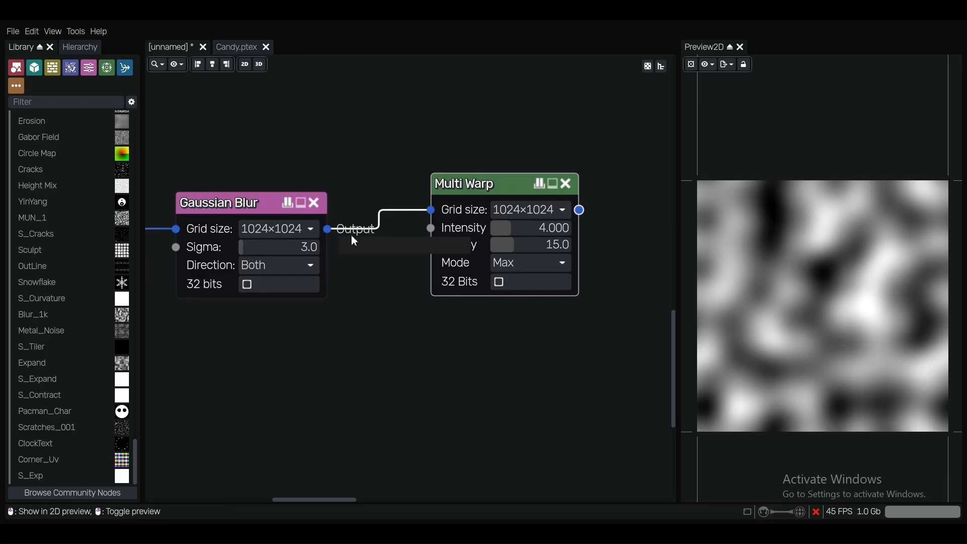
pyautogui.moveTo(352, 234); pyautogui.dragTo(403, 231)
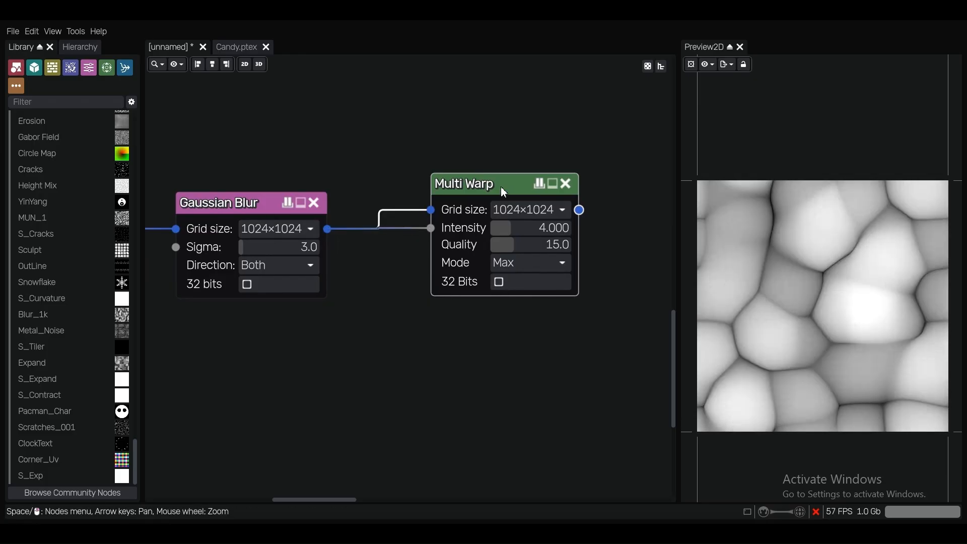
pyautogui.moveTo(504, 191); pyautogui.dragTo(502, 196)
pyautogui.scroll(2, 833, 306)
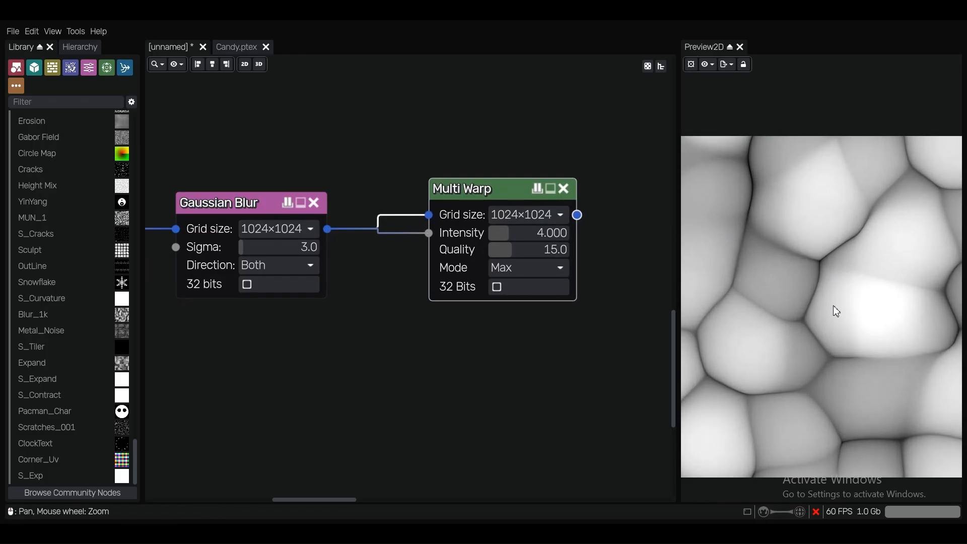
pyautogui.scroll(-3, 832, 305)
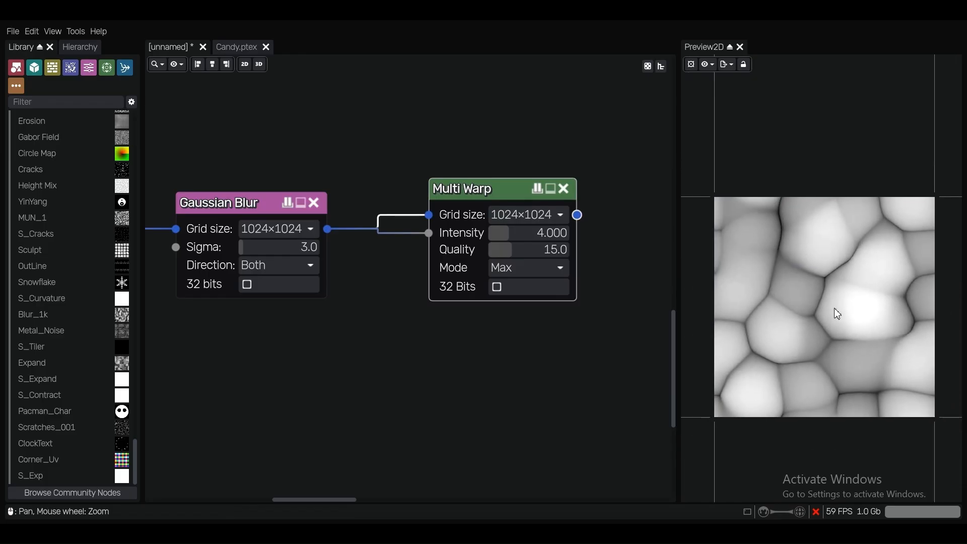
# Try an intensity of 1.25 on the Multi Warp node
pyautogui.scroll(1, 522, 234)
pyautogui.click(523, 234)
pyautogui.write('1.2')
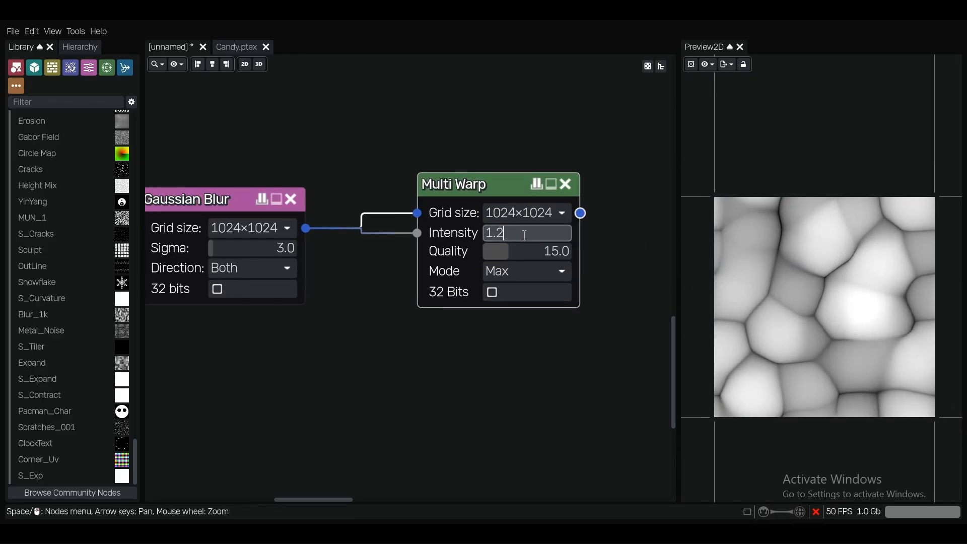
pyautogui.write('5')
pyautogui.press('Return')
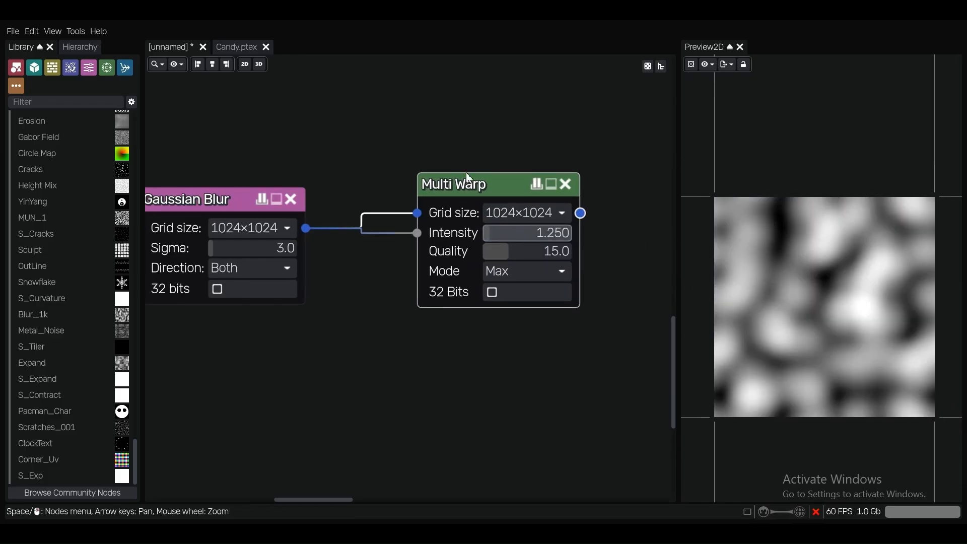
# Set the Multi Warp node's intensity to 1.5 and its quality to 25
pyautogui.click(523, 234)
pyautogui.write('1.5')
pyautogui.press('Return')
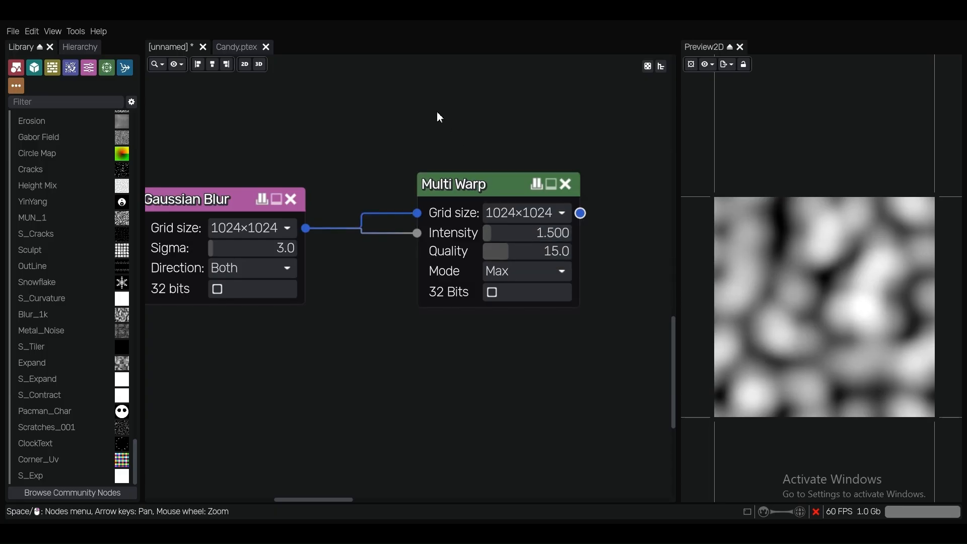
pyautogui.scroll(-2, 439, 117)
pyautogui.click(485, 209)
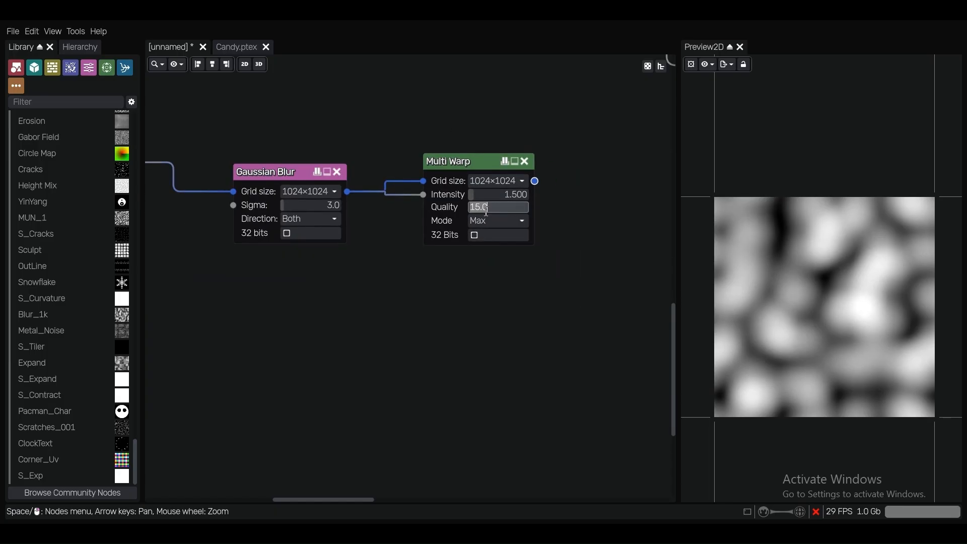
pyautogui.write('25')
pyautogui.press('Return')
pyautogui.scroll(3, 515, 223)
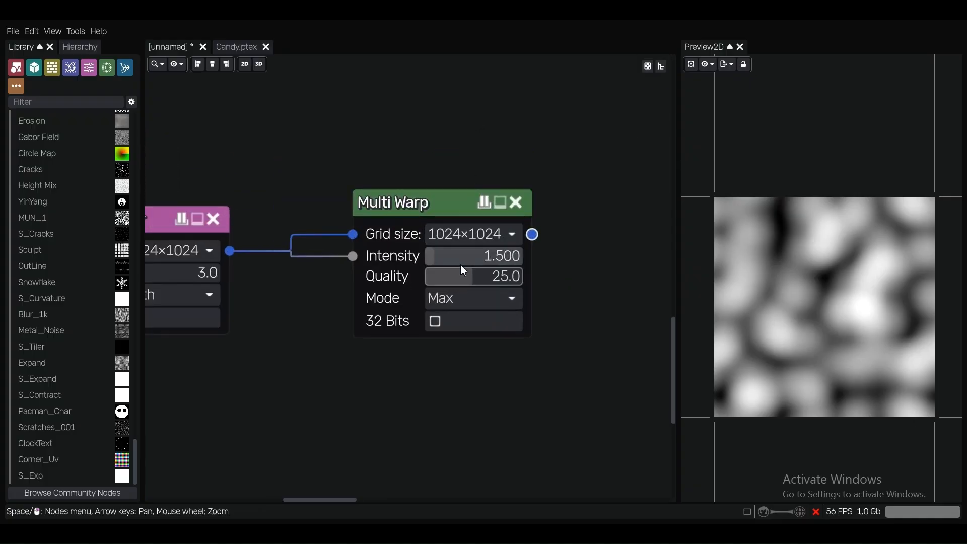
pyautogui.scroll(-2, 393, 160)
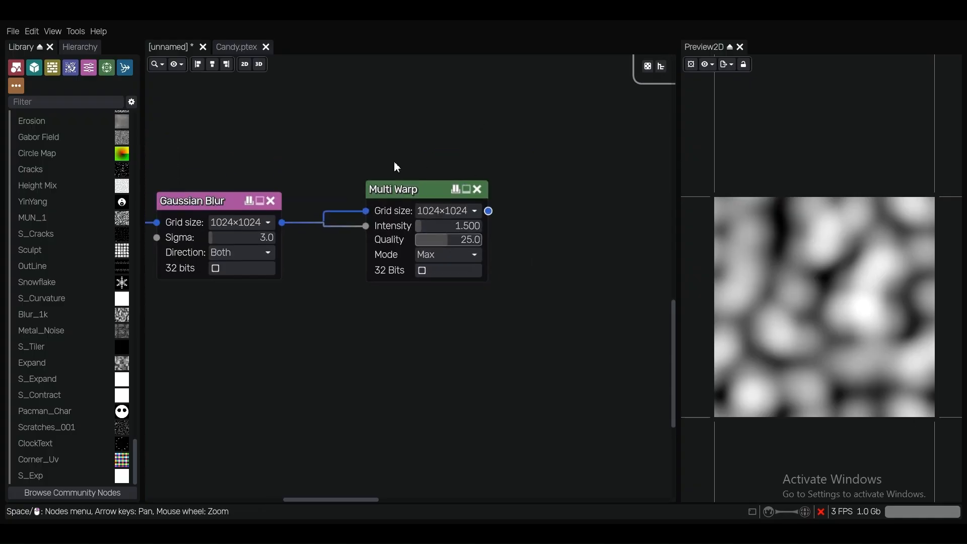
# Connect the Multi Warp output to the Layer1 input of the Blend node
pyautogui.scroll(-2, 396, 166)
pyautogui.moveTo(396, 166); pyautogui.dragTo(404, 218, button='middle')
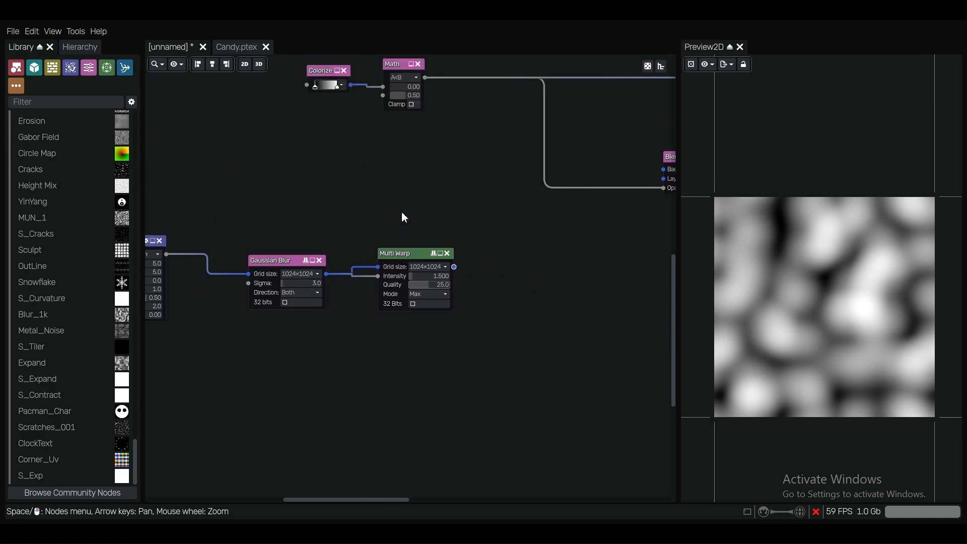
pyautogui.scroll(-1, 382, 215)
pyautogui.moveTo(345, 272); pyautogui.dragTo(517, 199)
pyautogui.scroll(-1, 400, 207)
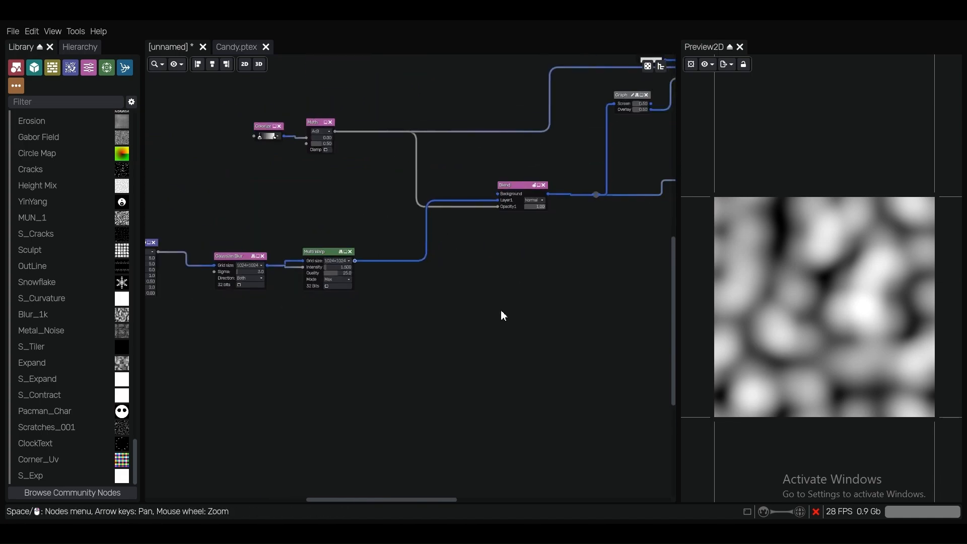
# Show the Preview3D panel and pause the rotation of the cylinder model
pyautogui.click(76, 32)
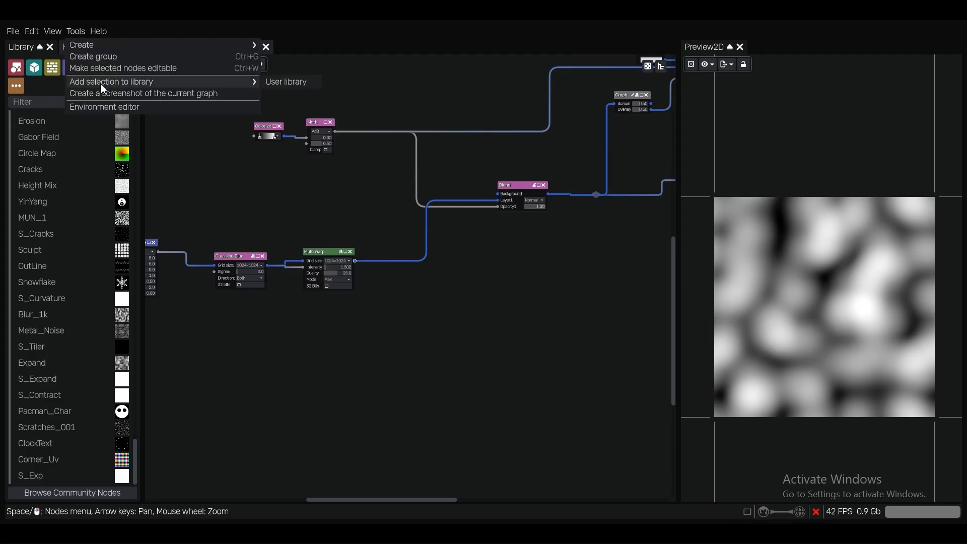
pyautogui.moveTo(55, 32)
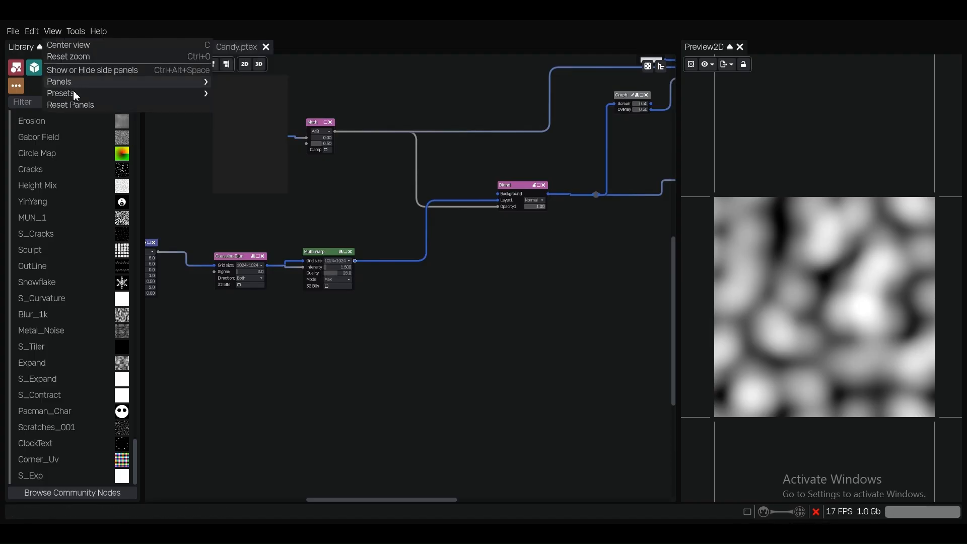
pyautogui.moveTo(212, 94)
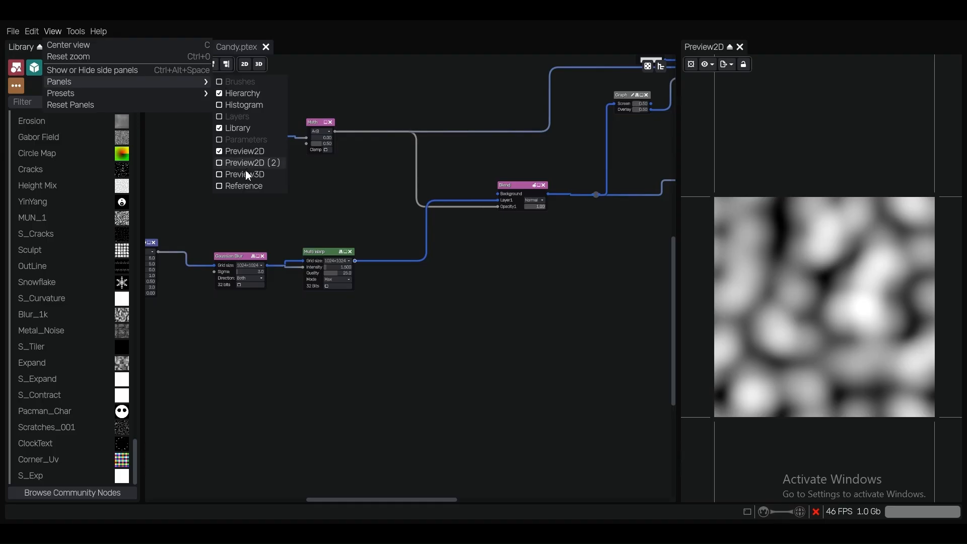
pyautogui.click(53, 33)
pyautogui.moveTo(101, 48); pyautogui.dragTo(834, 121)
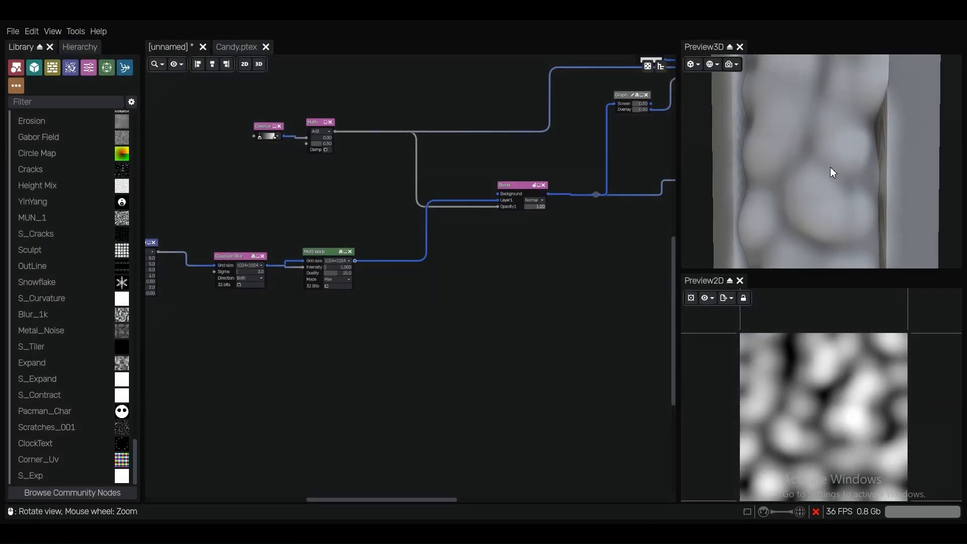
pyautogui.scroll(-3, 830, 167)
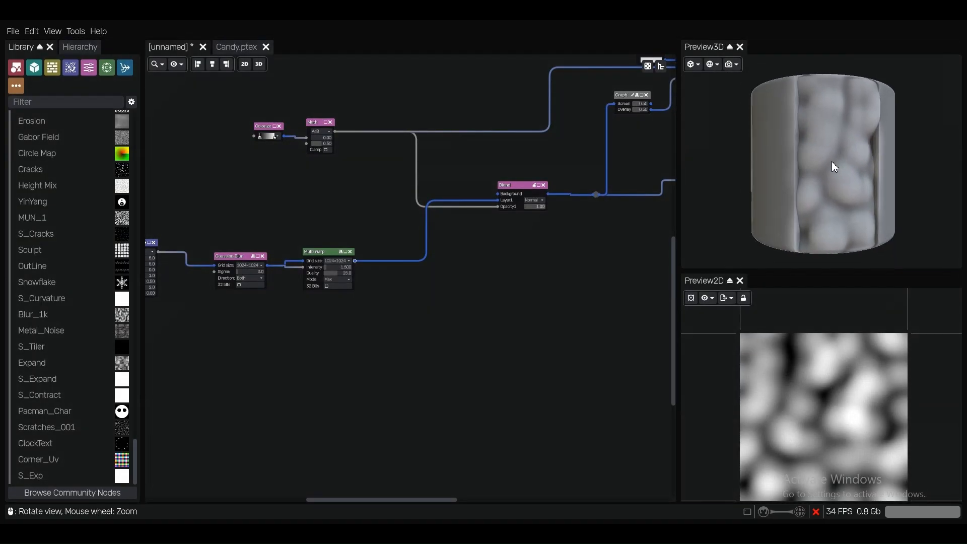
pyautogui.click(694, 65)
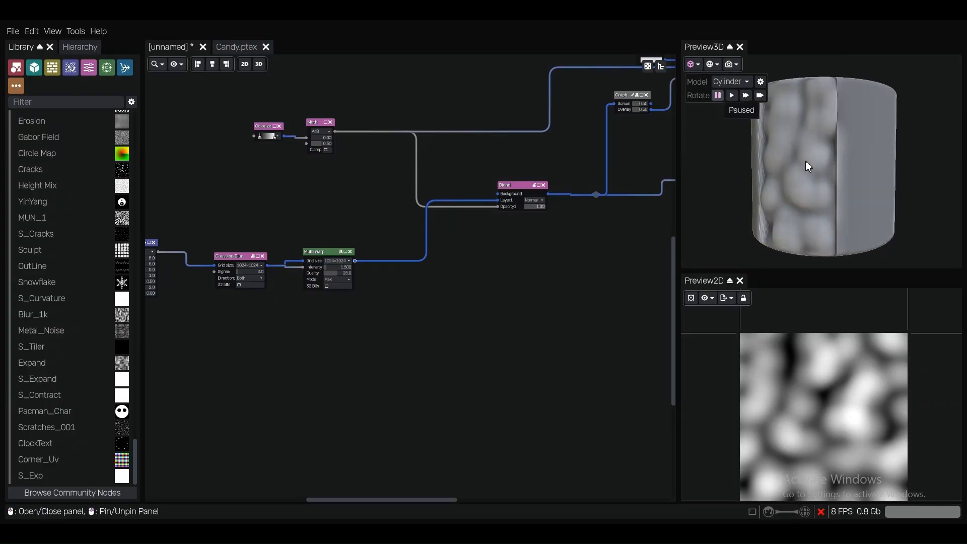
# Connect the FBM Noise output to the Background input of the Blend node and compare both halves in the 3D preview
pyautogui.moveTo(168, 262); pyautogui.dragTo(240, 268, button='middle')
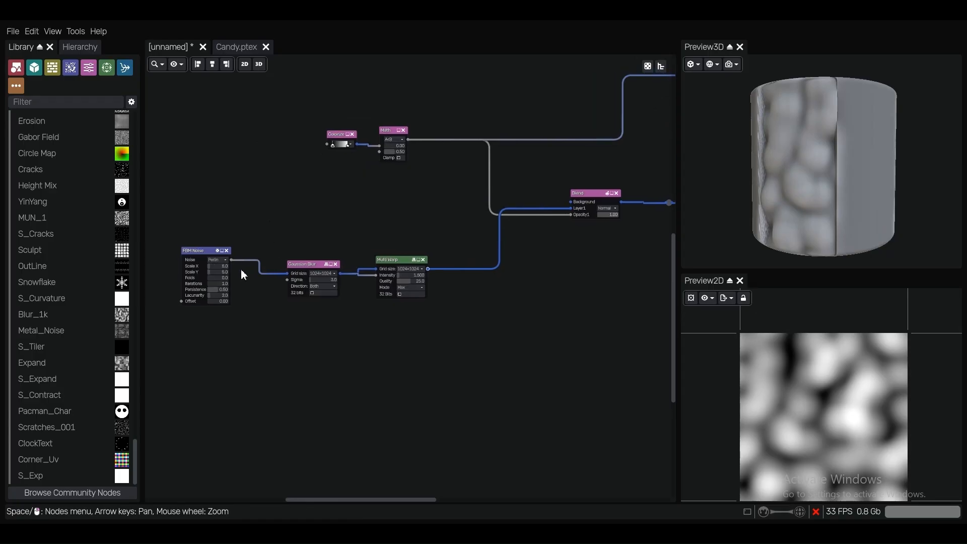
pyautogui.scroll(1, 235, 264)
pyautogui.moveTo(230, 258); pyautogui.dragTo(604, 195)
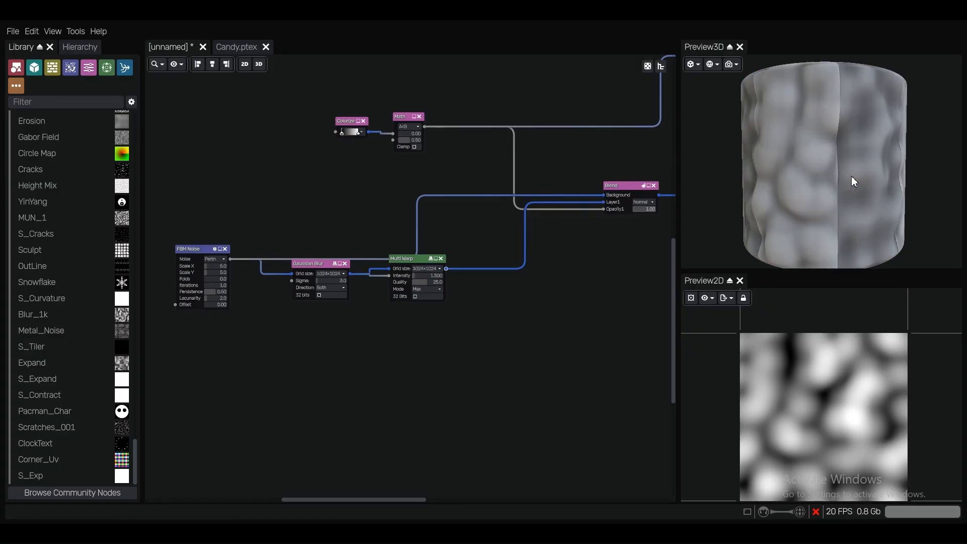
pyautogui.scroll(1, 807, 160)
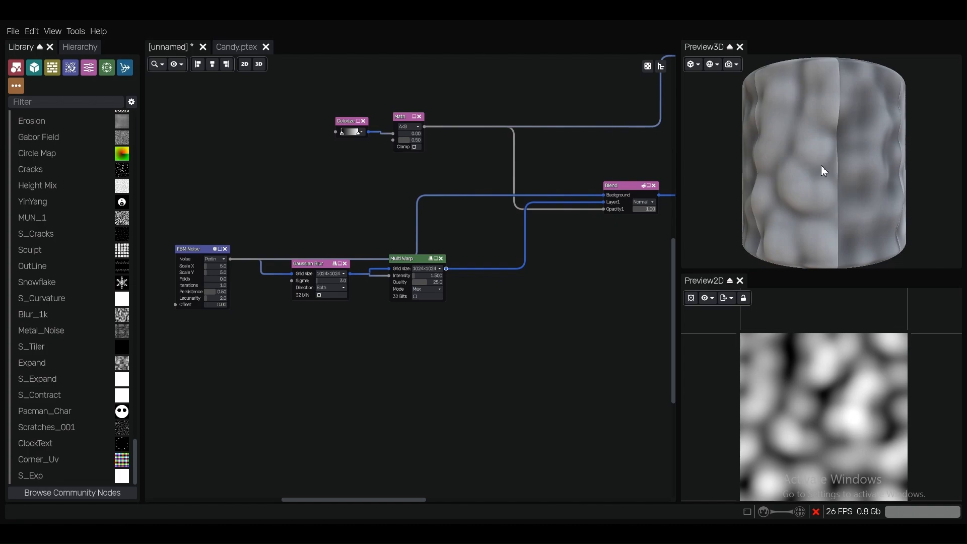
pyautogui.moveTo(863, 160); pyautogui.dragTo(841, 162)
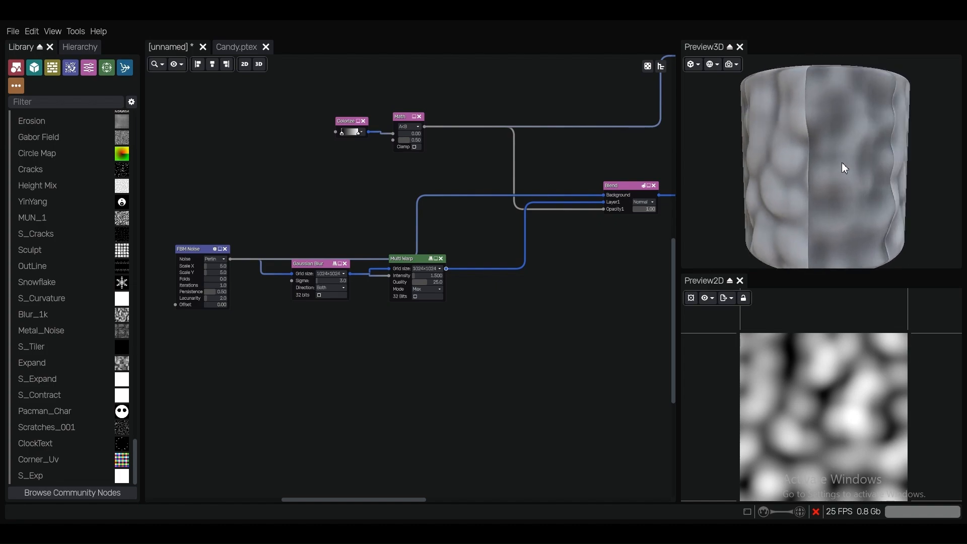
pyautogui.scroll(-1, 499, 317)
# Duplicate the Gaussian Blur and Multi Warp nodes below the originals, keeping the copy fed by the FBM Noise node
pyautogui.moveTo(422, 344); pyautogui.dragTo(473, 278, button='middle')
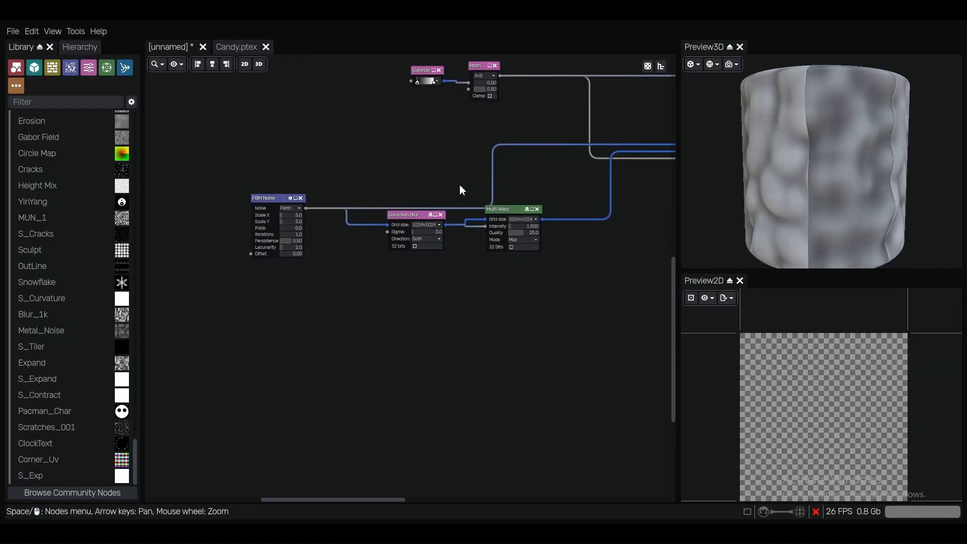
pyautogui.moveTo(409, 196); pyautogui.dragTo(519, 292)
pyautogui.hotkey('ctrl', 'd')
pyautogui.click(463, 277)
pyautogui.scroll(4, 463, 277)
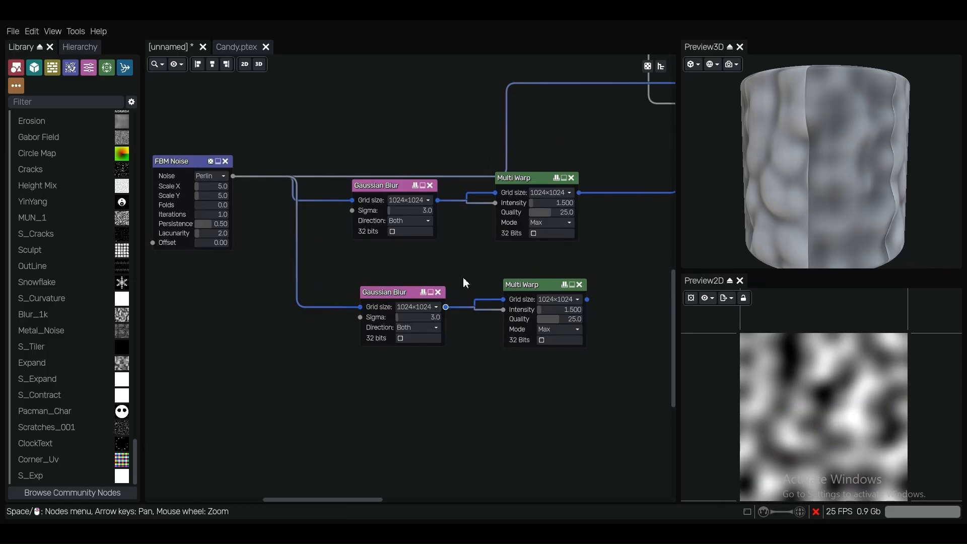
# Move the duplicated Gaussian Blur and Multi Warp nodes apart to make room between them
pyautogui.moveTo(396, 296); pyautogui.dragTo(309, 308)
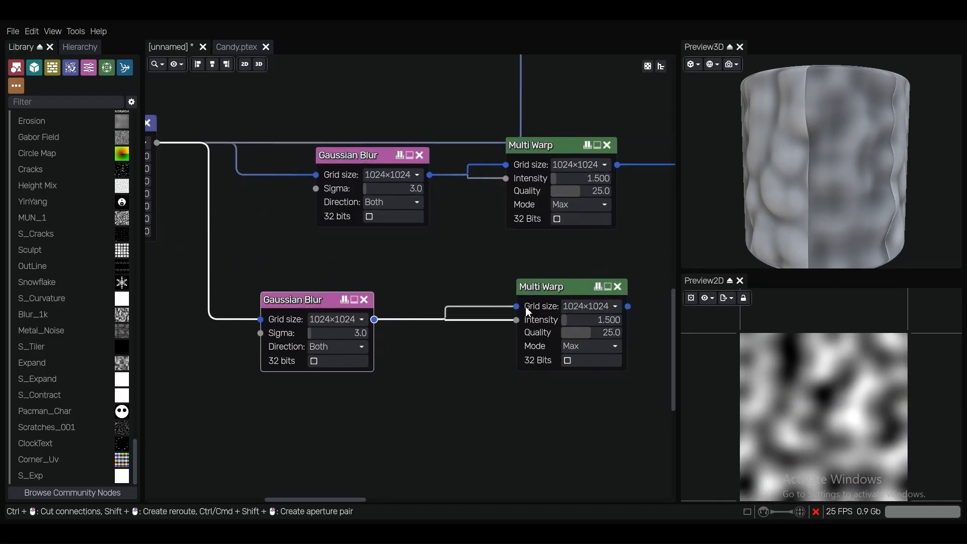
pyautogui.click(552, 280)
pyautogui.scroll(-2, 490, 307)
pyautogui.moveTo(491, 307); pyautogui.dragTo(460, 252, button='middle')
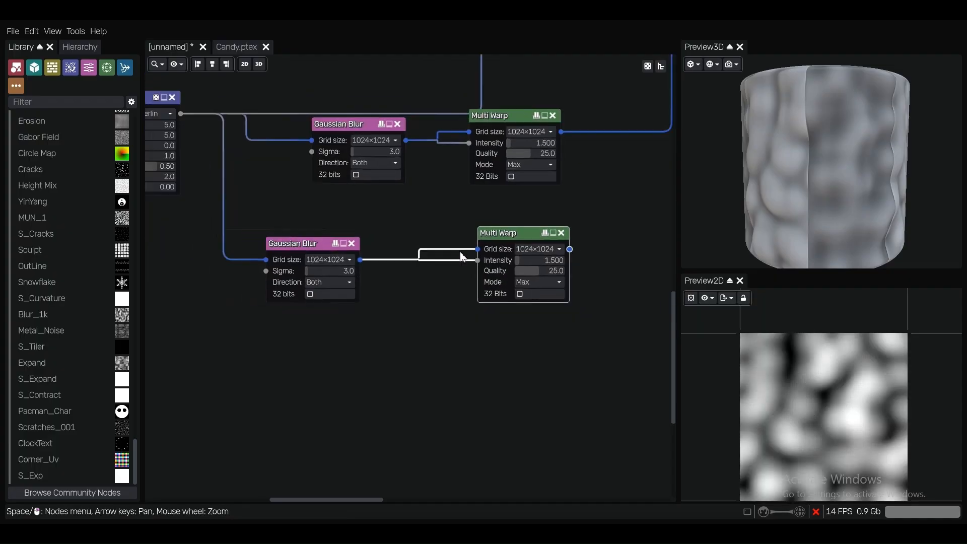
pyautogui.scroll(3, 578, 257)
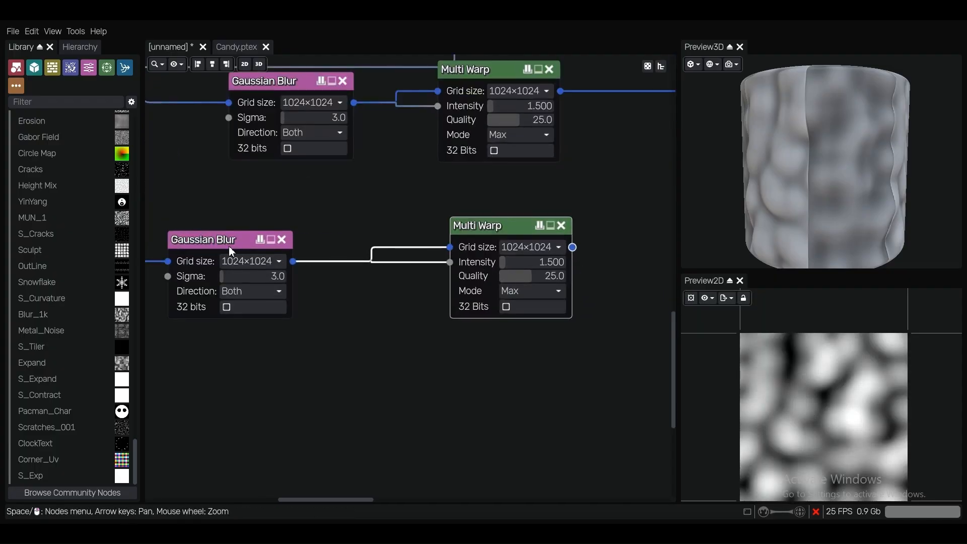
pyautogui.moveTo(229, 246); pyautogui.dragTo(209, 243)
# Add an Invert node fed by the duplicated Gaussian Blur and connect its output to the duplicated Multi Warp's Intensity input
pyautogui.rightClick(316, 357)
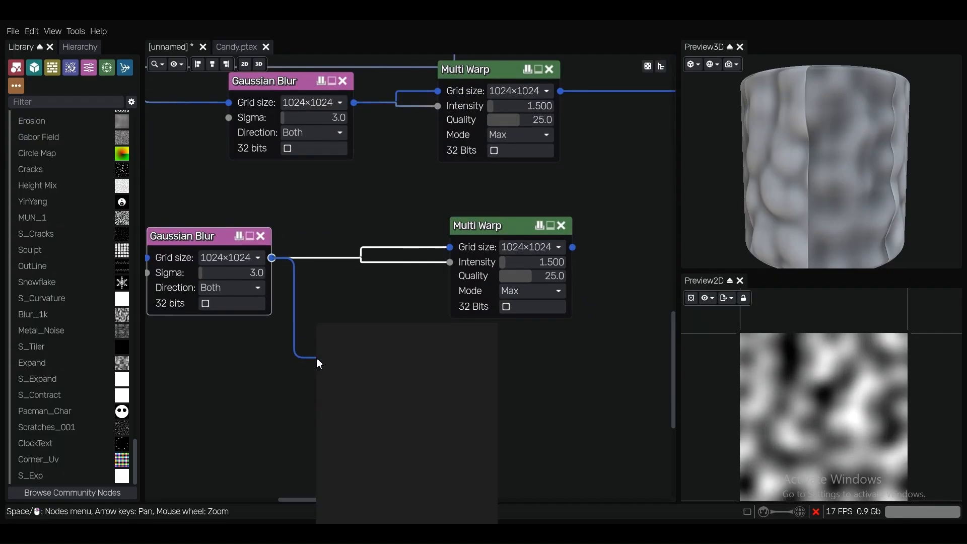
pyautogui.write('in')
pyautogui.click(349, 358)
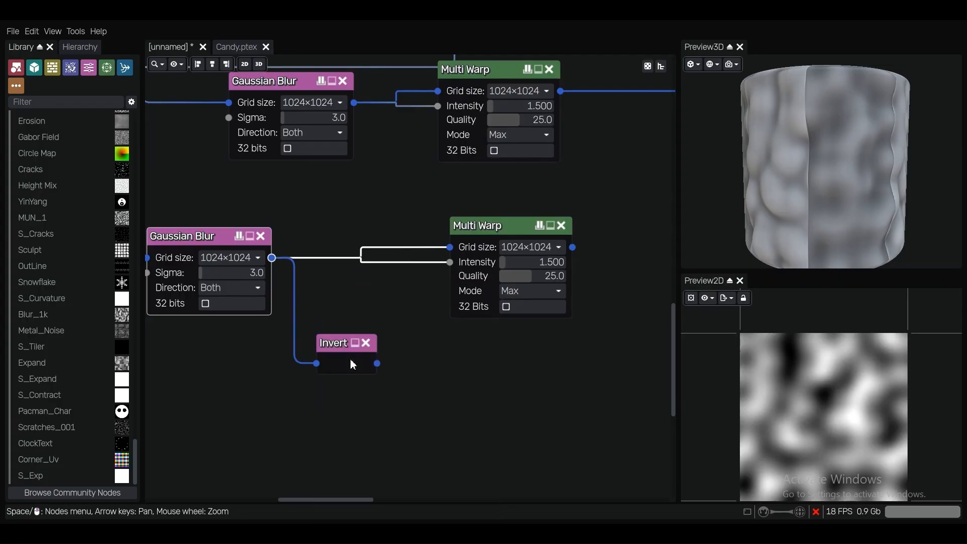
pyautogui.moveTo(347, 352); pyautogui.dragTo(437, 274)
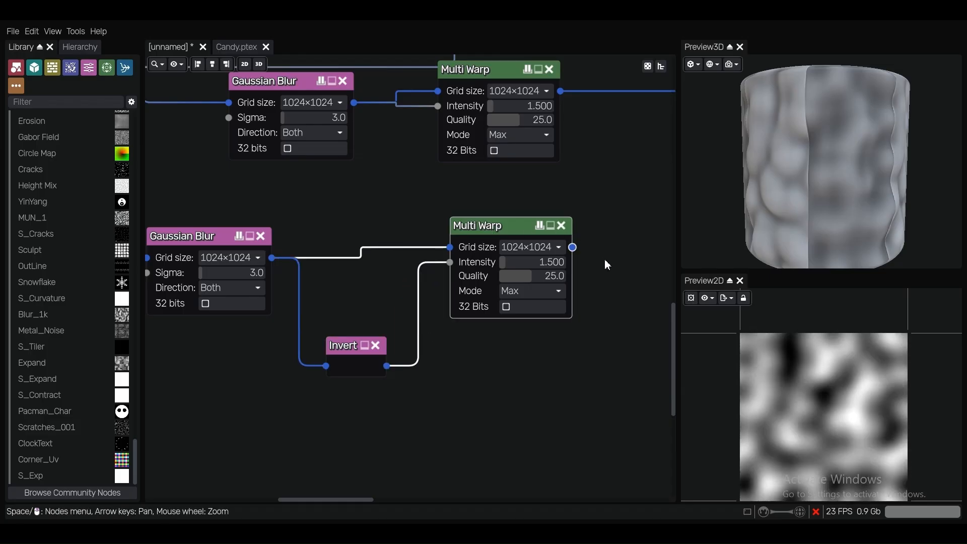
# Set the duplicated Multi Warp's mode to Min, connect its output to the Blend node's Layer1 input and inspect the cylinder
pyautogui.click(542, 292)
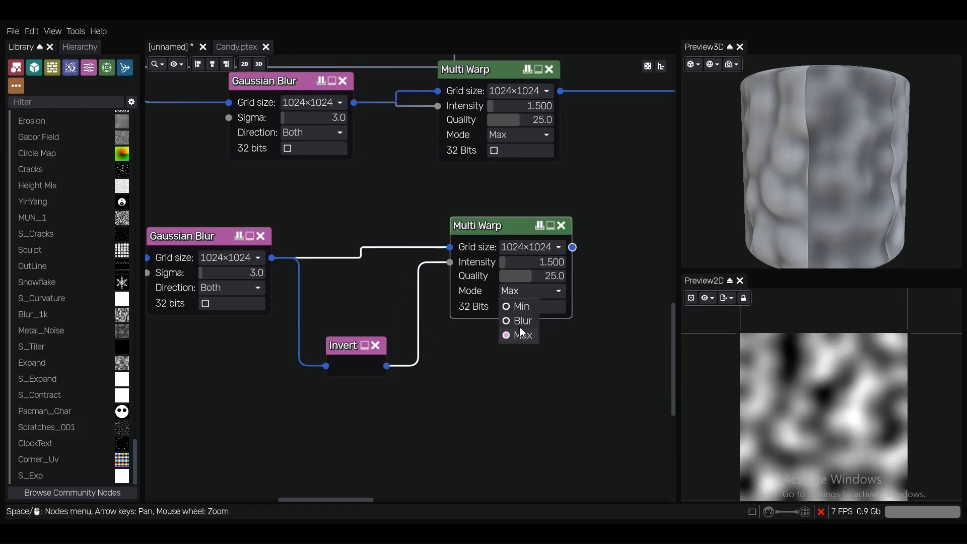
pyautogui.click(519, 309)
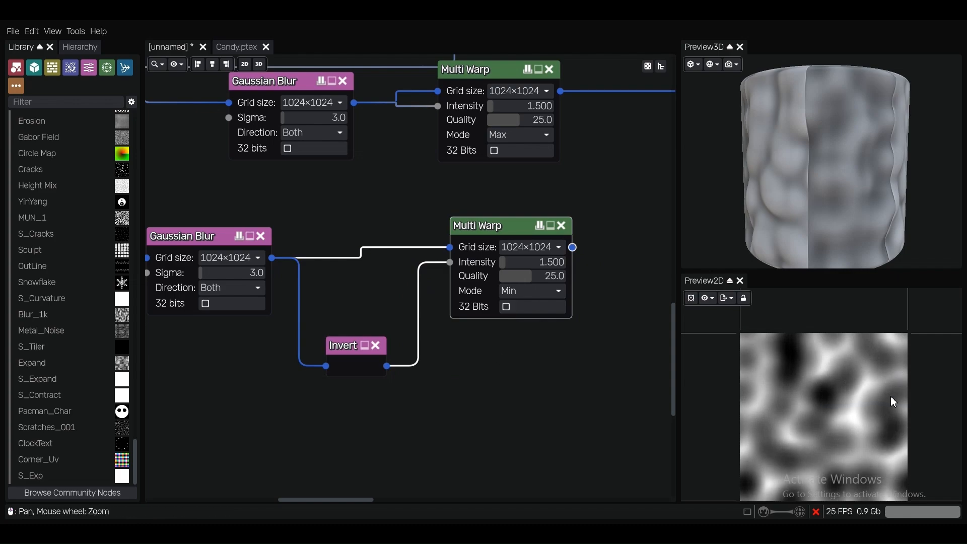
pyautogui.scroll(-5, 501, 354)
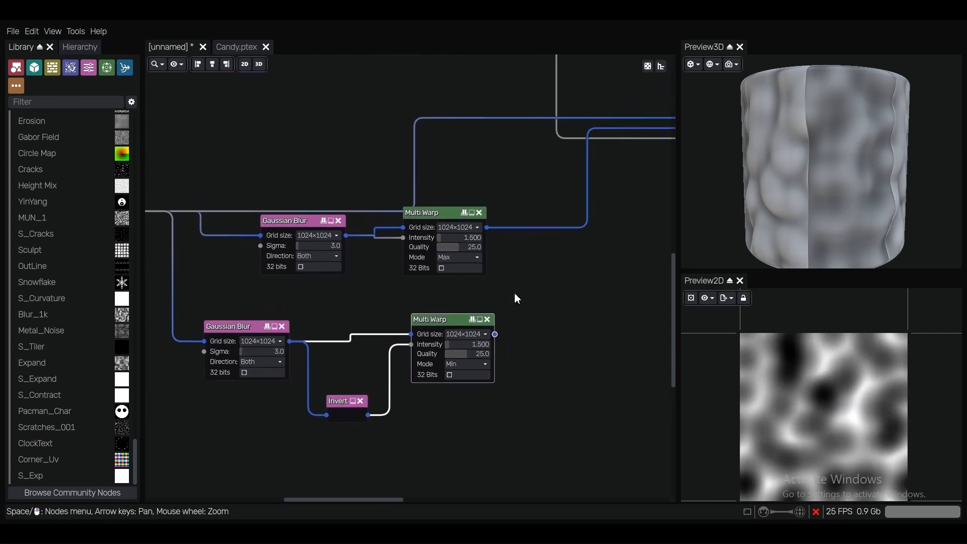
pyautogui.scroll(-1, 522, 292)
pyautogui.scroll(1, 529, 305)
pyautogui.moveTo(497, 322); pyautogui.dragTo(641, 167)
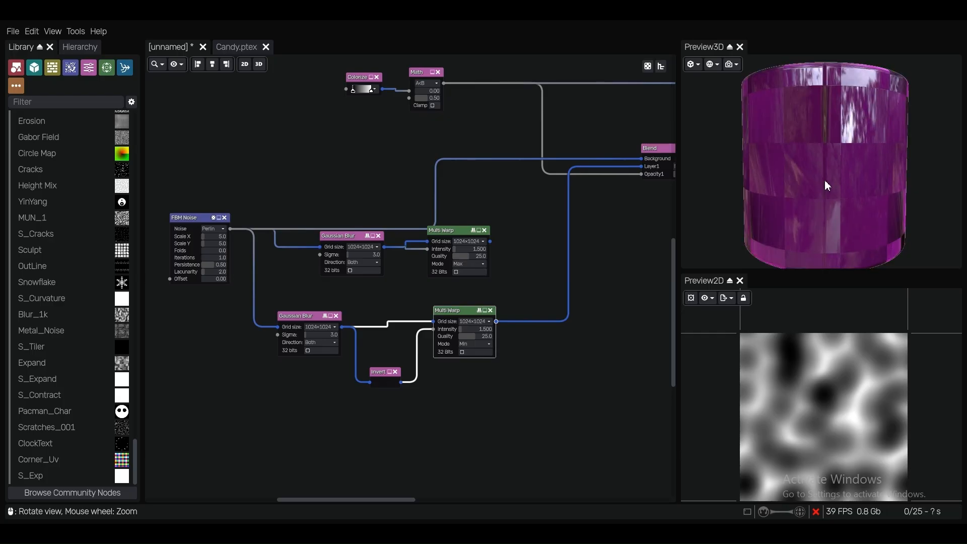
pyautogui.scroll(3, 824, 181)
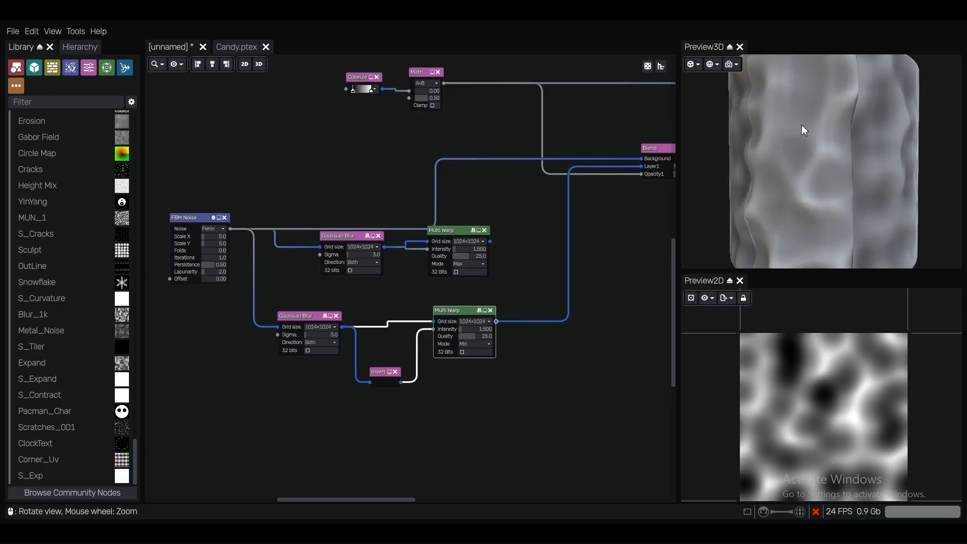
pyautogui.scroll(-2, 803, 144)
pyautogui.moveTo(803, 144); pyautogui.dragTo(865, 157)
pyautogui.scroll(4, 808, 157)
pyautogui.scroll(-3, 811, 164)
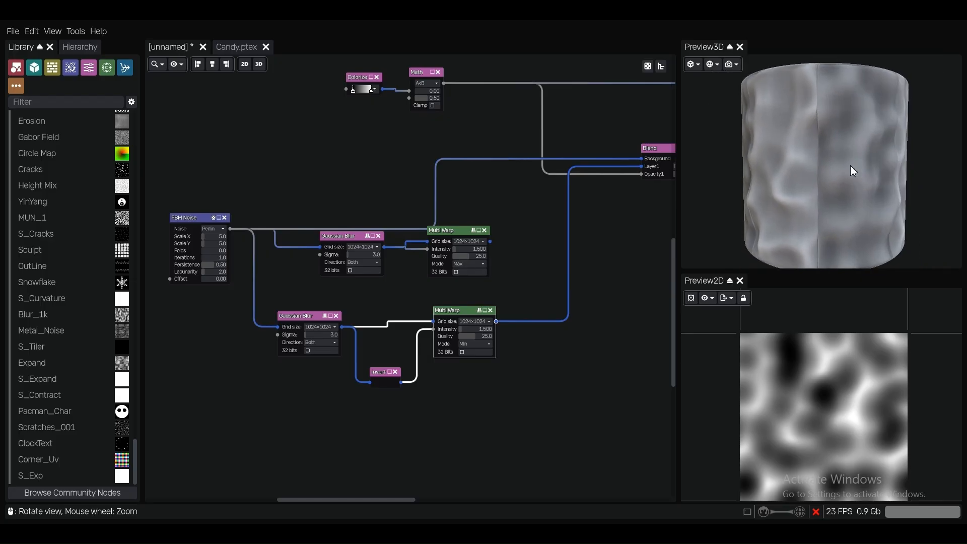
# Connect the Max-mode Multi Warp output to the Blend node's Background input and compare both halves of the cylinder
pyautogui.moveTo(514, 252); pyautogui.dragTo(500, 264, button='middle')
pyautogui.scroll(1, 486, 263)
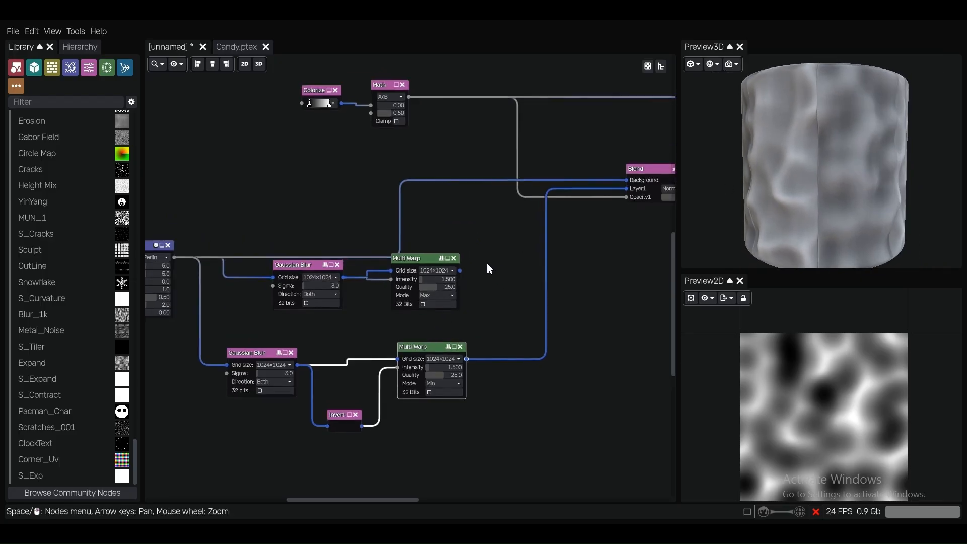
pyautogui.moveTo(461, 270); pyautogui.dragTo(624, 180)
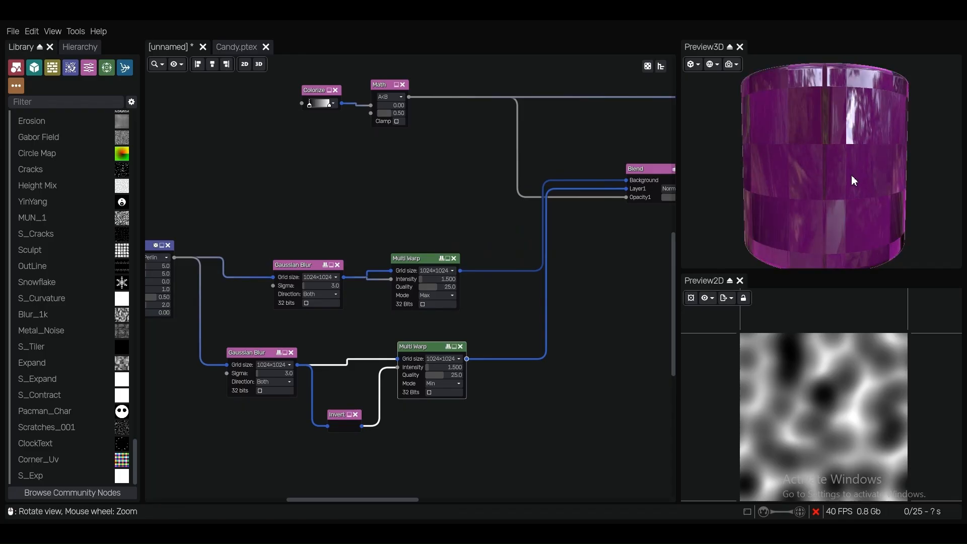
pyautogui.scroll(3, 843, 183)
pyautogui.scroll(-5, 843, 182)
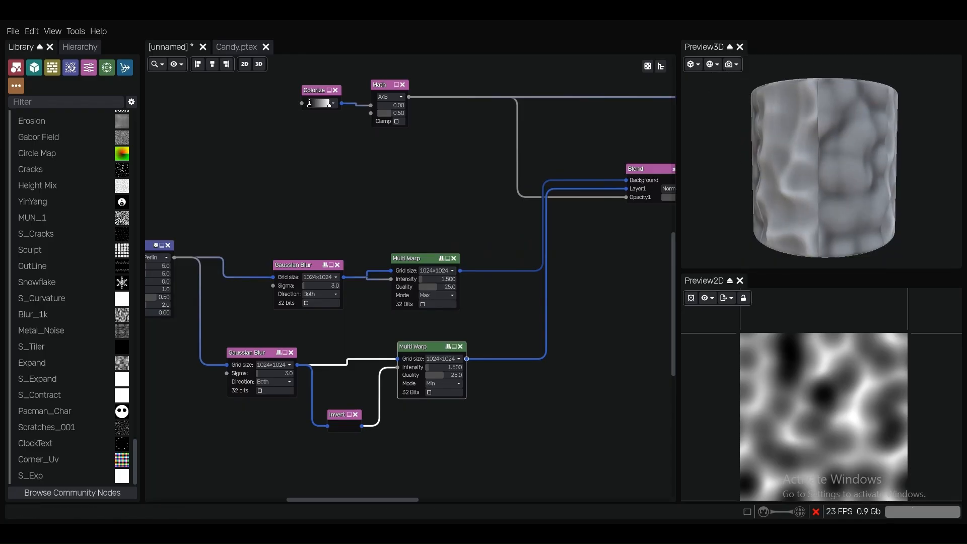
pyautogui.moveTo(843, 181); pyautogui.dragTo(868, 181)
pyautogui.scroll(3, 794, 174)
pyautogui.scroll(-3, 862, 181)
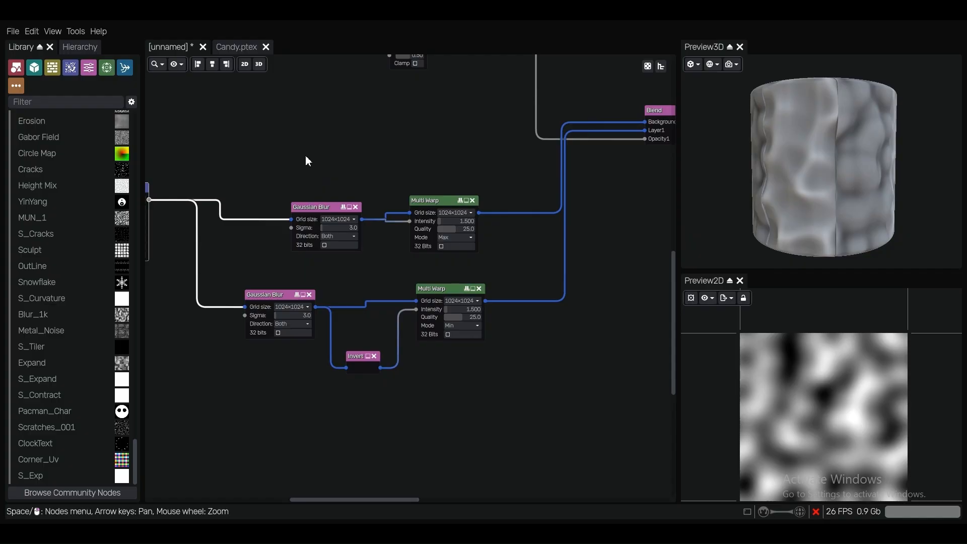
# Group the upper Gaussian Blur and the Max-mode Multi Warp into a single graph node
pyautogui.moveTo(305, 152); pyautogui.dragTo(451, 273)
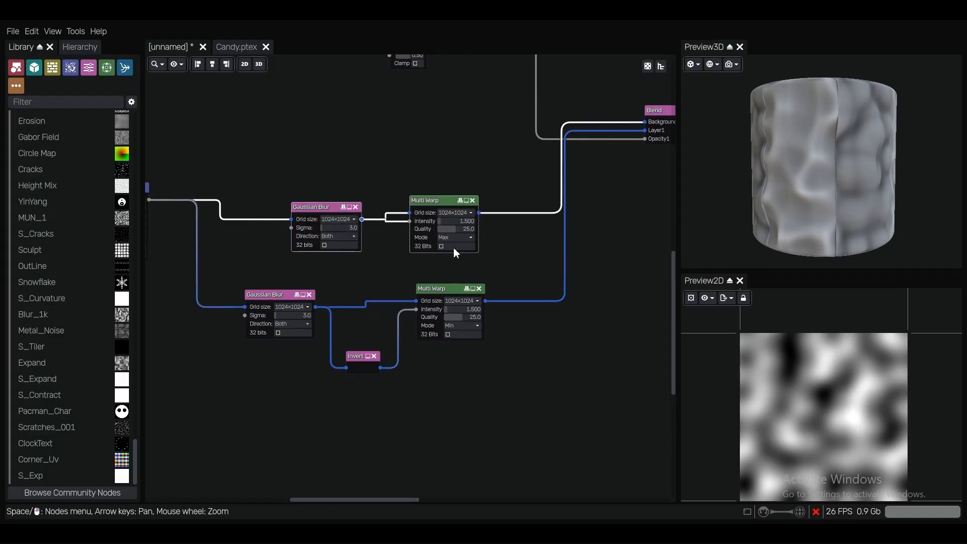
pyautogui.scroll(2, 400, 170)
pyautogui.moveTo(354, 179); pyautogui.dragTo(372, 176, button='middle')
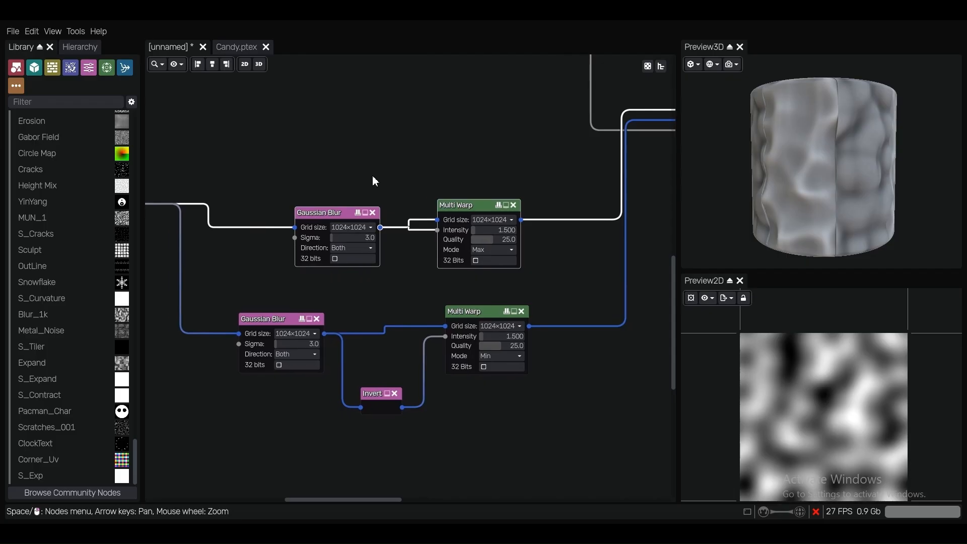
pyautogui.moveTo(280, 157); pyautogui.dragTo(480, 277)
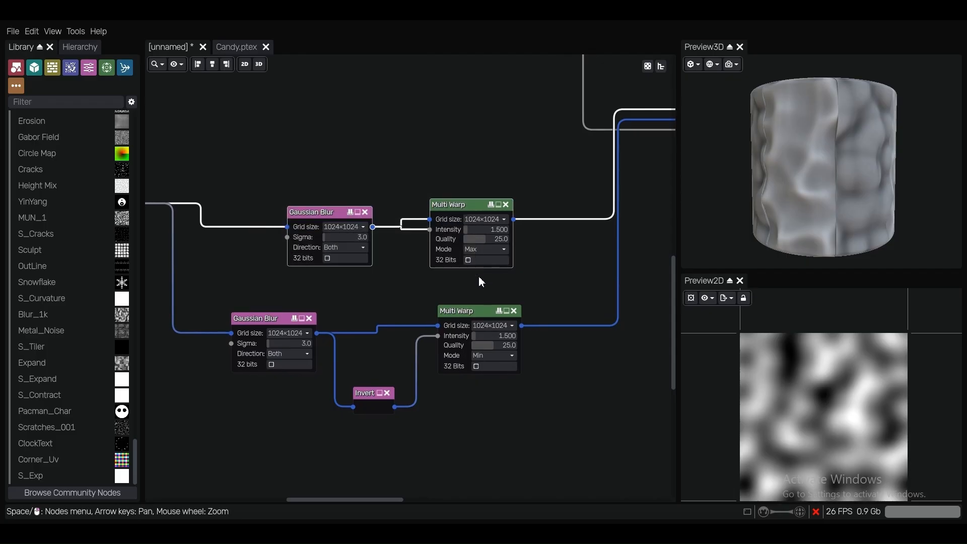
pyautogui.click(76, 32)
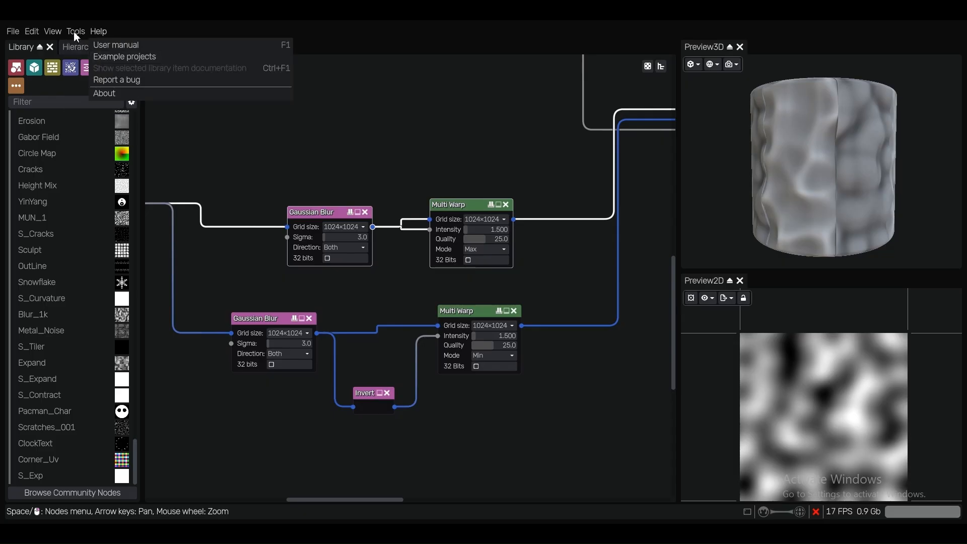
pyautogui.moveTo(70, 30)
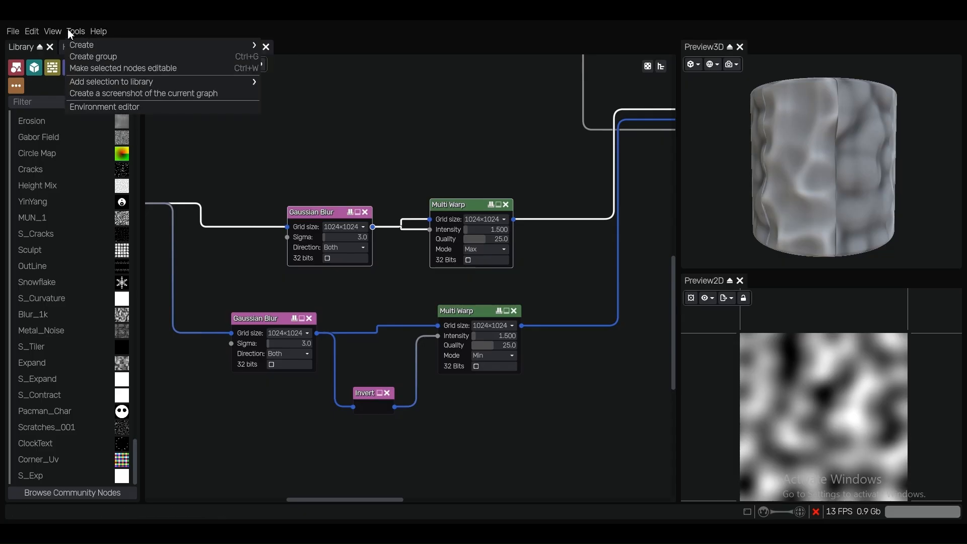
pyautogui.click(81, 56)
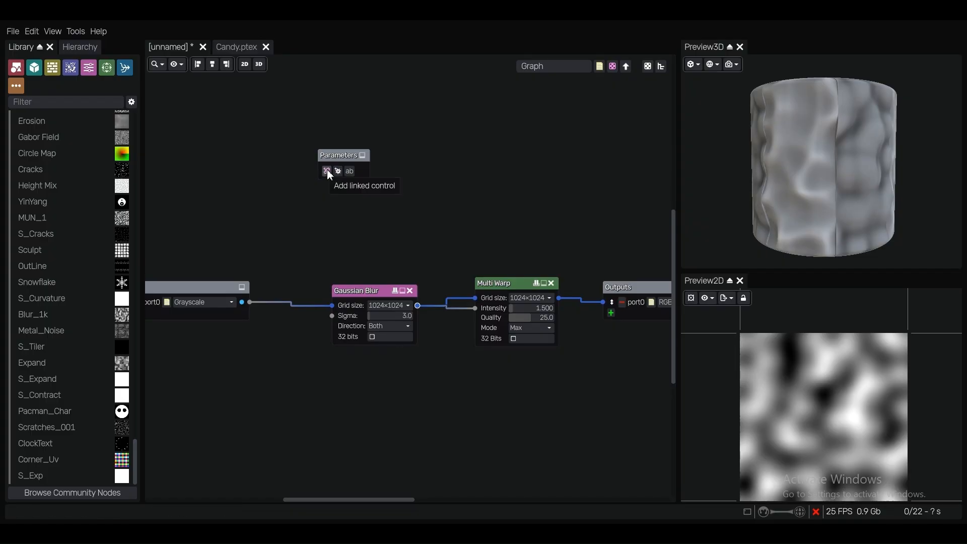
# Add a linked control to the group's Parameters node and link it to the Gaussian Blur's Sigma
pyautogui.click(327, 172)
pyautogui.moveTo(419, 170); pyautogui.dragTo(382, 317)
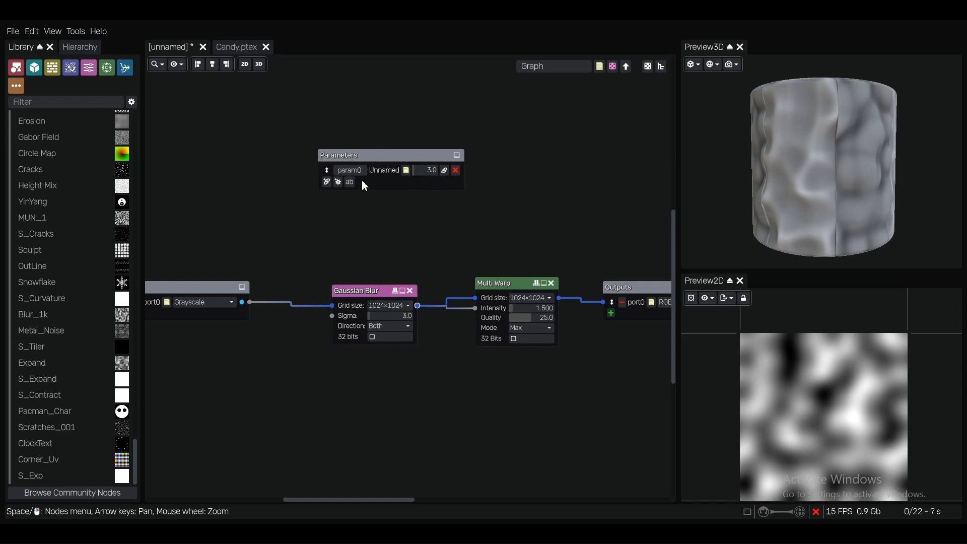
# Add two linked controls to the group's Parameters node, linked to the Multi Warp's Intensity and Quality
pyautogui.click(325, 182)
pyautogui.moveTo(444, 182); pyautogui.dragTo(545, 315)
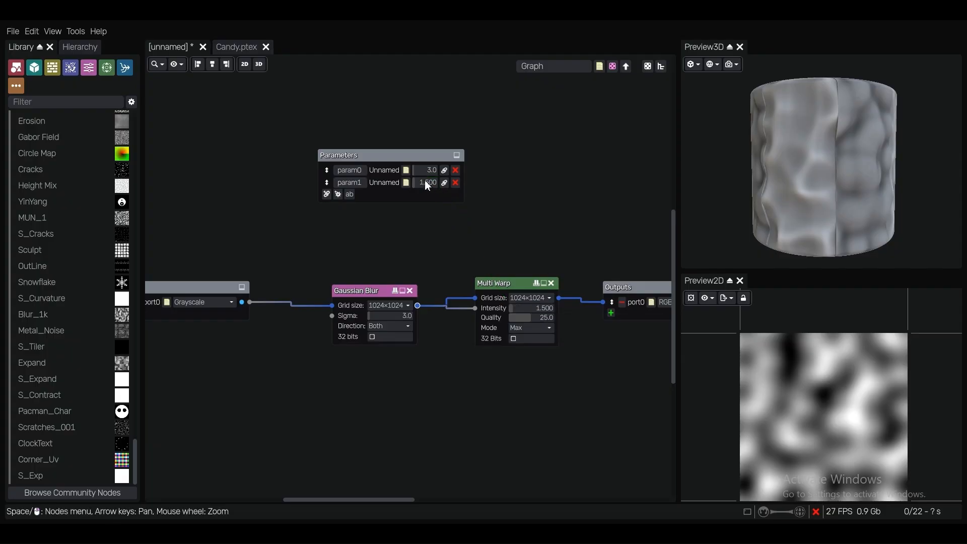
pyautogui.click(325, 195)
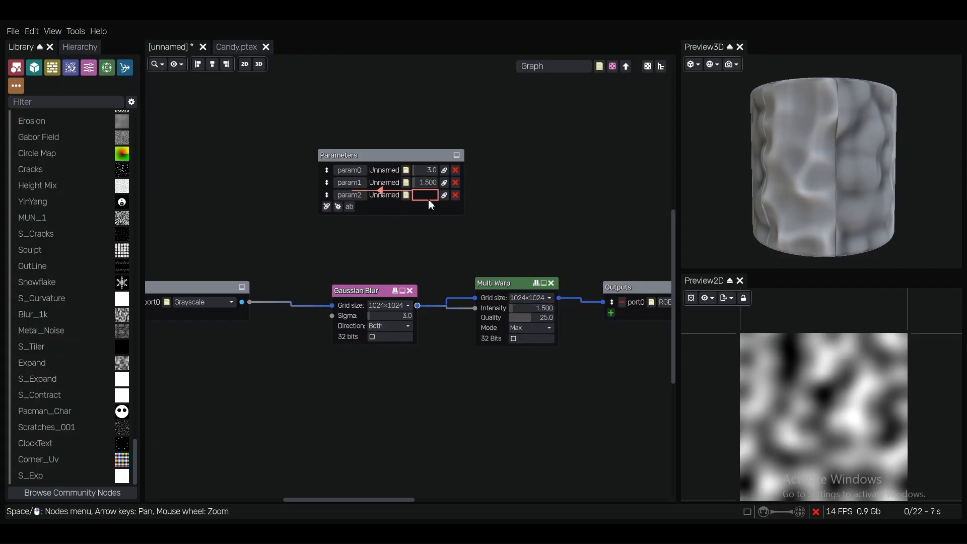
pyautogui.moveTo(444, 195); pyautogui.dragTo(536, 314)
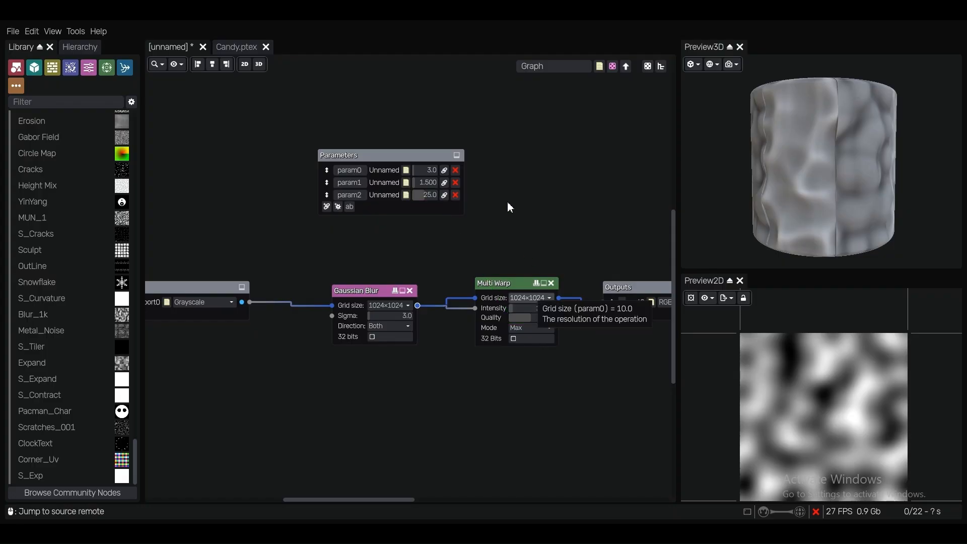
# Add two more linked controls to the Parameters node, one for the Gaussian Blur's grid size and one for the Multi Warp's
pyautogui.click(326, 208)
pyautogui.moveTo(444, 206); pyautogui.dragTo(388, 303)
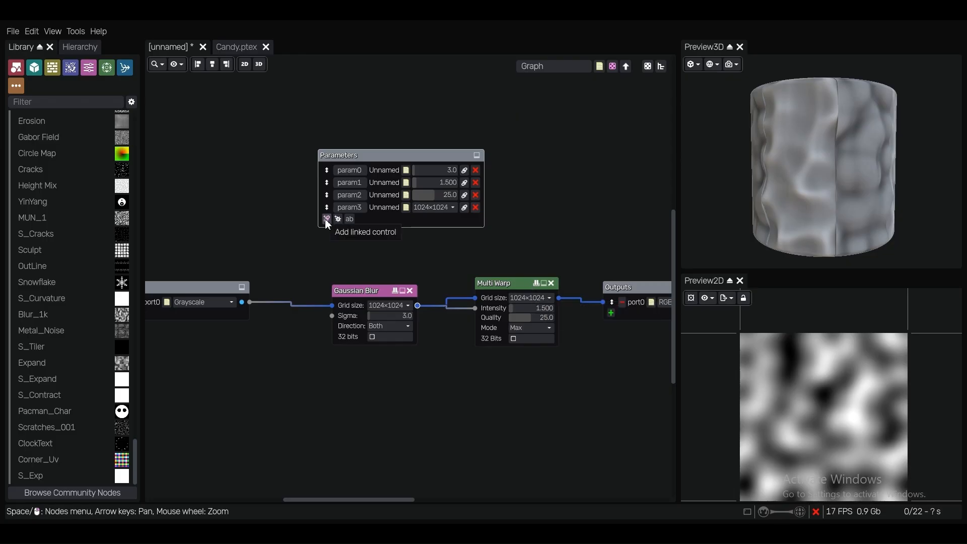
pyautogui.scroll(3, 326, 225)
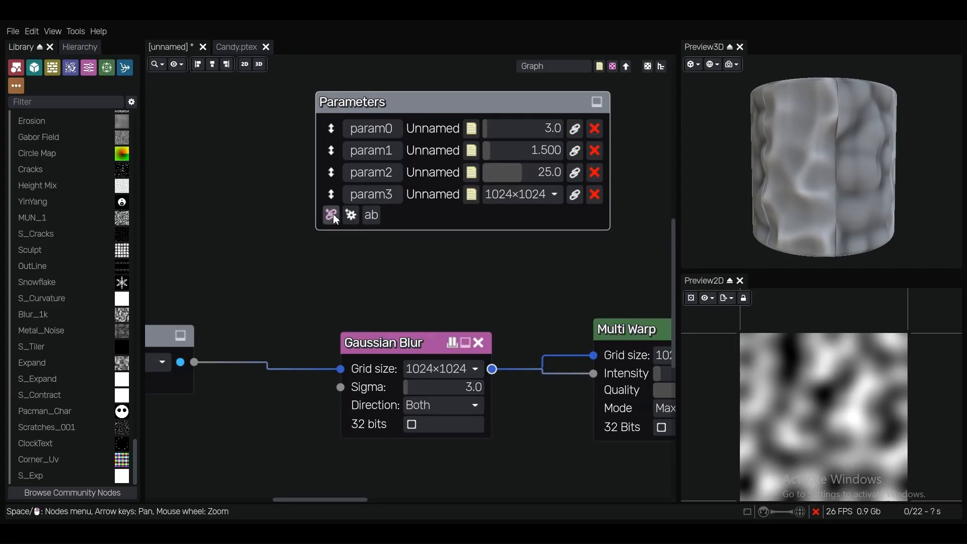
pyautogui.click(329, 217)
pyautogui.click(663, 355)
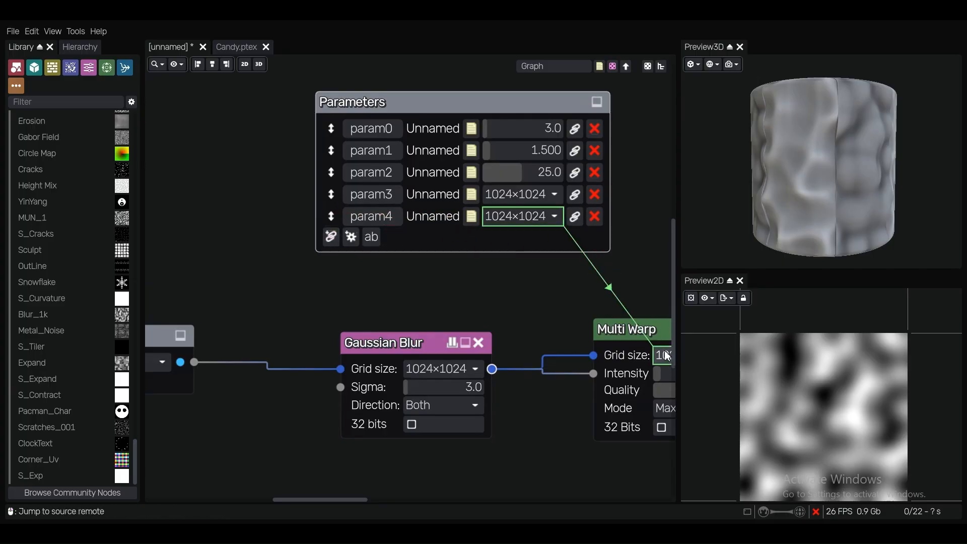
pyautogui.scroll(-3, 430, 302)
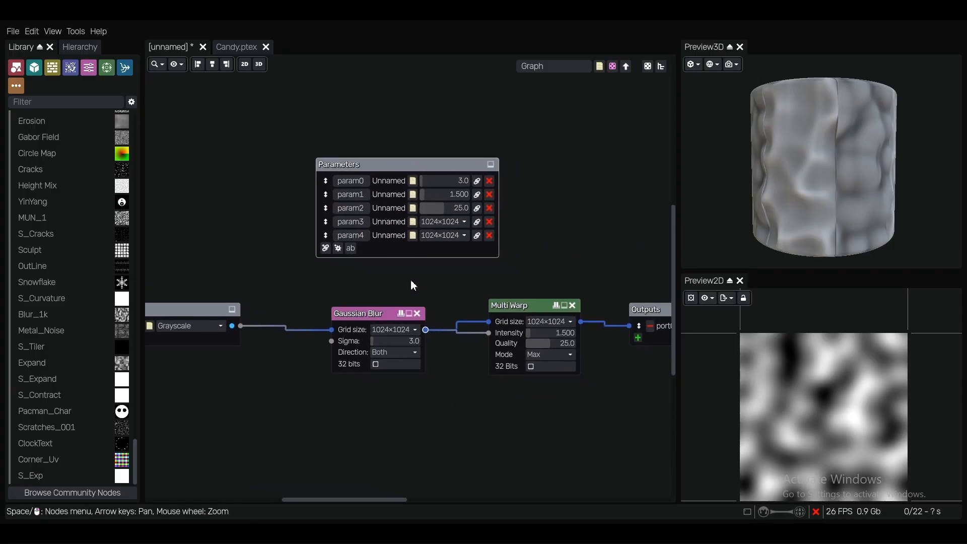
pyautogui.scroll(1, 410, 280)
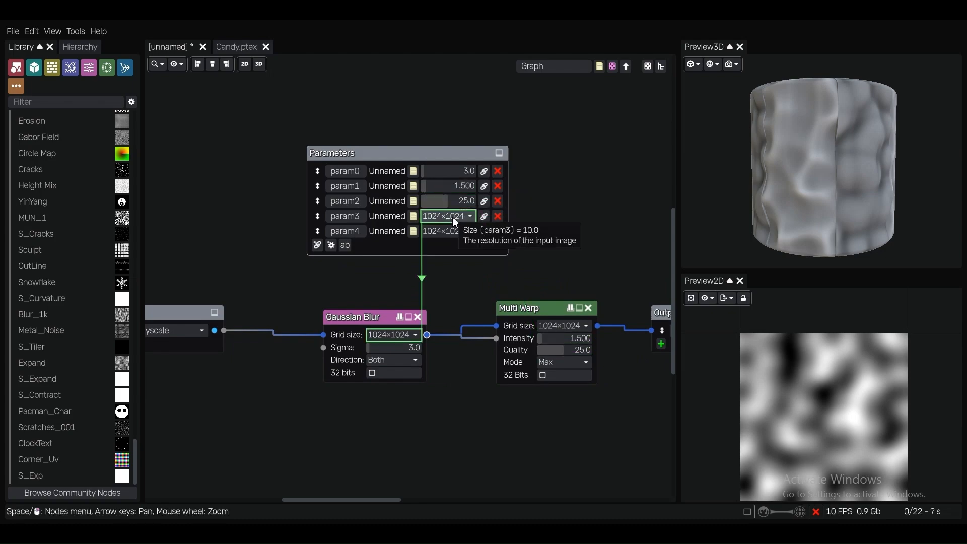
# Label the first three parameters Blurl, Warpl and Quality in the Parameters node
pyautogui.doubleClick(386, 171)
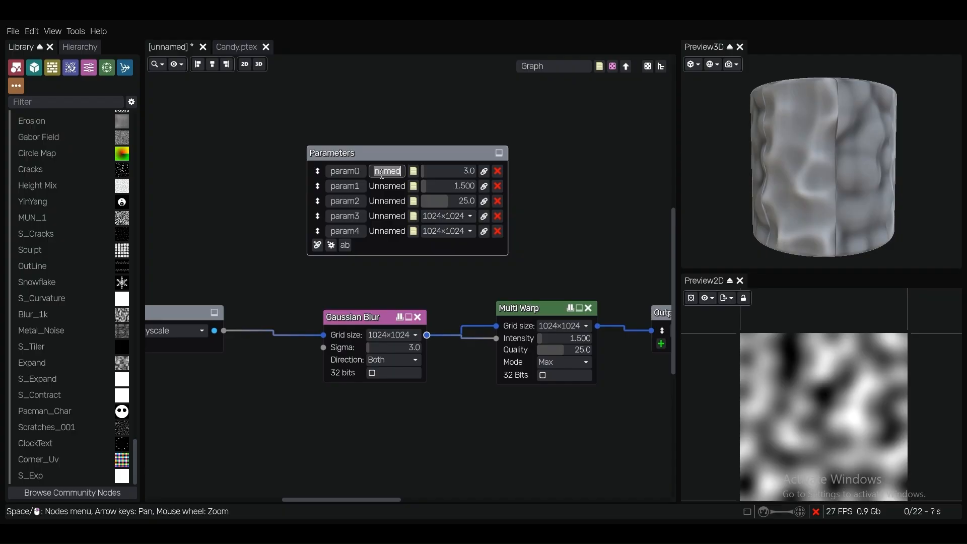
pyautogui.write('B')
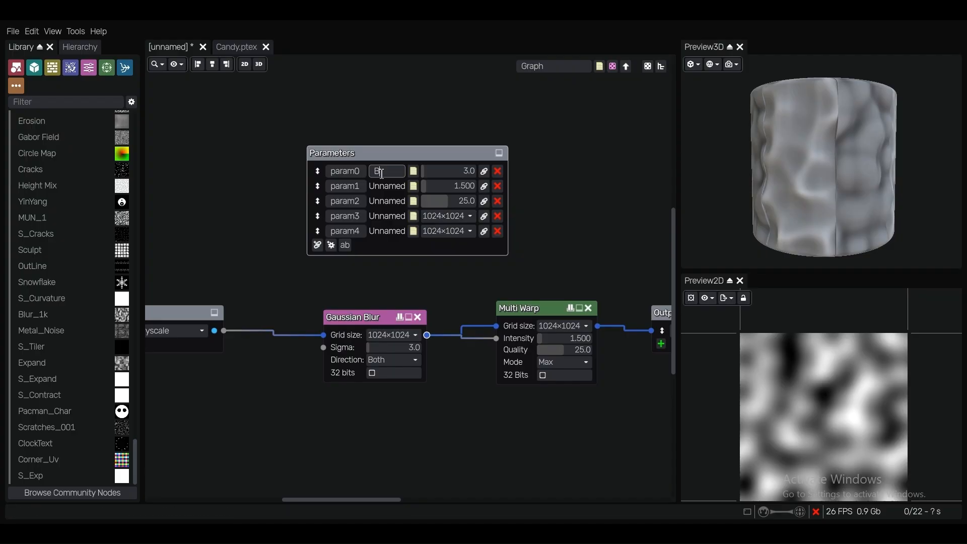
pyautogui.write('lurl')
pyautogui.click(383, 186)
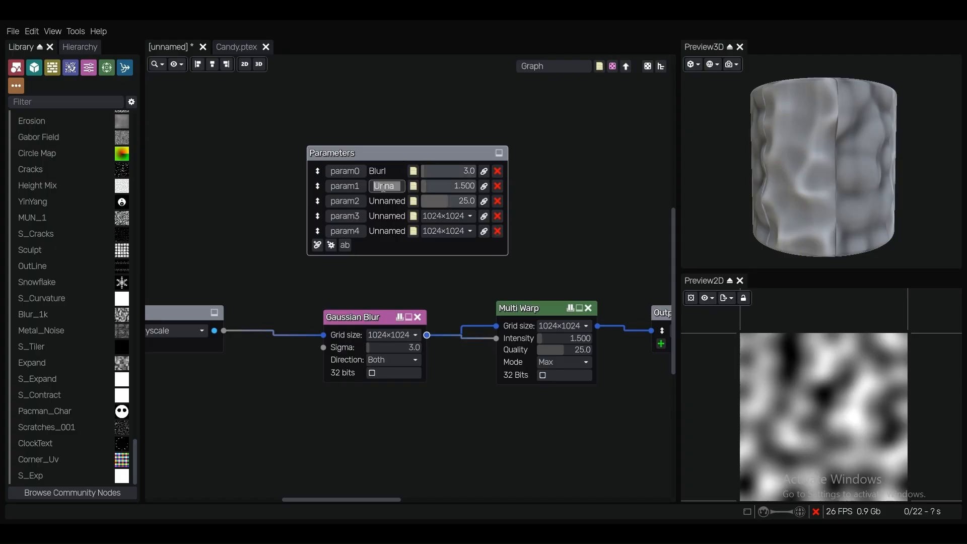
pyautogui.write('Warpl')
pyautogui.click(388, 201)
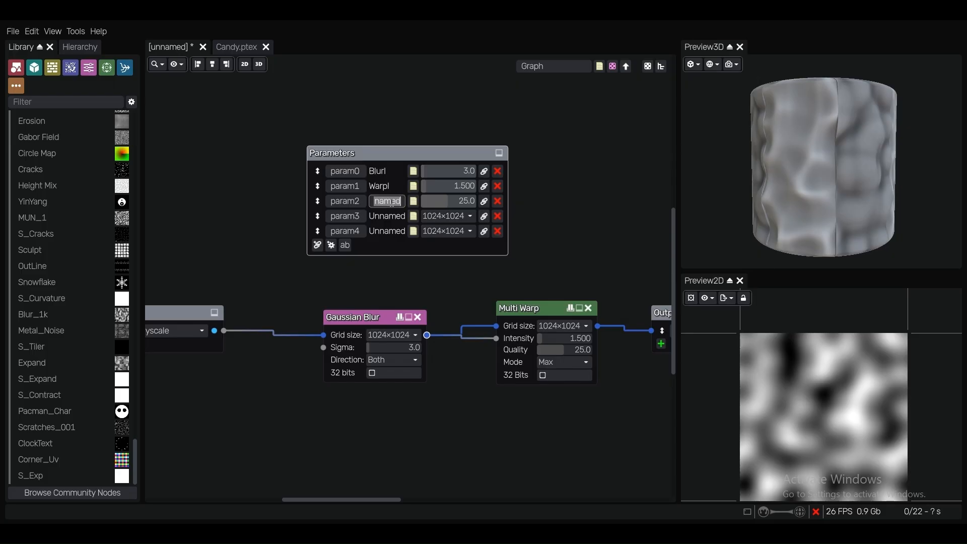
pyautogui.write('Quality')
pyautogui.press('Return')
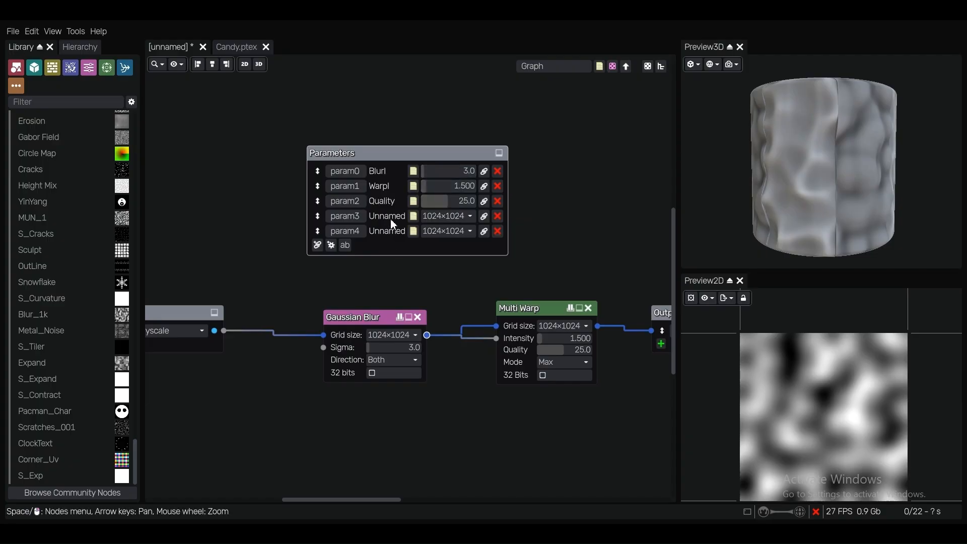
# Label the two grid-size parameters Blur and Warp, and return to the parent graph
pyautogui.write('Blur')
pyautogui.click(391, 231)
pyautogui.write('Warp')
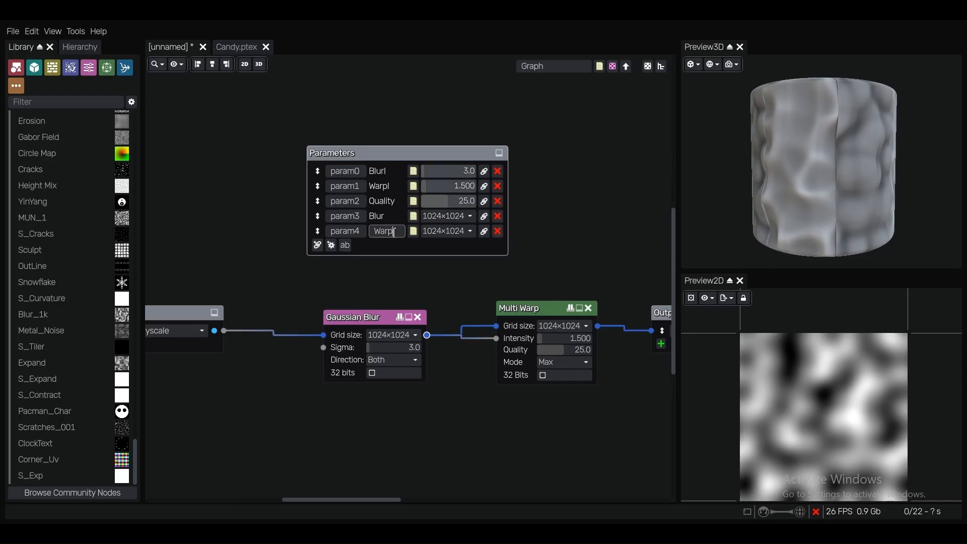
pyautogui.click(563, 211)
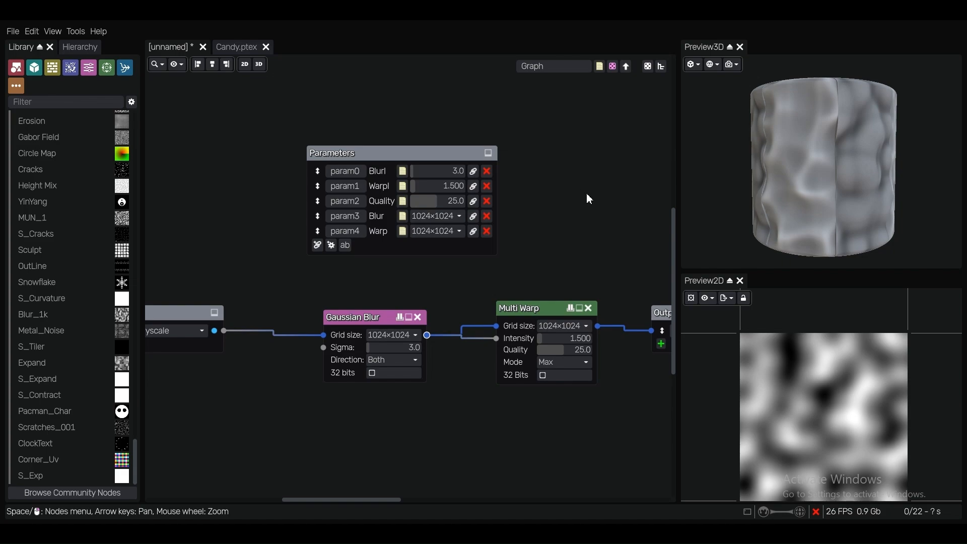
pyautogui.doubleClick(580, 193)
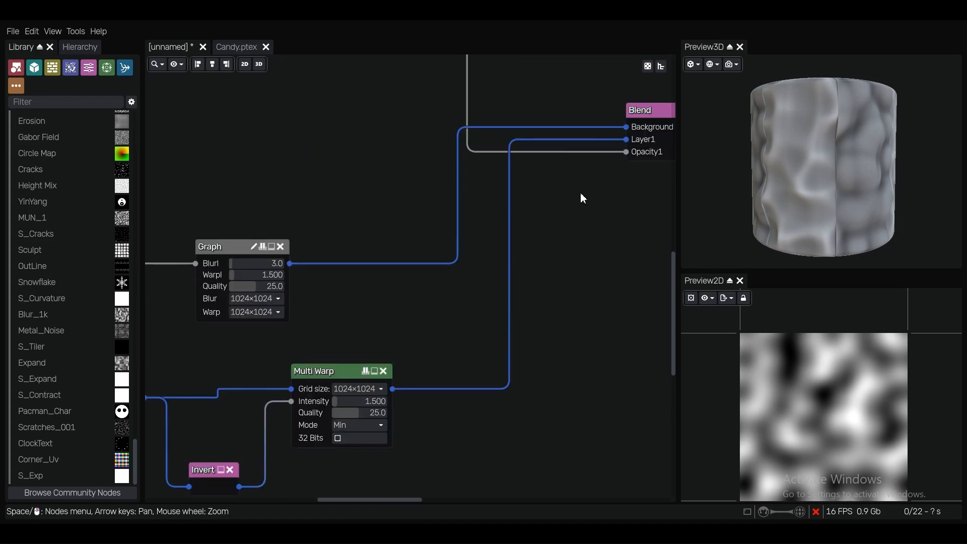
# Move the Graph node slightly higher, farther above the Gaussian Blur and Min-mode Multi Warp chain
pyautogui.scroll(-5, 429, 291)
pyautogui.scroll(6, 384, 238)
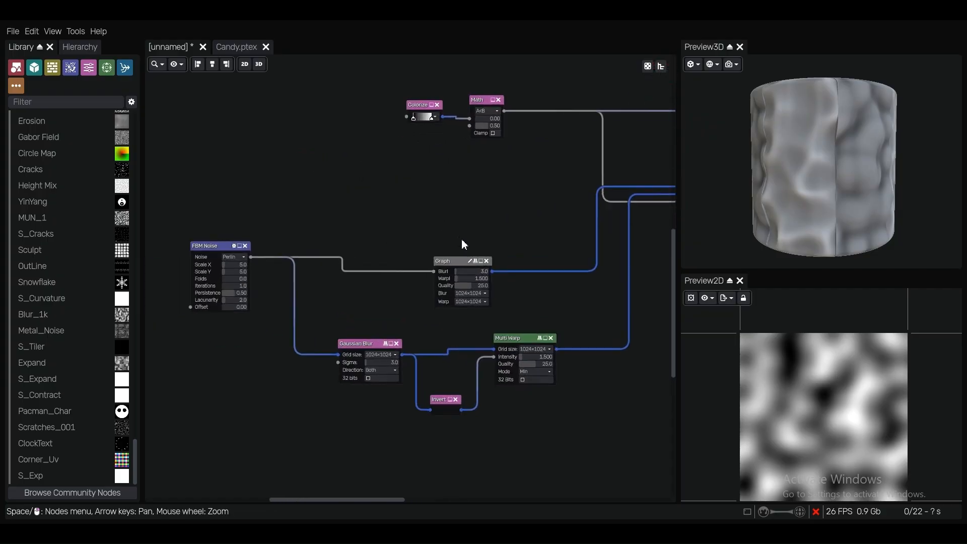
pyautogui.moveTo(447, 272); pyautogui.dragTo(428, 234)
pyautogui.moveTo(449, 205); pyautogui.dragTo(415, 175, button='middle')
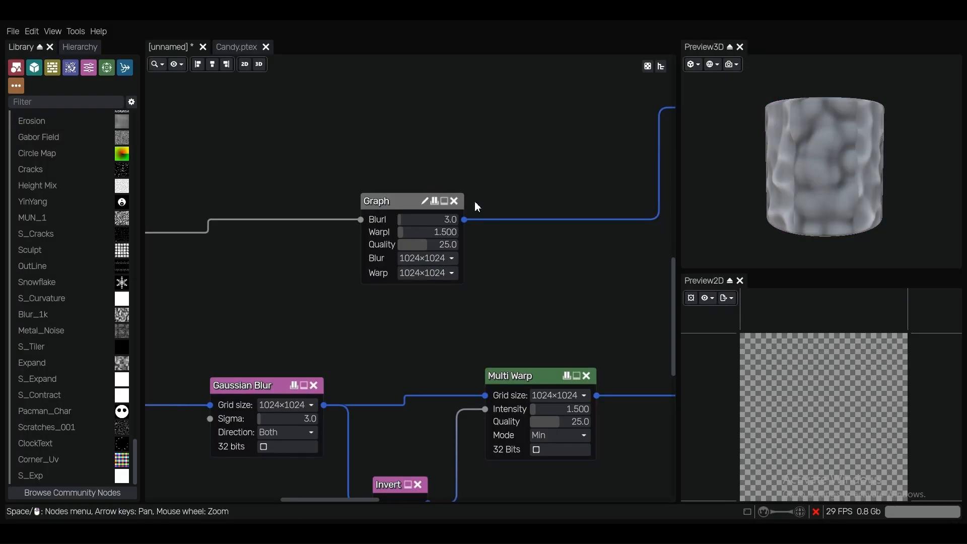
pyautogui.moveTo(453, 153); pyautogui.dragTo(469, 160, button='middle')
pyautogui.scroll(-1, 469, 160)
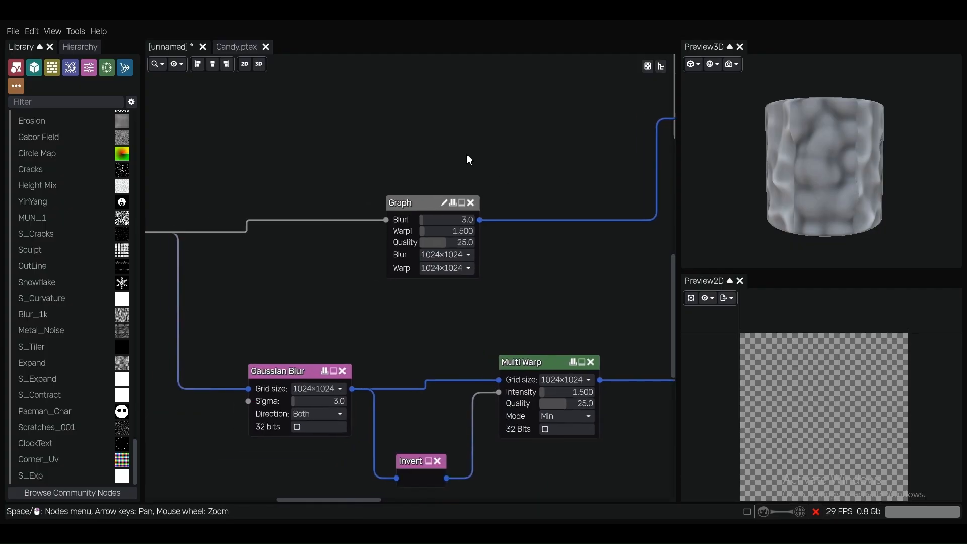
pyautogui.scroll(1, 468, 157)
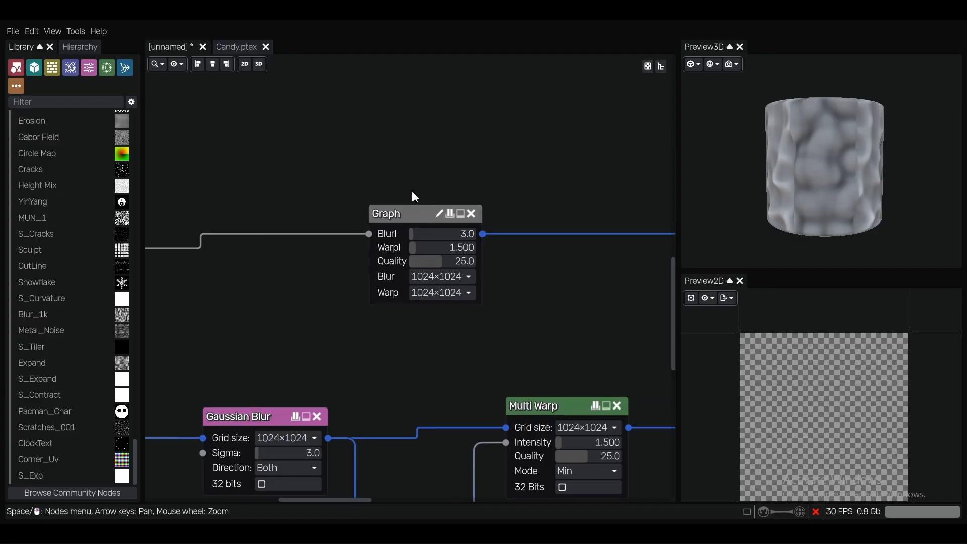
# Add the Graph node to the user library under the name SK_Exp
pyautogui.click(411, 212)
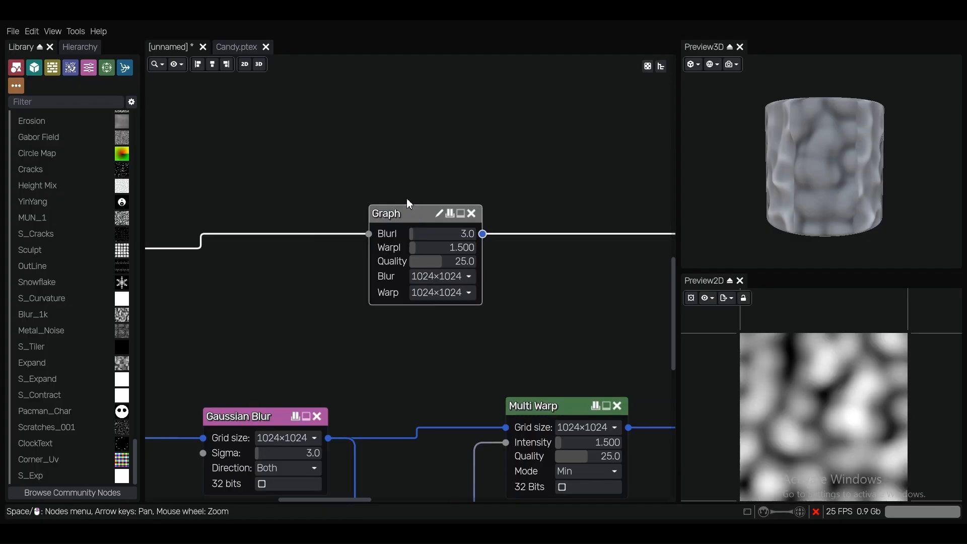
pyautogui.click(76, 32)
pyautogui.moveTo(141, 82)
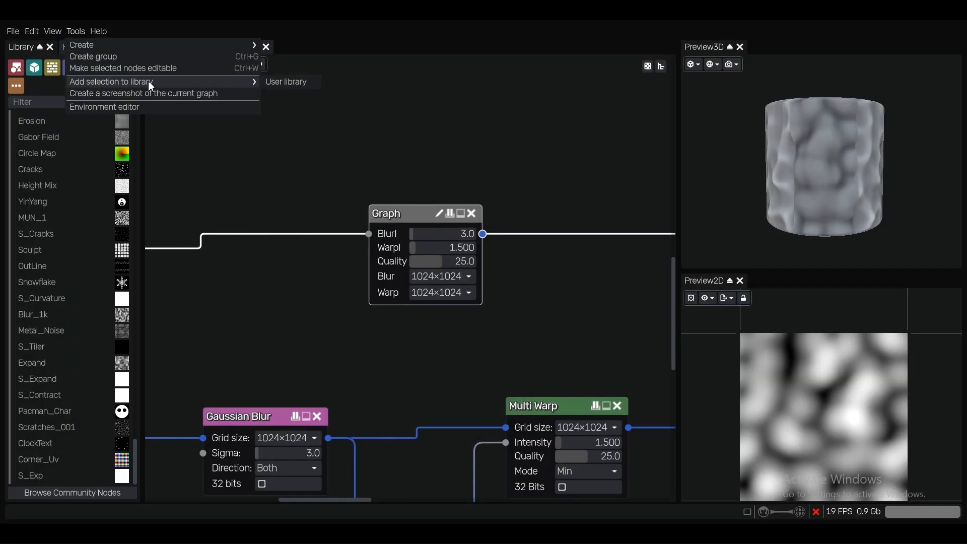
pyautogui.click(286, 85)
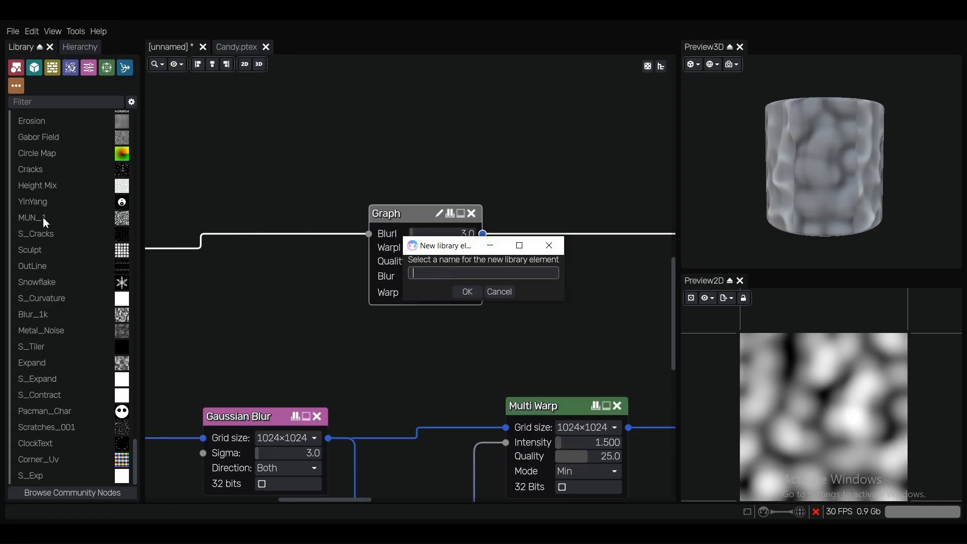
pyautogui.scroll(3, 43, 216)
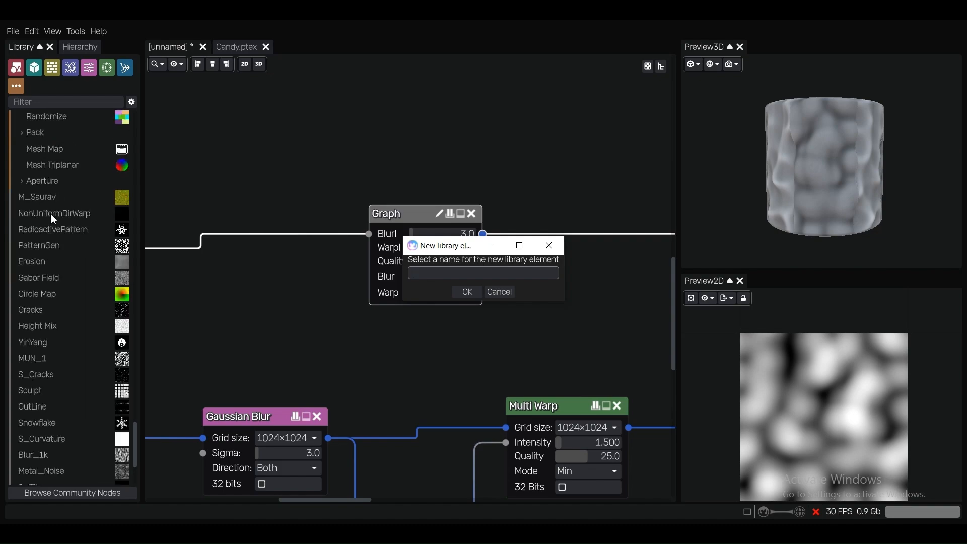
pyautogui.scroll(-2, 51, 213)
pyautogui.scroll(3, 51, 213)
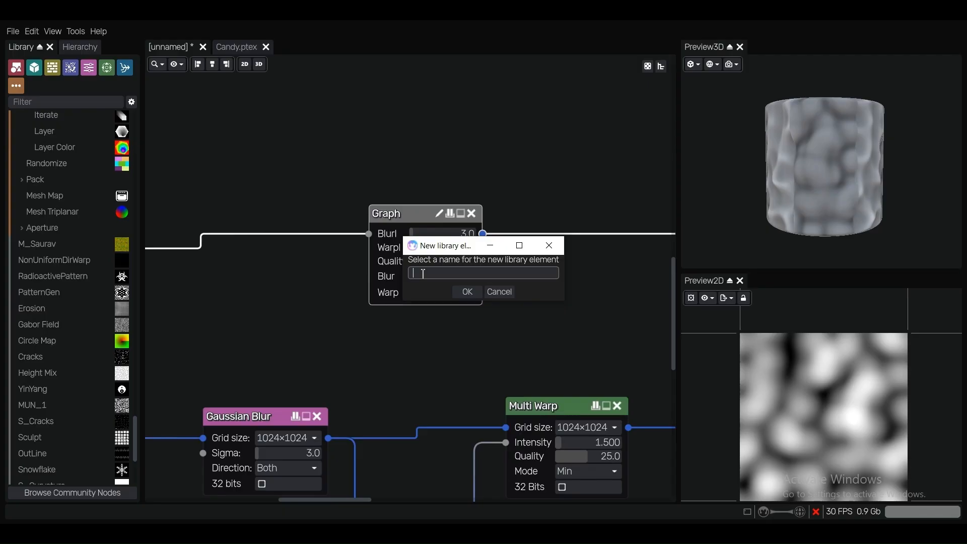
pyautogui.write('SK_Exp')
pyautogui.click(466, 292)
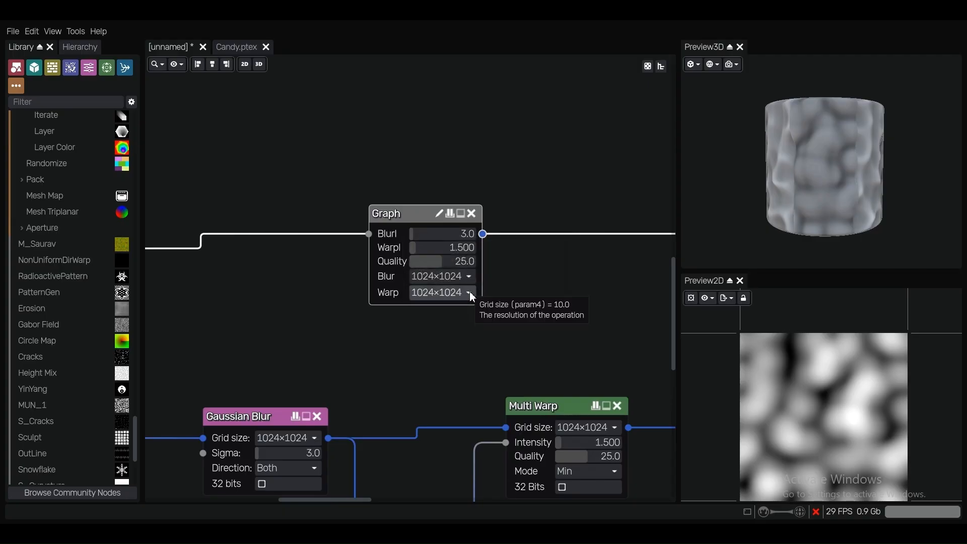
# Insert the SK_Exp library node below the Colorize and Math nodes and delete the original Graph node
pyautogui.scroll(-1, 429, 179)
pyautogui.scroll(-1, 428, 174)
pyautogui.moveTo(429, 122); pyautogui.dragTo(437, 238, button='middle')
pyautogui.rightClick(433, 238)
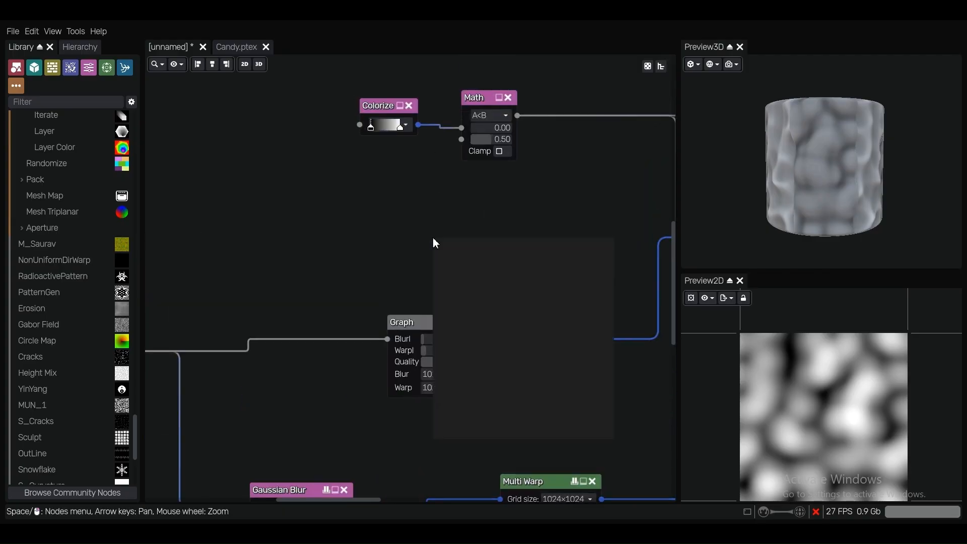
pyautogui.write('sk')
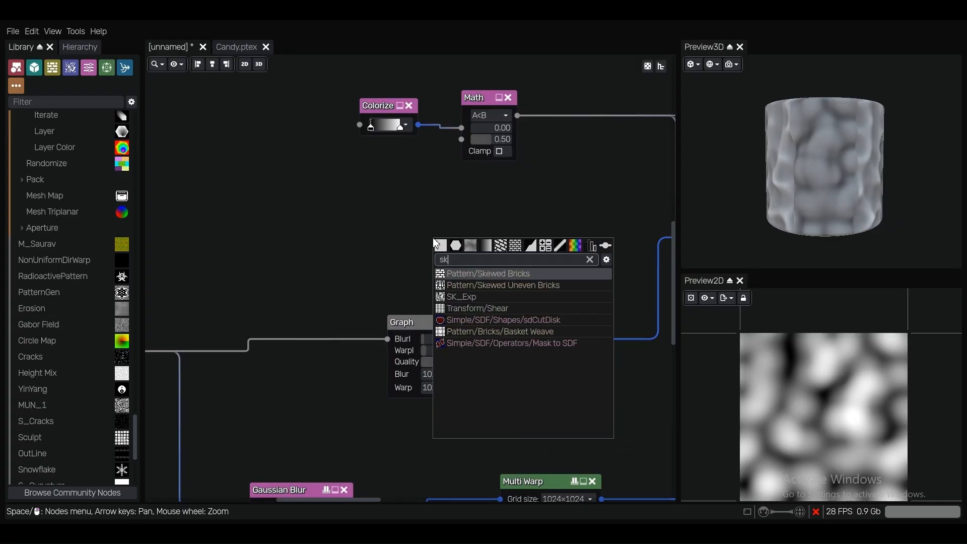
pyautogui.click(443, 296)
pyautogui.scroll(-1, 391, 288)
pyautogui.moveTo(407, 316); pyautogui.dragTo(424, 353)
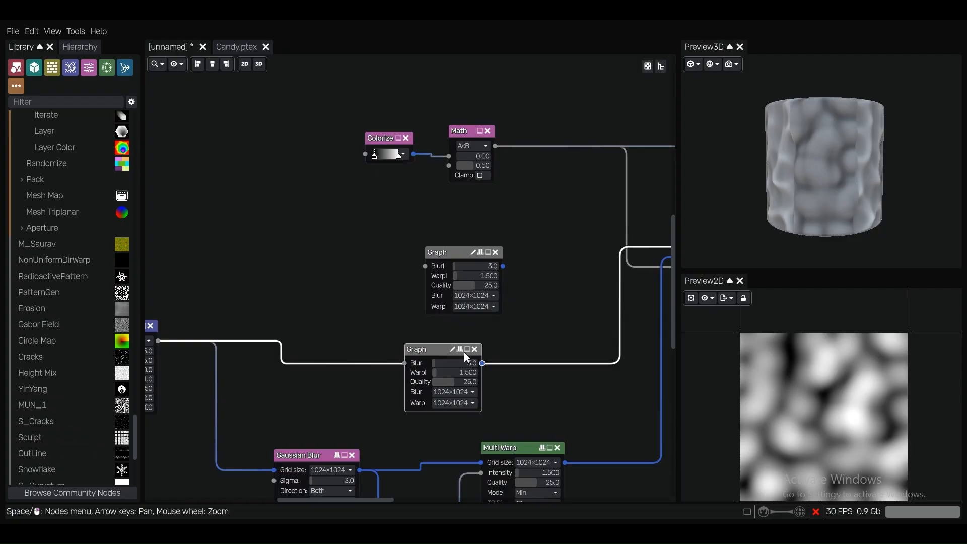
pyautogui.click(475, 349)
# Connect the FBM Noise output to the new Graph node and its output to the Blend node's Background input
pyautogui.scroll(-1, 327, 354)
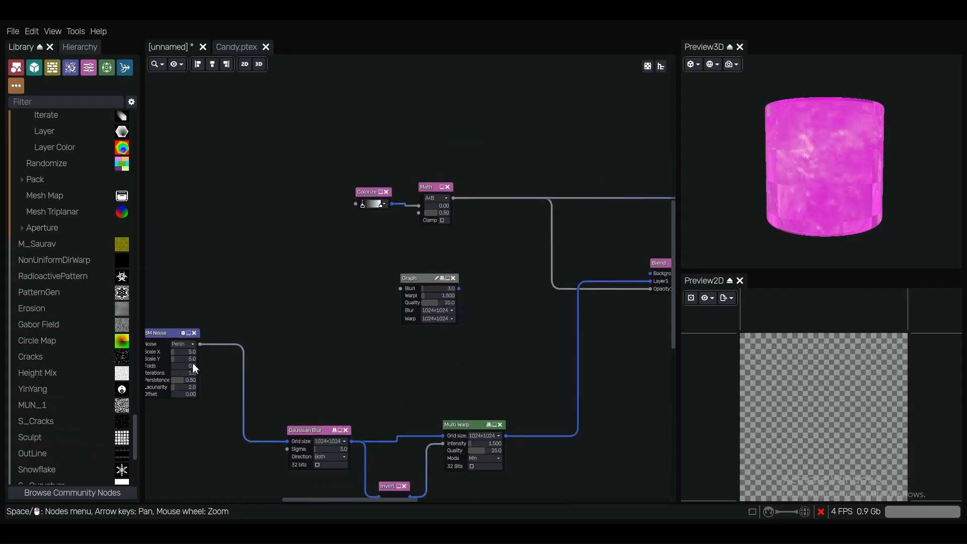
pyautogui.moveTo(201, 344); pyautogui.dragTo(401, 288)
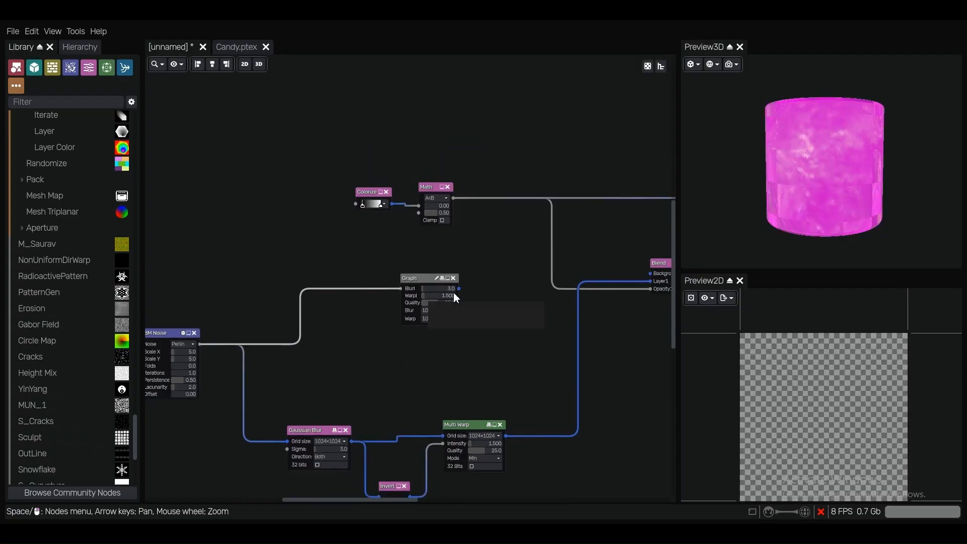
pyautogui.moveTo(459, 291); pyautogui.dragTo(650, 273)
pyautogui.press('Right')
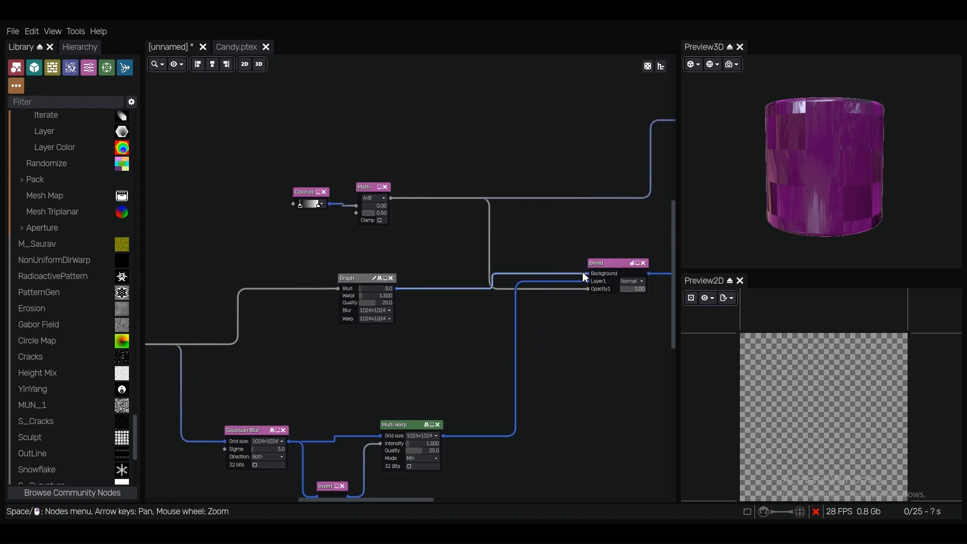
pyautogui.scroll(2, 367, 257)
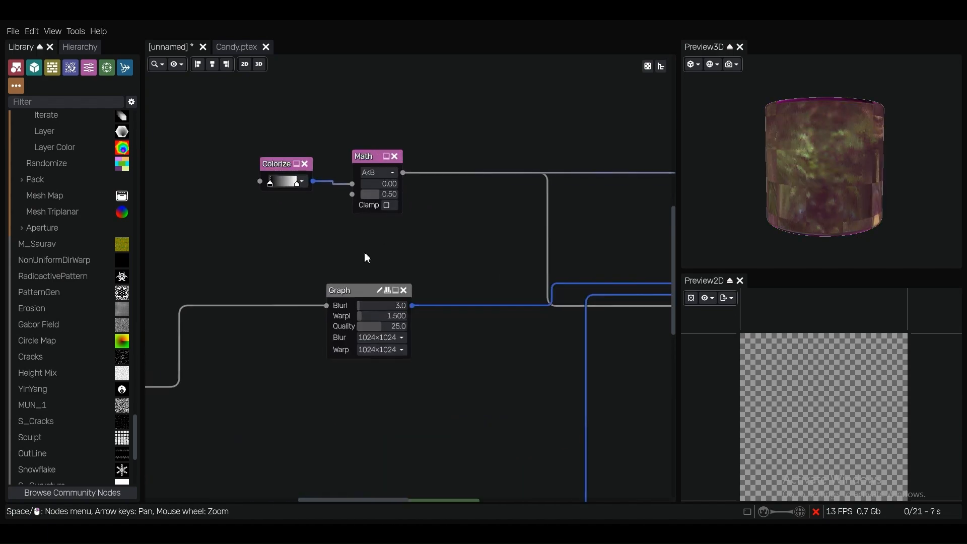
pyautogui.scroll(2, 359, 267)
pyautogui.press('Left')
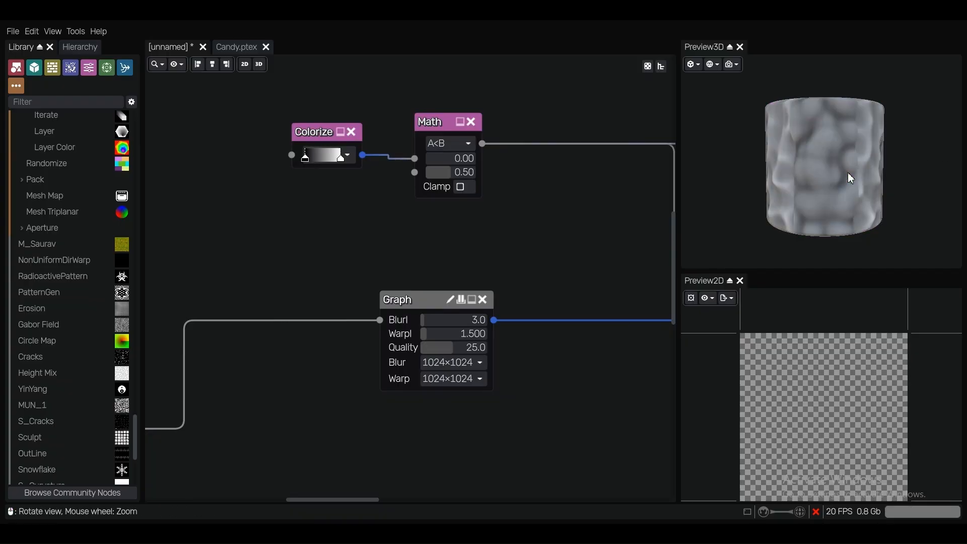
# Set the SK_Exp Graph node's BlurI value to about 5.3 and its WarpI value to 2
pyautogui.scroll(2, 513, 344)
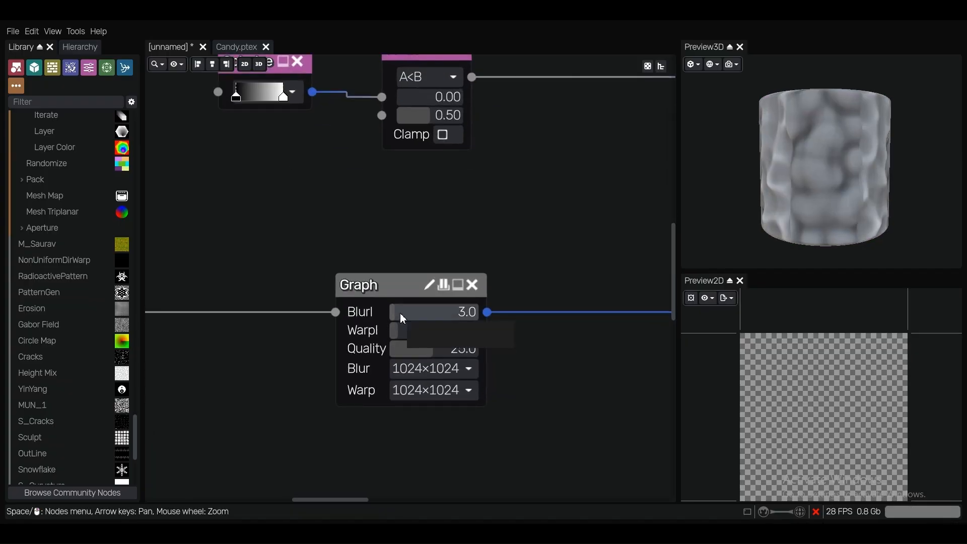
pyautogui.moveTo(404, 313); pyautogui.dragTo(409, 315)
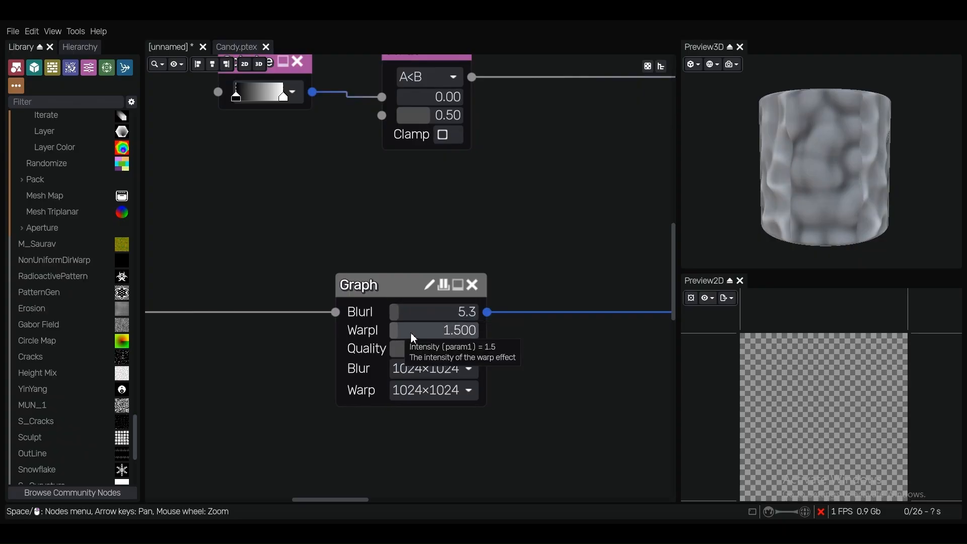
pyautogui.moveTo(411, 333); pyautogui.dragTo(422, 334)
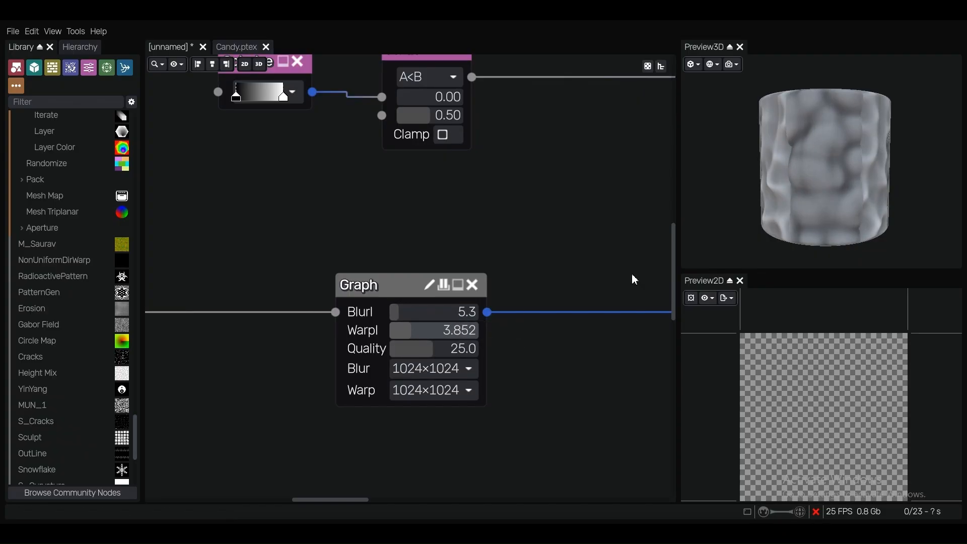
pyautogui.scroll(2, 847, 176)
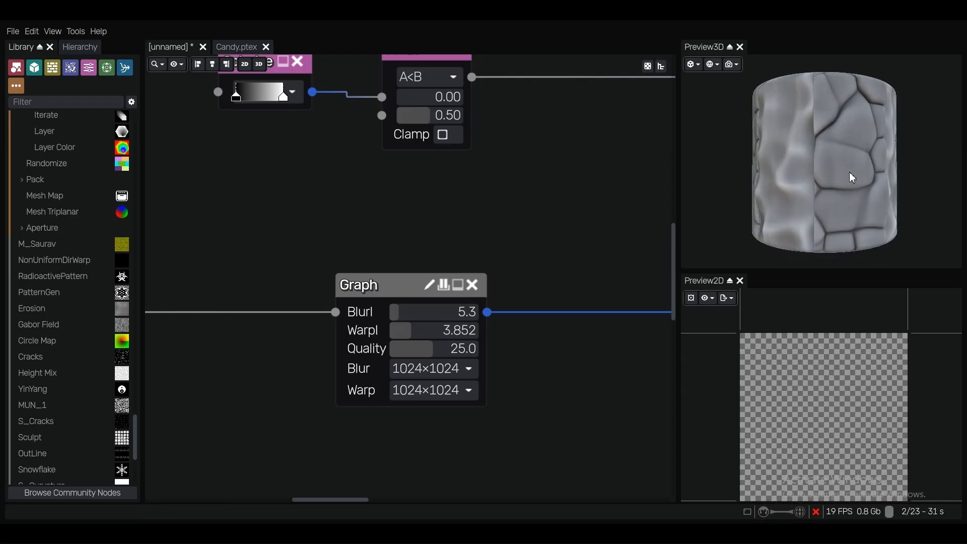
pyautogui.click(419, 333)
pyautogui.write('2')
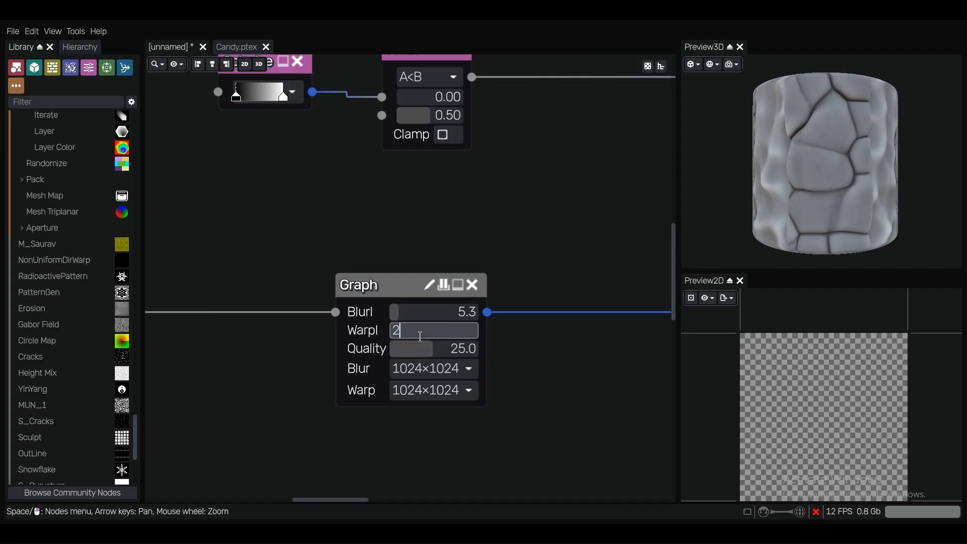
pyautogui.press('Return')
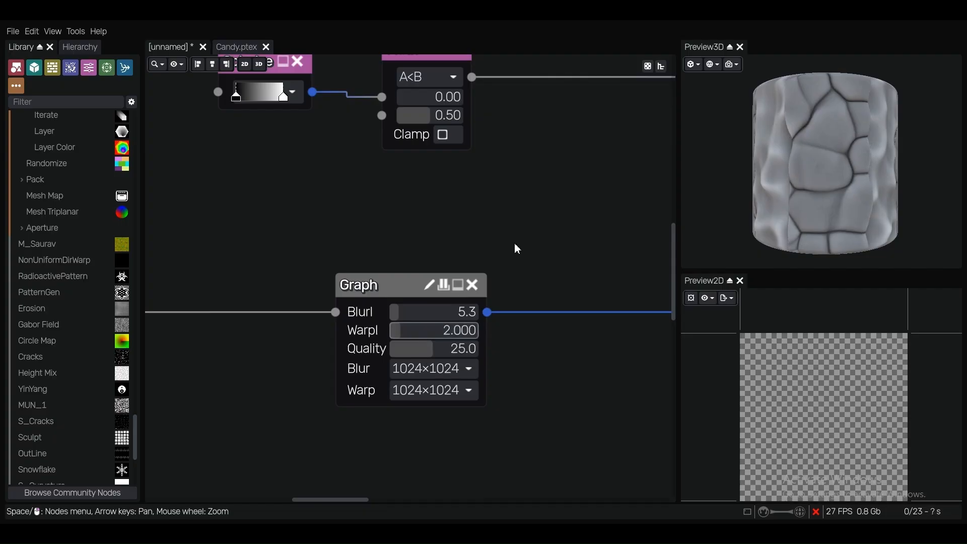
# Group the lower Gaussian Blur, Invert and Min-mode Multi Warp nodes into a single Graph node
pyautogui.scroll(-5, 515, 243)
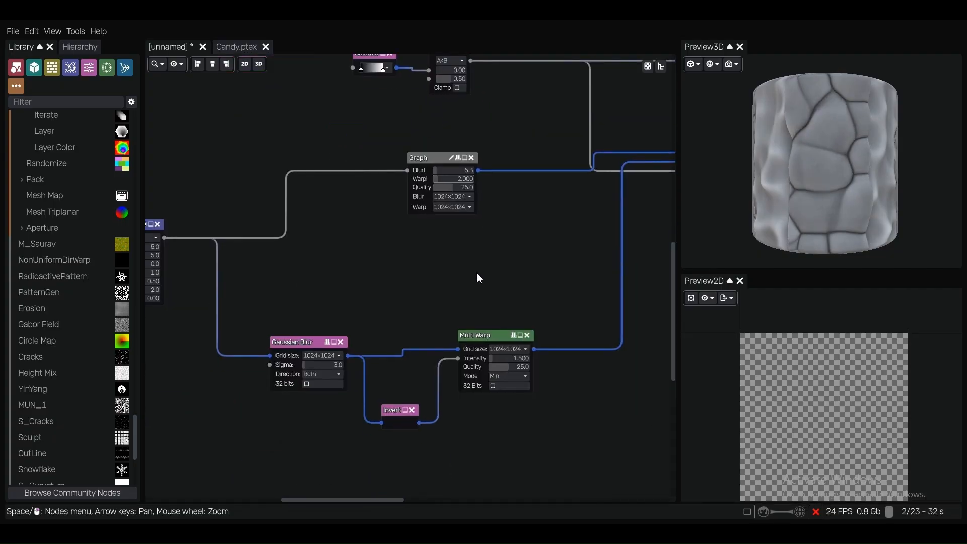
pyautogui.moveTo(476, 272); pyautogui.dragTo(470, 232, button='middle')
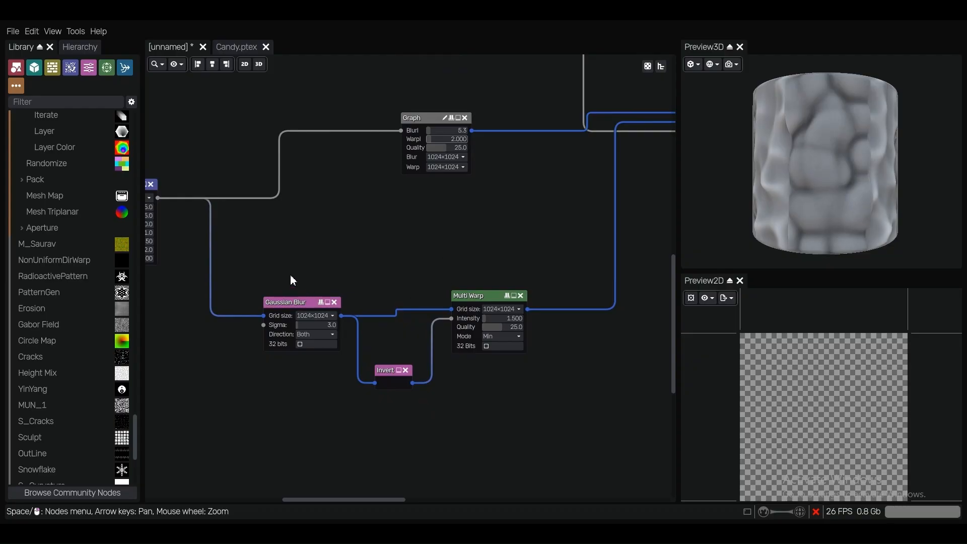
pyautogui.moveTo(291, 278); pyautogui.dragTo(491, 424)
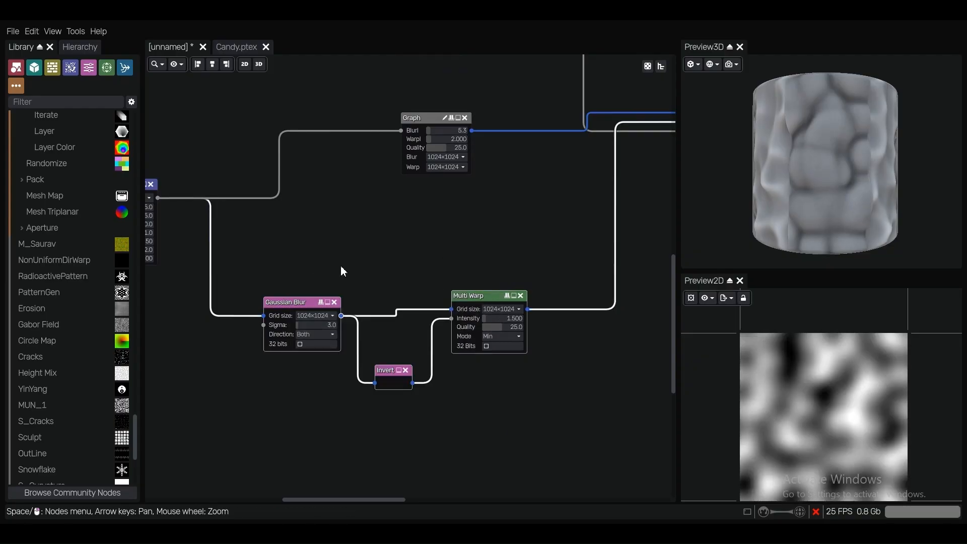
pyautogui.moveTo(296, 268); pyautogui.dragTo(486, 424)
pyautogui.moveTo(293, 262); pyautogui.dragTo(506, 426)
pyautogui.moveTo(269, 229); pyautogui.dragTo(518, 434)
pyautogui.click(76, 32)
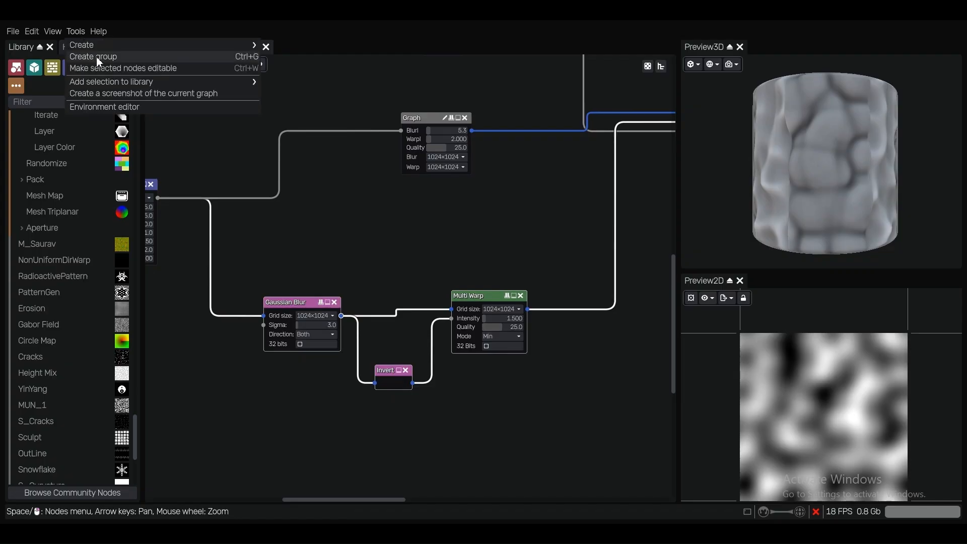
pyautogui.click(421, 286)
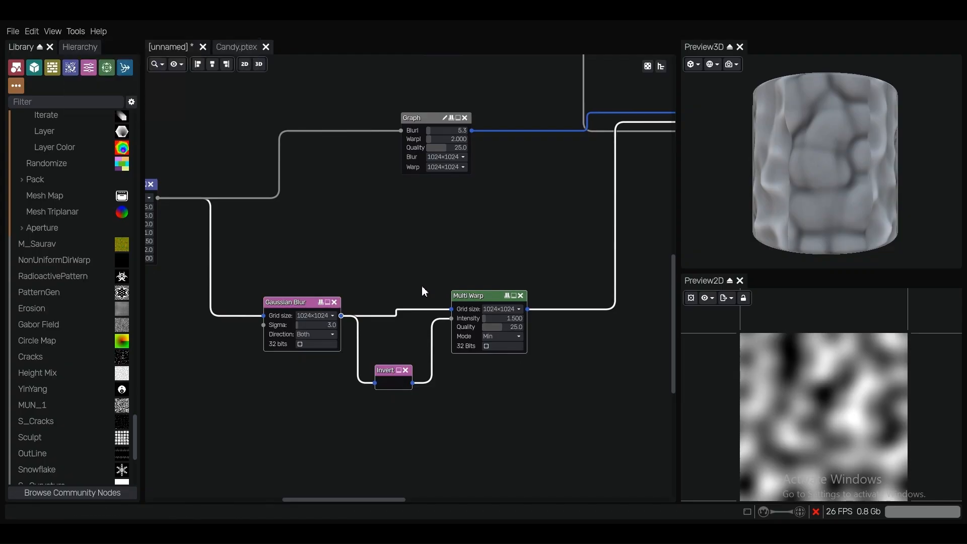
pyautogui.moveTo(287, 244); pyautogui.dragTo(503, 446)
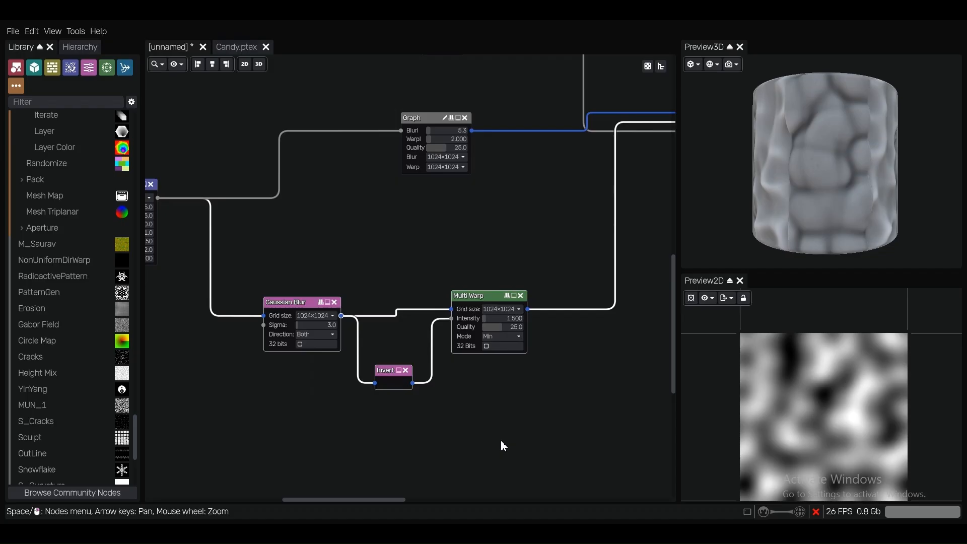
pyautogui.hotkey('ctrl', 'g')
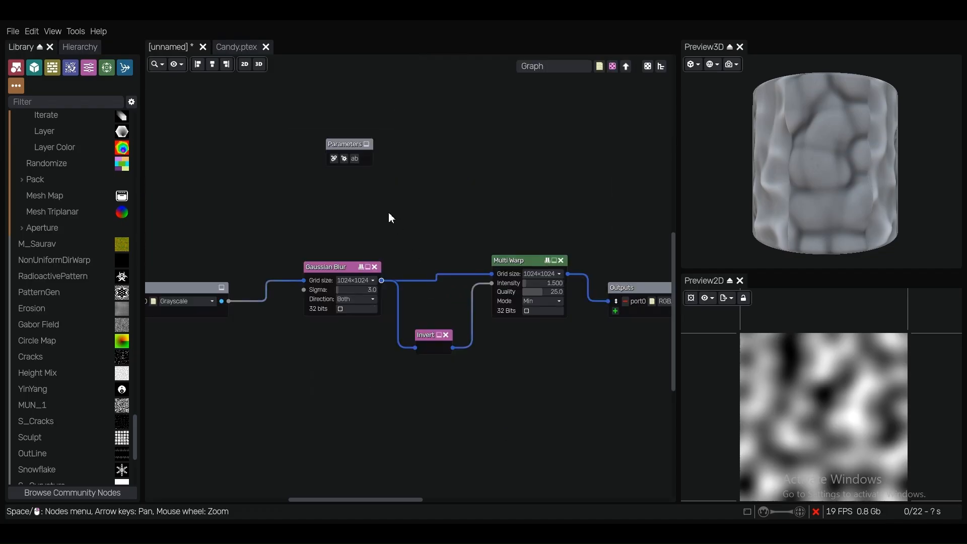
# Add linked parameters for the Gaussian Blur Sigma and the Multi Warp Intensity and Quality inside the group
pyautogui.click(332, 155)
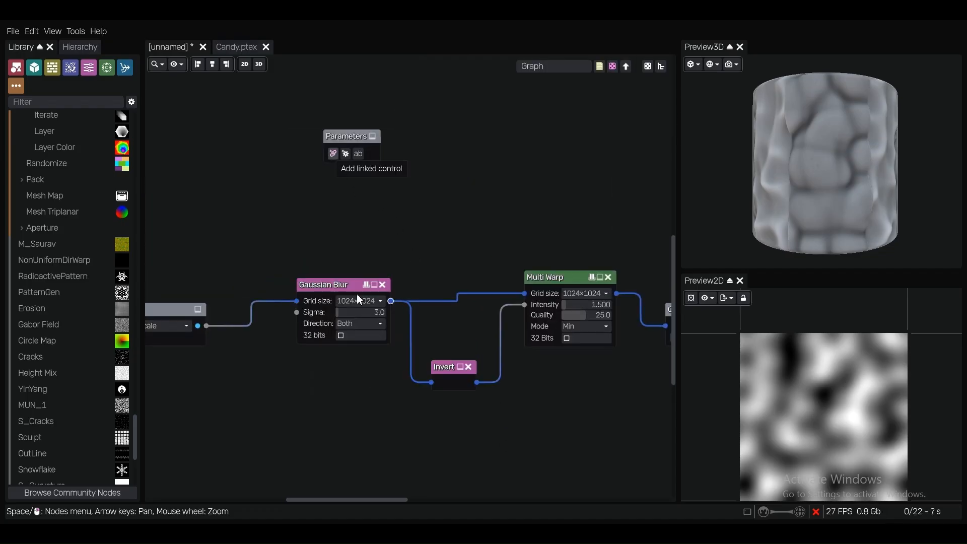
pyautogui.click(355, 311)
pyautogui.click(332, 166)
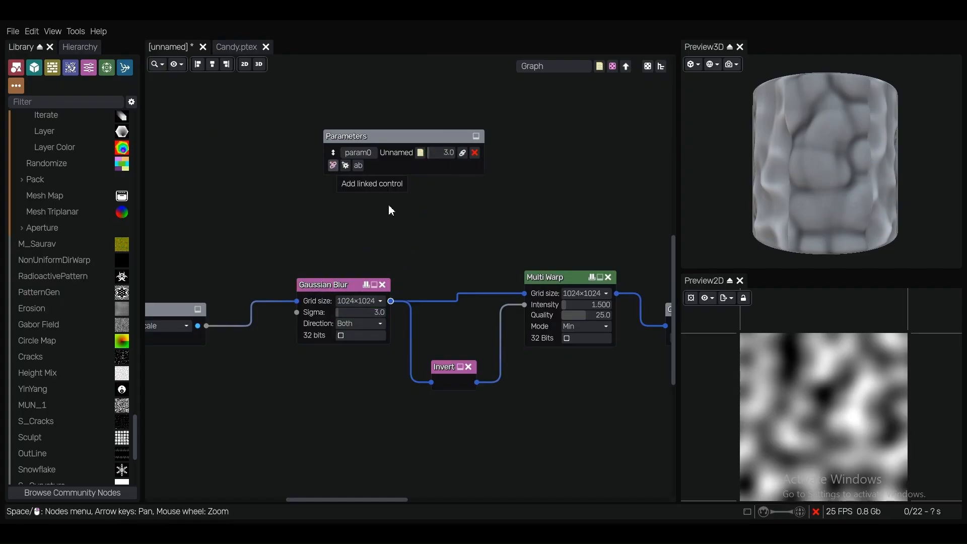
pyautogui.click(567, 304)
pyautogui.click(333, 180)
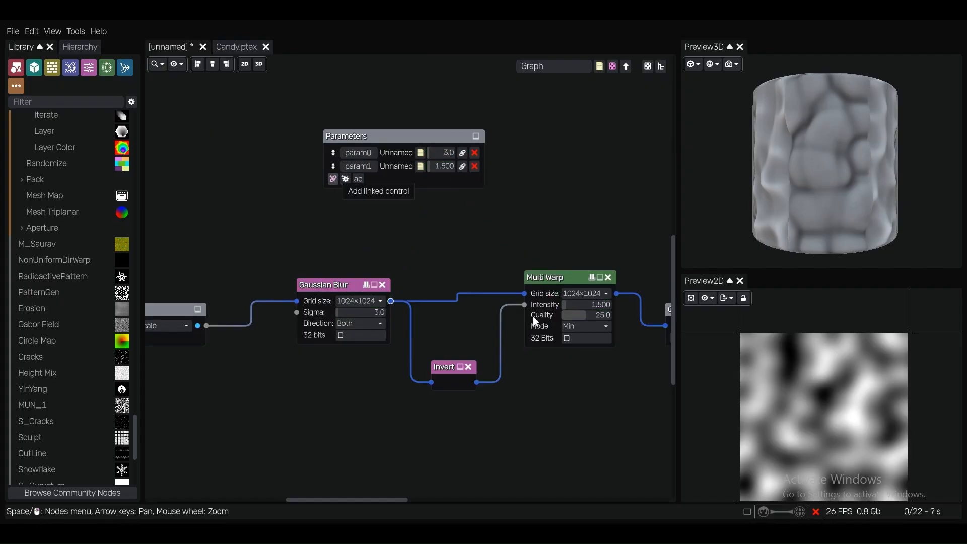
pyautogui.click(586, 315)
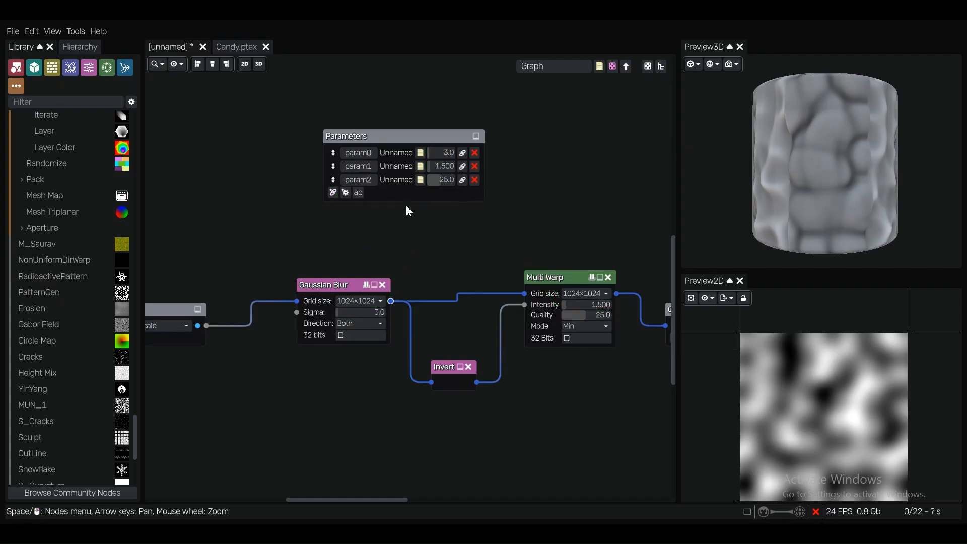
# Add linked parameters for the Gaussian Blur and Multi Warp grid sizes and return to the parent graph
pyautogui.click(333, 193)
pyautogui.click(362, 301)
pyautogui.click(333, 206)
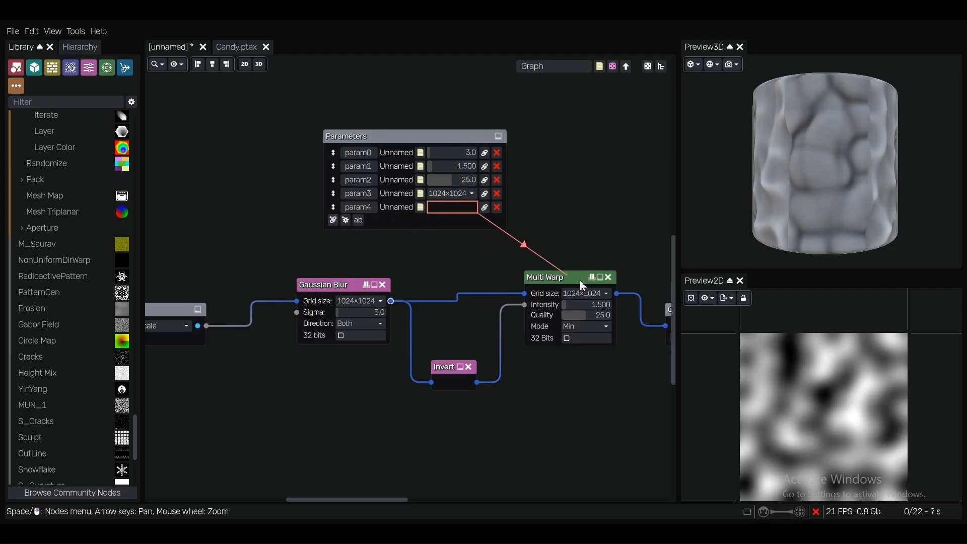
pyautogui.click(584, 293)
pyautogui.doubleClick(567, 205)
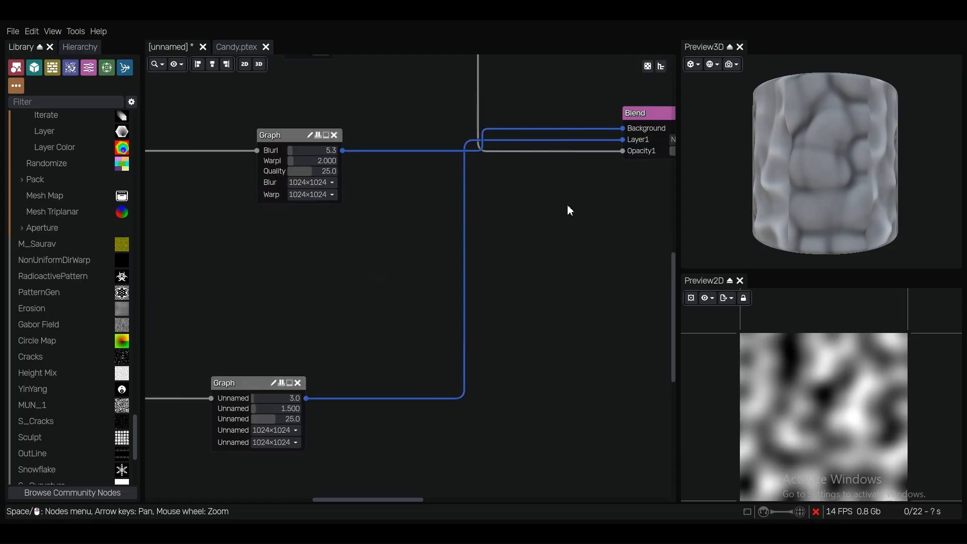
pyautogui.scroll(-3, 303, 333)
pyautogui.moveTo(267, 357); pyautogui.dragTo(409, 276, button='middle')
pyautogui.scroll(3, 408, 276)
pyautogui.click(409, 297)
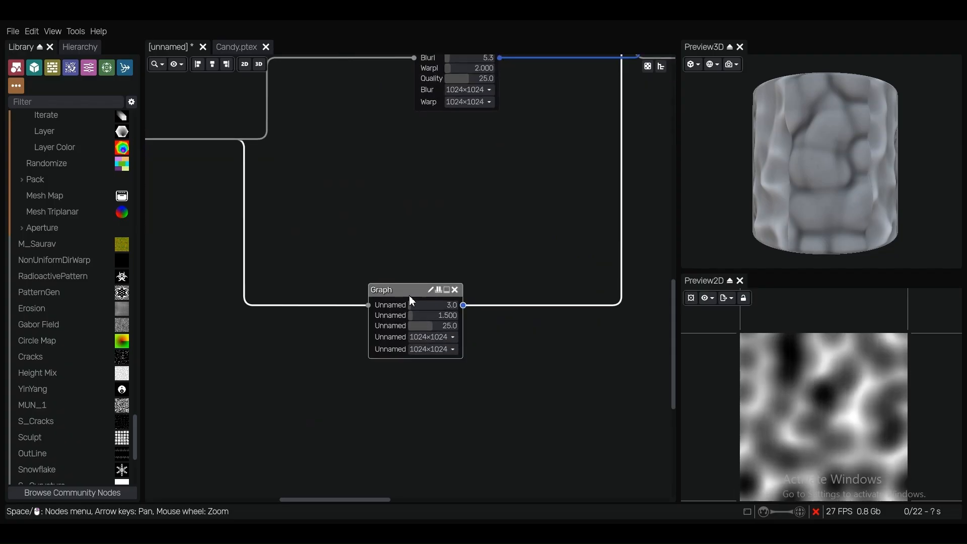
pyautogui.moveTo(414, 291); pyautogui.dragTo(409, 287)
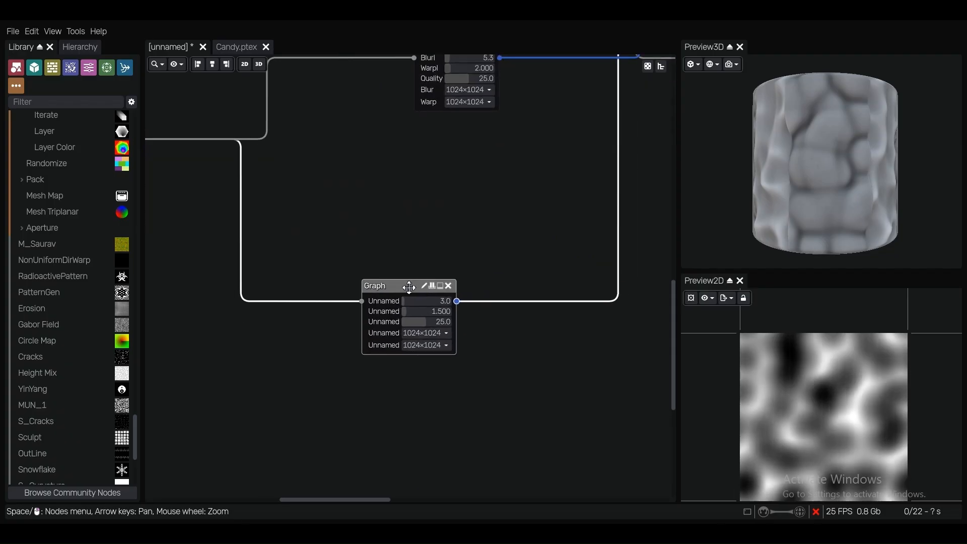
pyautogui.click(74, 31)
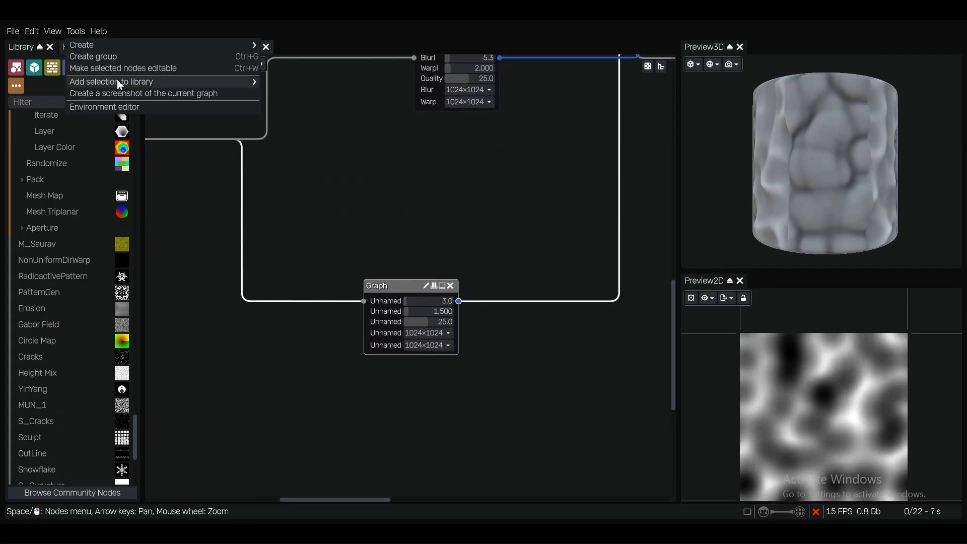
pyautogui.moveTo(119, 84)
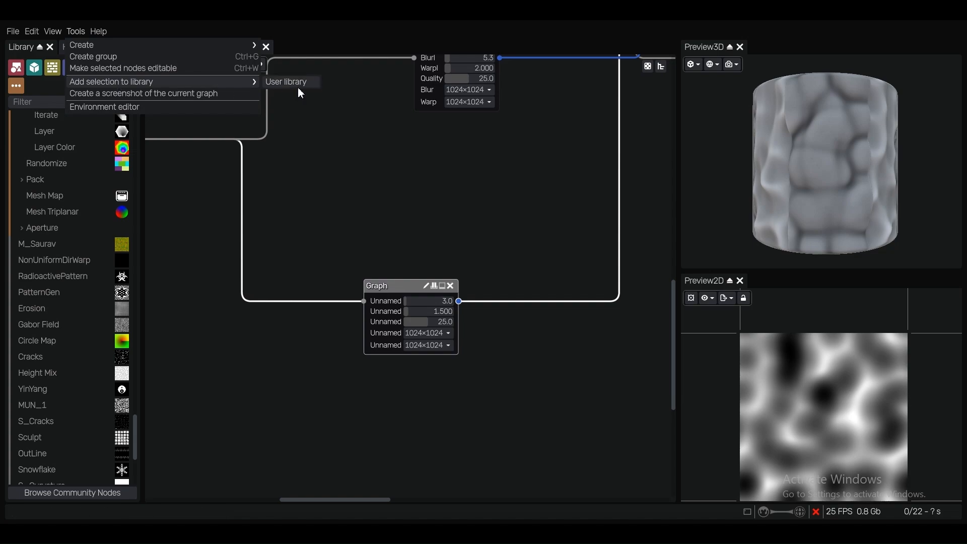
pyautogui.scroll(-2, 442, 243)
pyautogui.click(438, 232)
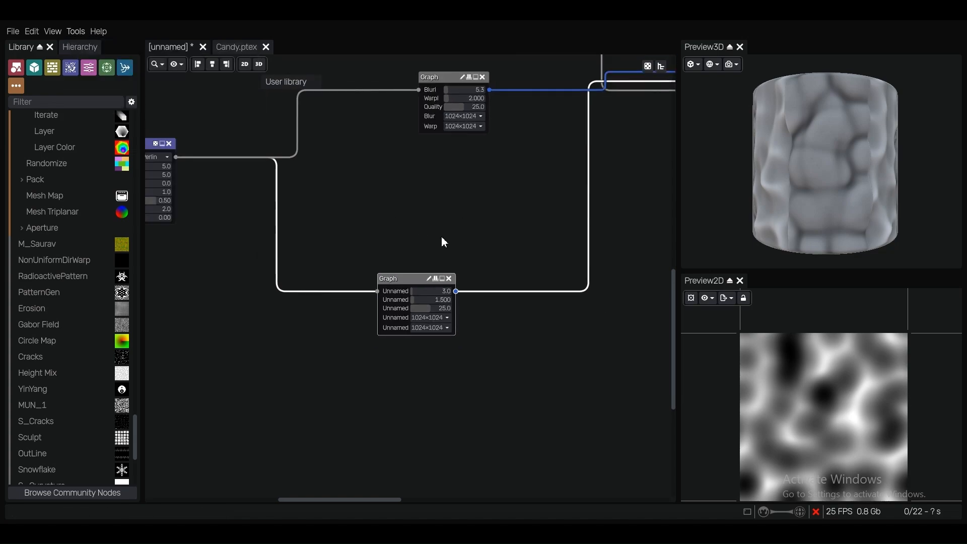
# Delete the lower Graph node with the unnamed parameters and insert the S_Contract library node in its place
pyautogui.scroll(4, 442, 240)
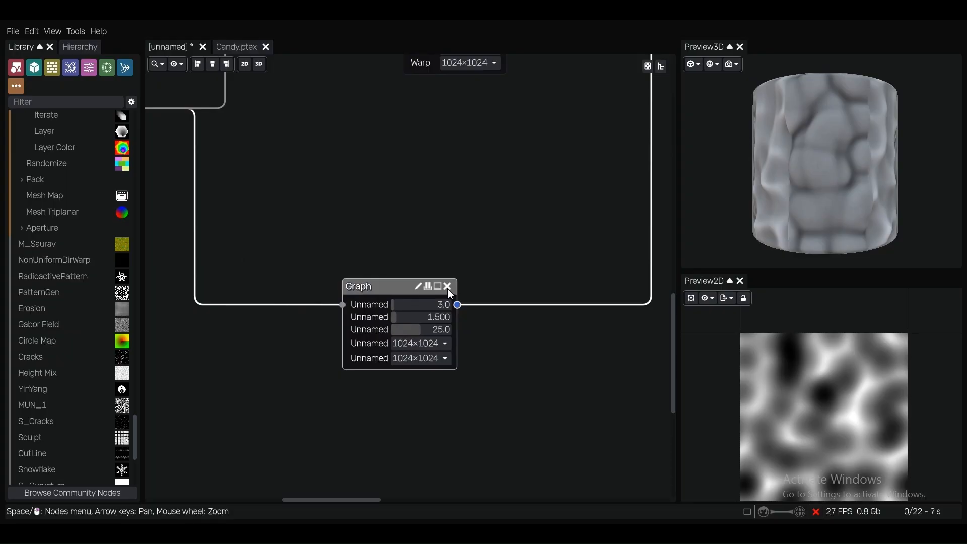
pyautogui.click(448, 287)
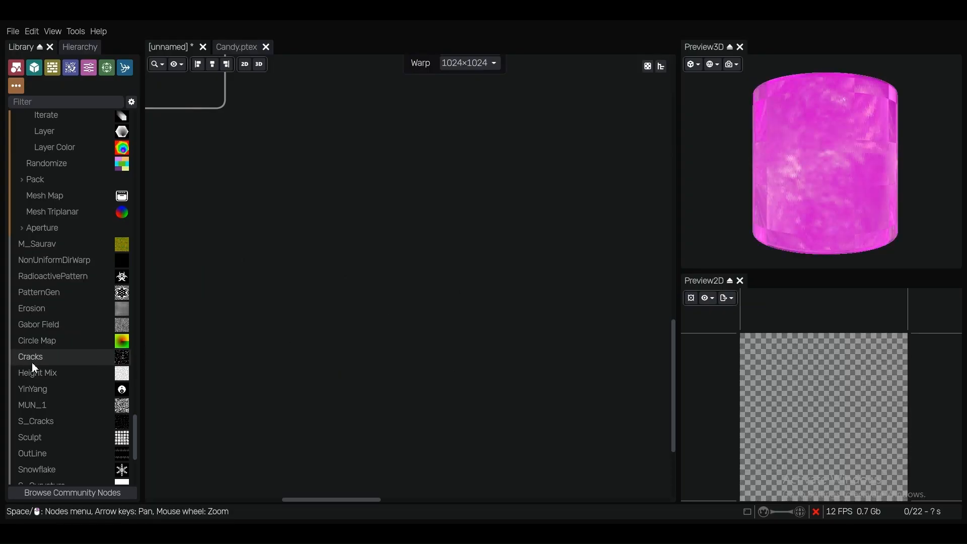
pyautogui.scroll(-4, 49, 399)
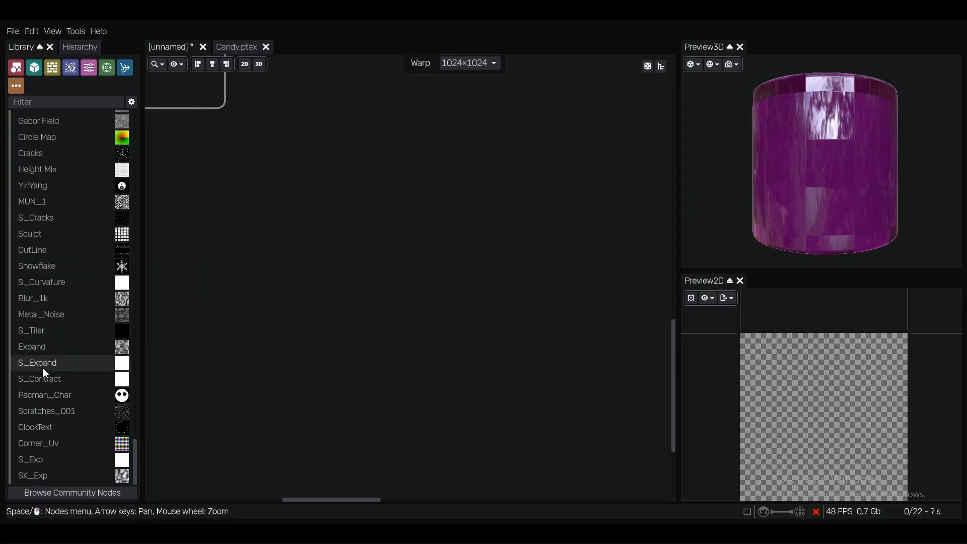
pyautogui.moveTo(39, 380); pyautogui.dragTo(425, 211)
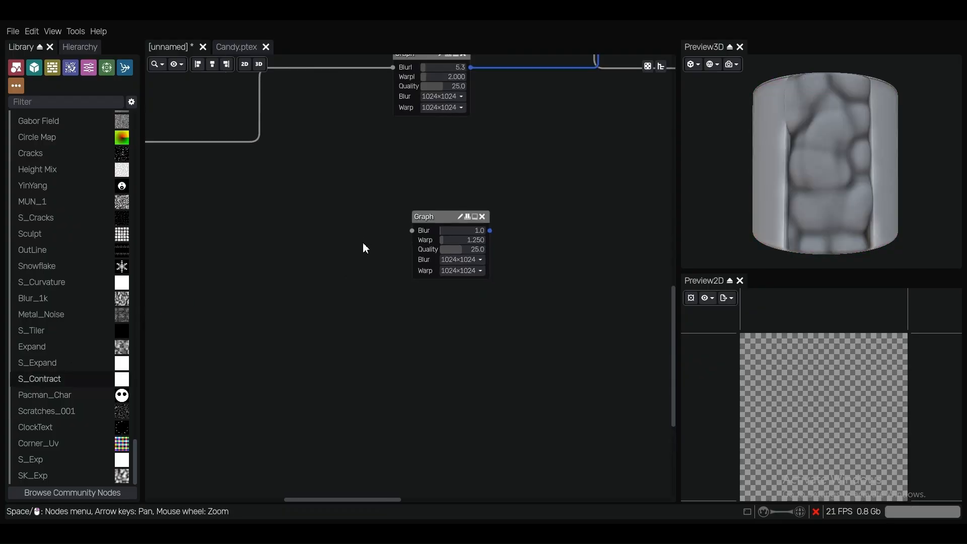
# Connect the FBM Noise output to the S_Contract node and its output to the Blend node's Layer1 input
pyautogui.scroll(-4, 362, 247)
pyautogui.scroll(2, 210, 177)
pyautogui.moveTo(211, 177); pyautogui.dragTo(445, 217)
pyautogui.moveTo(510, 186); pyautogui.dragTo(403, 255, button='middle')
pyautogui.scroll(-2, 395, 285)
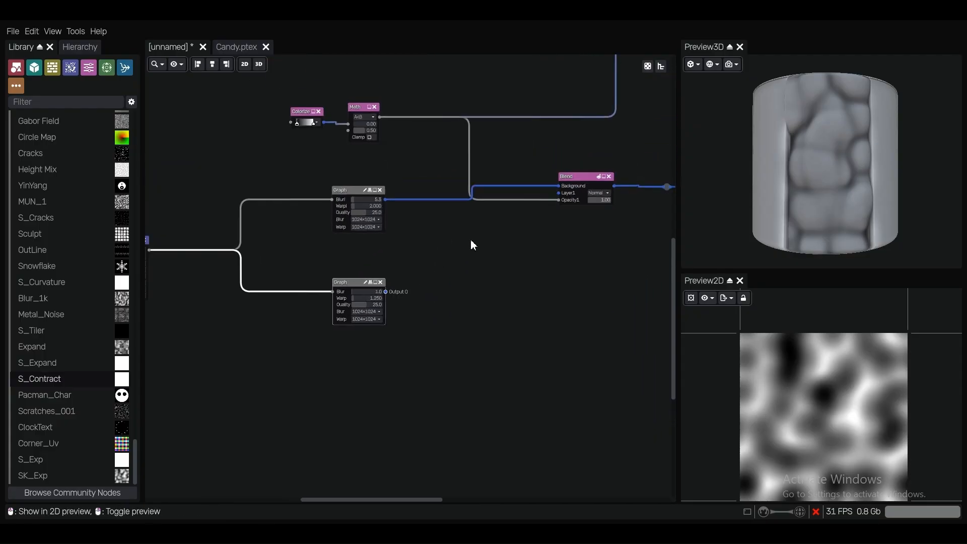
pyautogui.moveTo(385, 292); pyautogui.dragTo(559, 192)
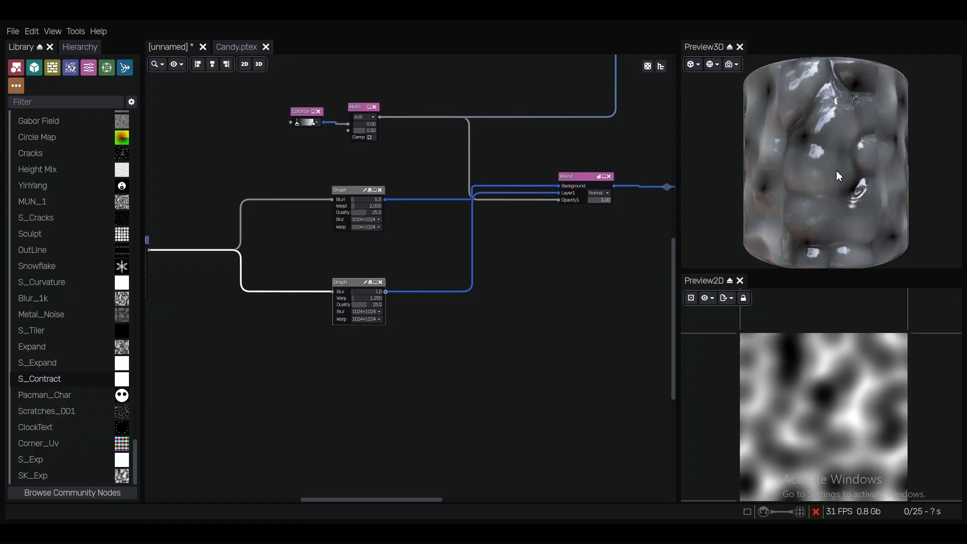
# Set the S_Contract Graph node's Warp value to about 2.336 and examine the result on the 3D preview cylinder
pyautogui.scroll(2, 847, 184)
pyautogui.moveTo(848, 185); pyautogui.dragTo(817, 183)
pyautogui.scroll(5, 342, 277)
pyautogui.scroll(3, 340, 274)
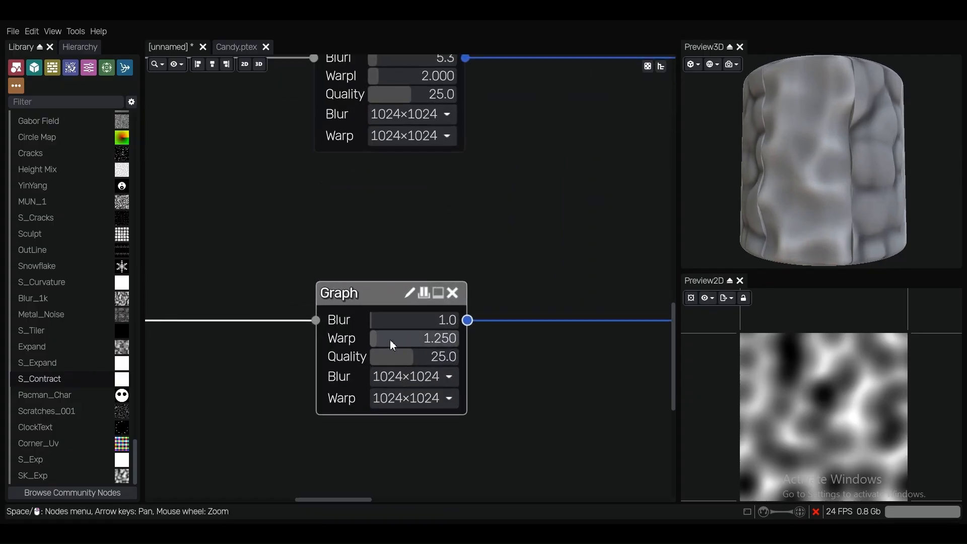
pyautogui.moveTo(379, 340); pyautogui.dragTo(388, 342)
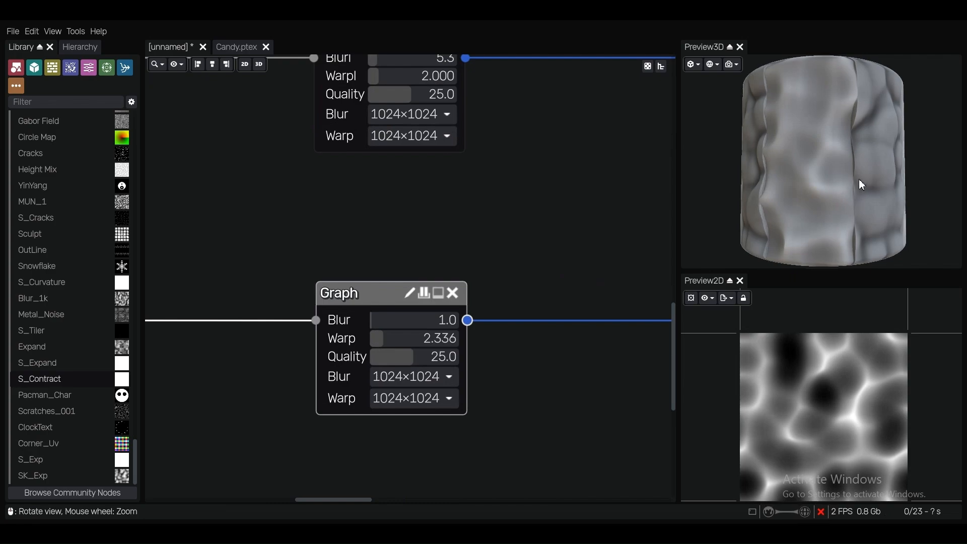
pyautogui.scroll(1, 807, 196)
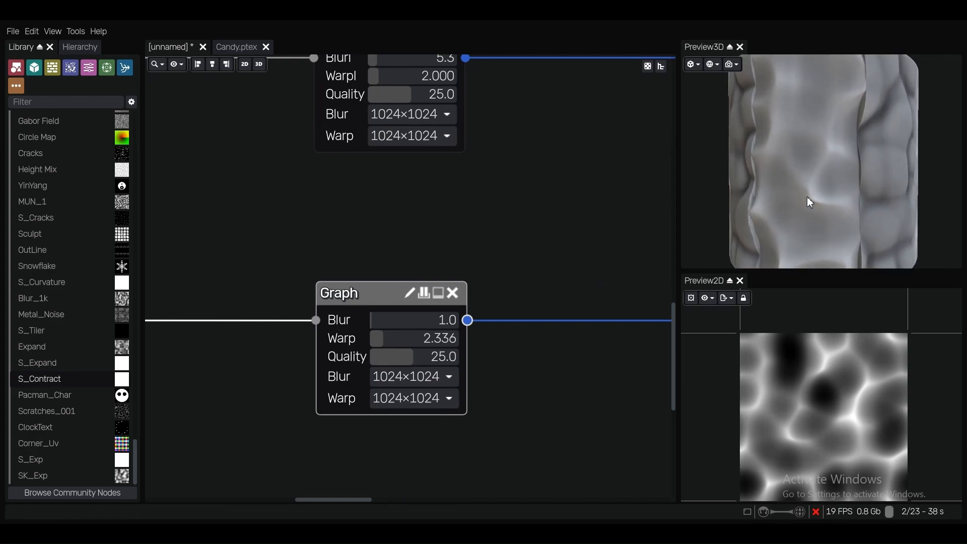
pyautogui.scroll(-2, 806, 197)
pyautogui.moveTo(806, 196); pyautogui.dragTo(785, 188)
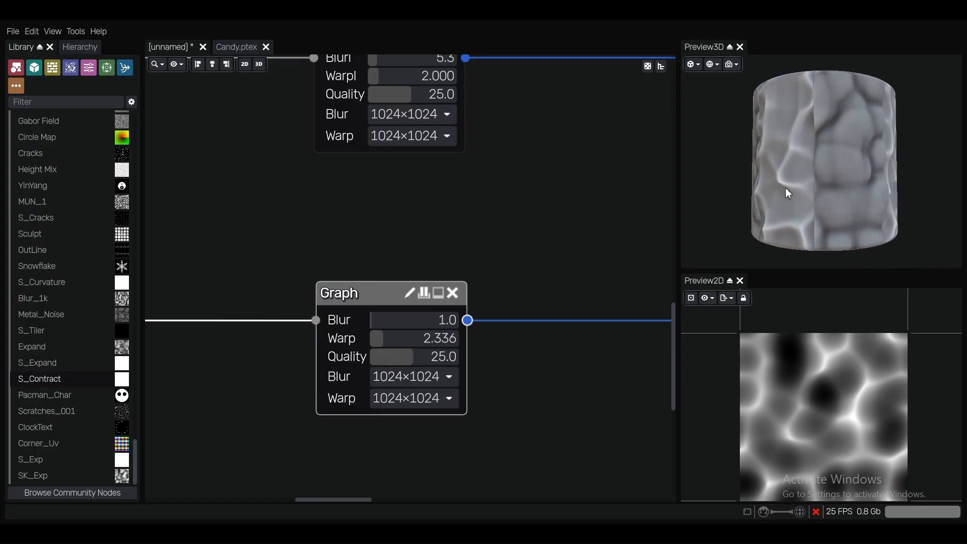
pyautogui.scroll(-3, 440, 233)
pyautogui.scroll(-3, 439, 240)
pyautogui.moveTo(493, 232); pyautogui.dragTo(504, 362, button='middle')
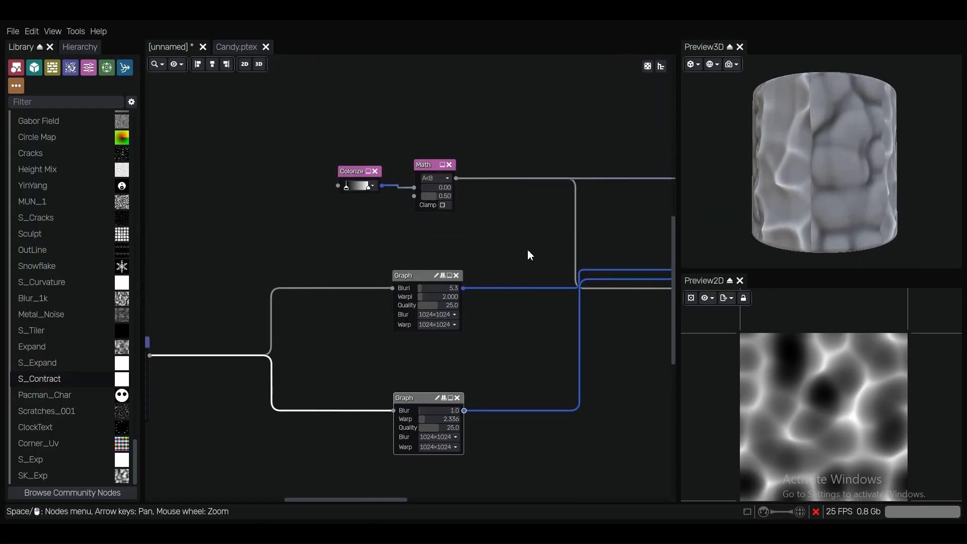
# Examine the node graph from the FBM Noise through the two warp Graph nodes and Blend to the Graph node with Screen and Overlay inputs
pyautogui.moveTo(527, 250); pyautogui.dragTo(577, 289, button='middle')
pyautogui.scroll(2, 521, 239)
pyautogui.scroll(-2, 522, 242)
pyautogui.scroll(-1, 522, 242)
pyautogui.moveTo(522, 242); pyautogui.dragTo(431, 155, button='middle')
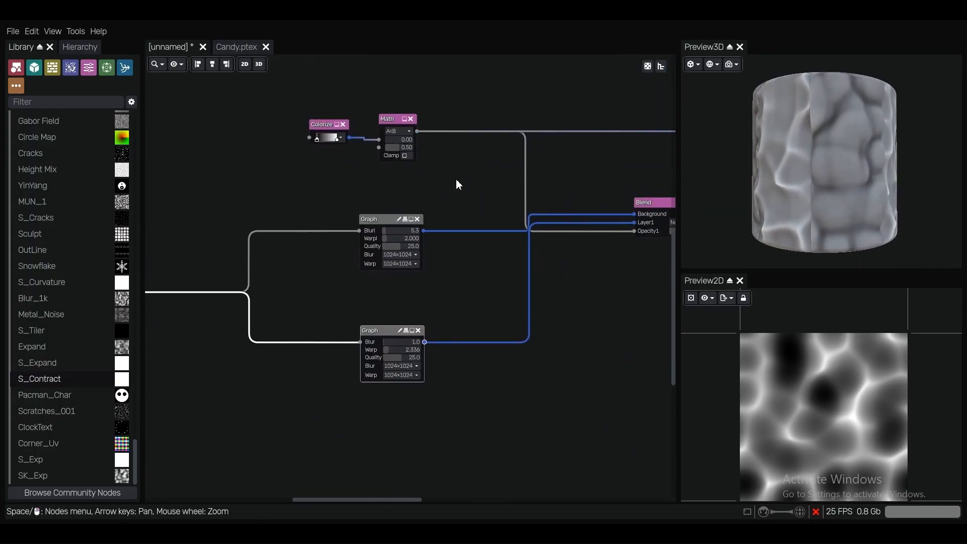
pyautogui.scroll(-3, 457, 189)
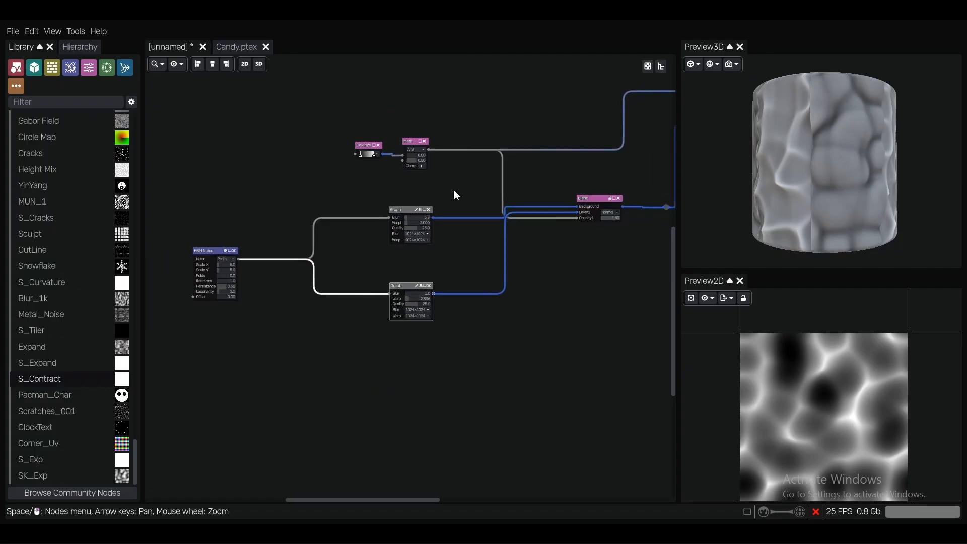
pyautogui.scroll(2, 503, 188)
pyautogui.scroll(-1, 508, 185)
pyautogui.moveTo(667, 149); pyautogui.dragTo(291, 276, button='middle')
pyautogui.scroll(8, 526, 223)
pyautogui.scroll(2, 364, 234)
pyautogui.moveTo(365, 234); pyautogui.dragTo(386, 242)
pyautogui.scroll(-1, 386, 243)
pyautogui.moveTo(380, 240); pyautogui.dragTo(446, 199, button='middle')
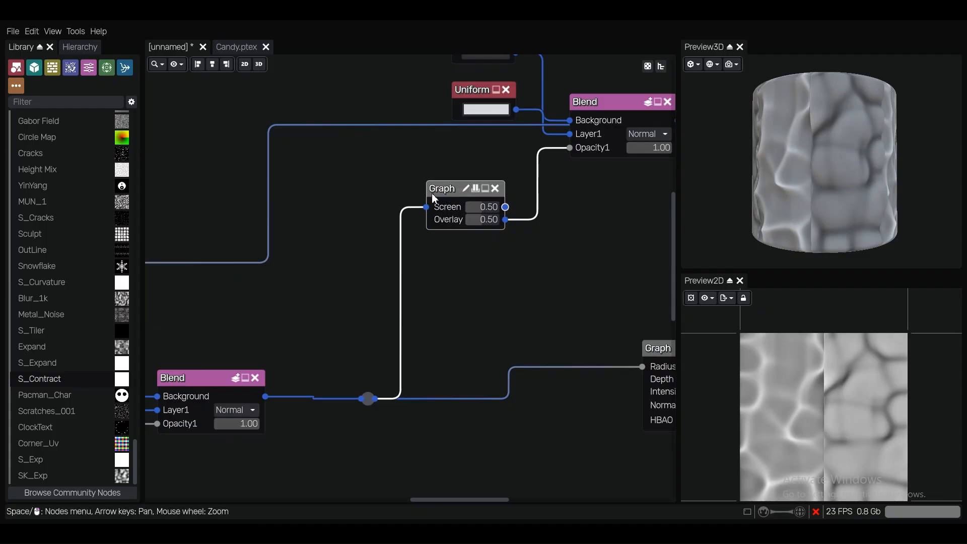
# Check the option for adding the selected Screen and Overlay Graph node to the user library, and look through the library list
pyautogui.scroll(-1, 330, 200)
pyautogui.click(79, 31)
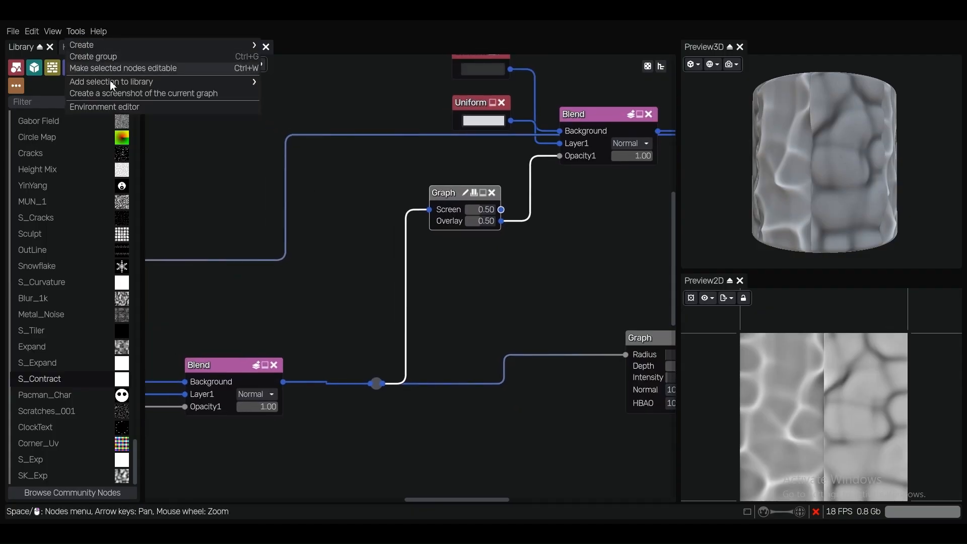
pyautogui.moveTo(111, 83)
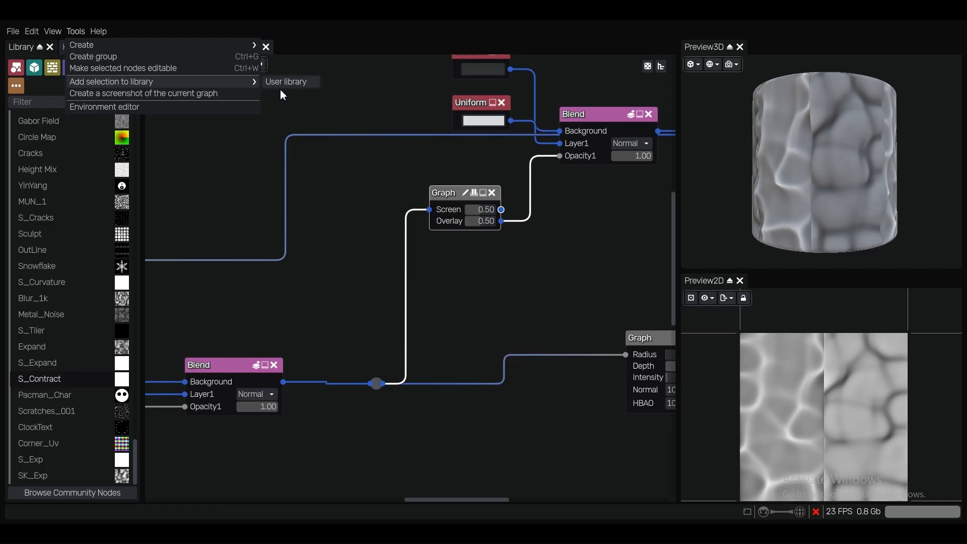
pyautogui.click(365, 93)
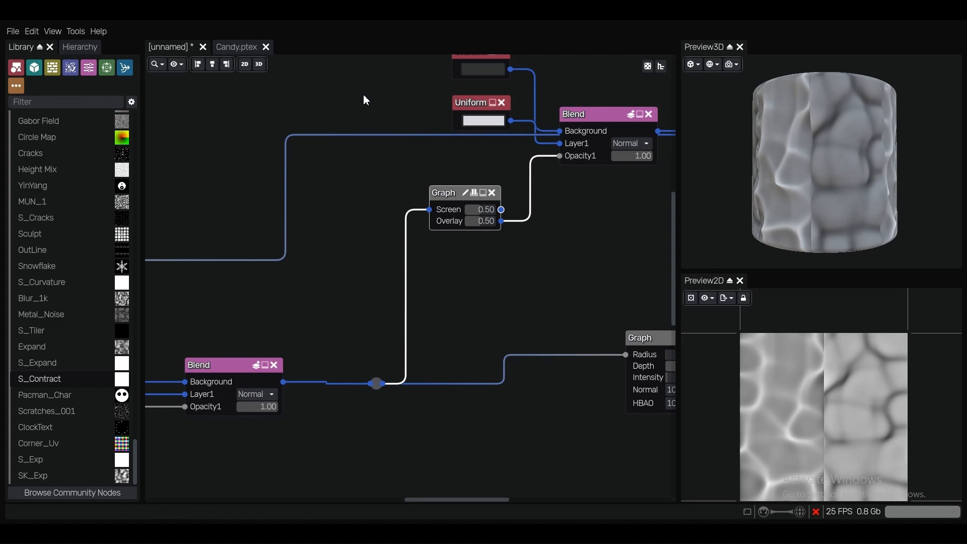
pyautogui.scroll(5, 44, 254)
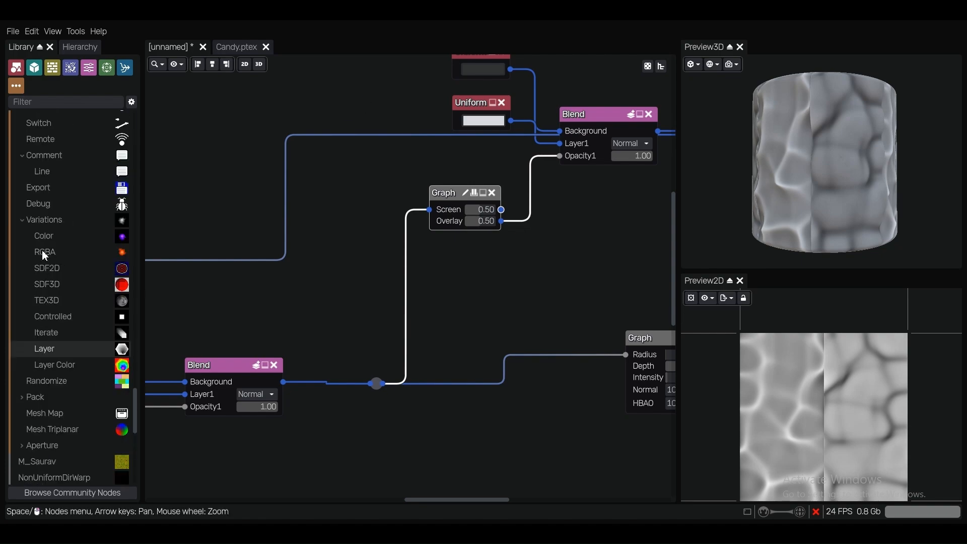
pyautogui.scroll(10, 45, 231)
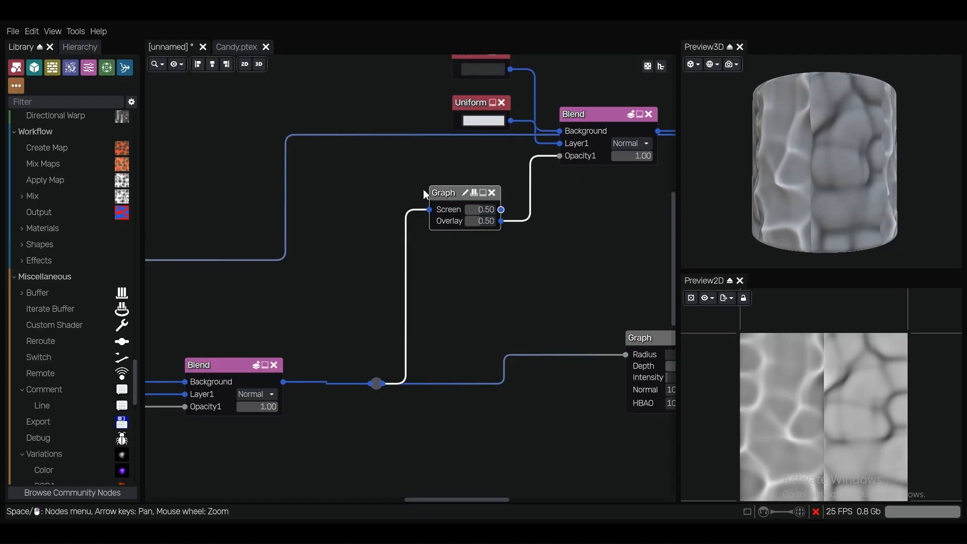
pyautogui.click(350, 222)
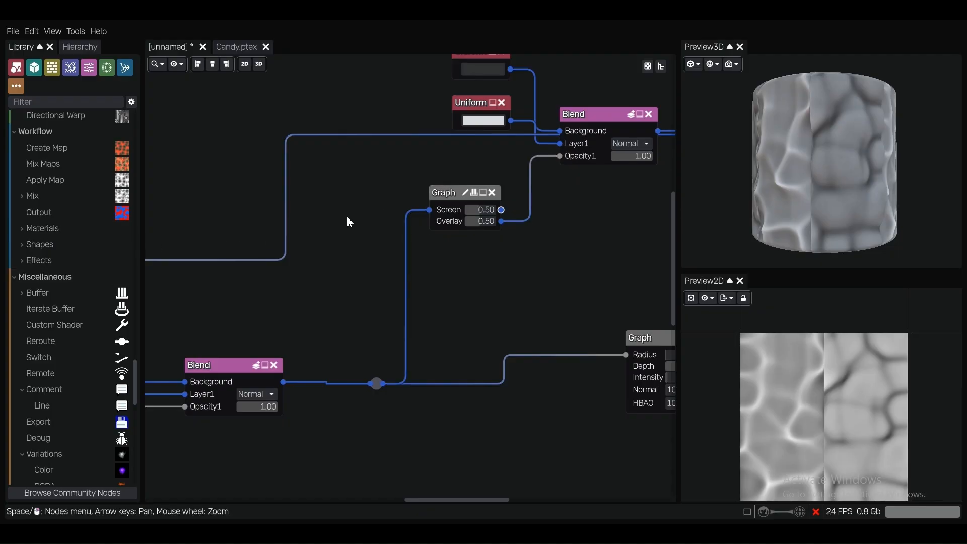
# Switch to the Candy.ptex project and examine the candy material up close on the 3D preview cylinder
pyautogui.click(233, 50)
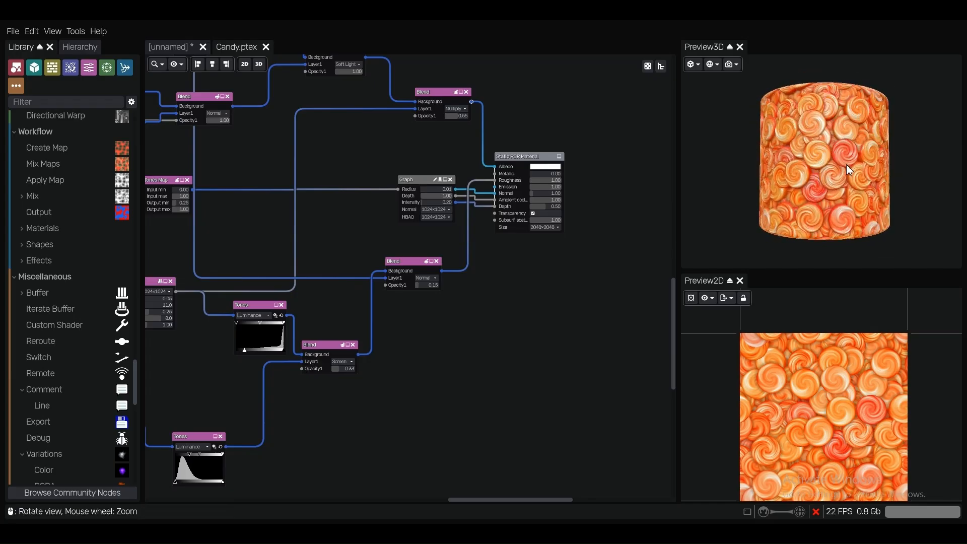
pyautogui.scroll(2, 849, 170)
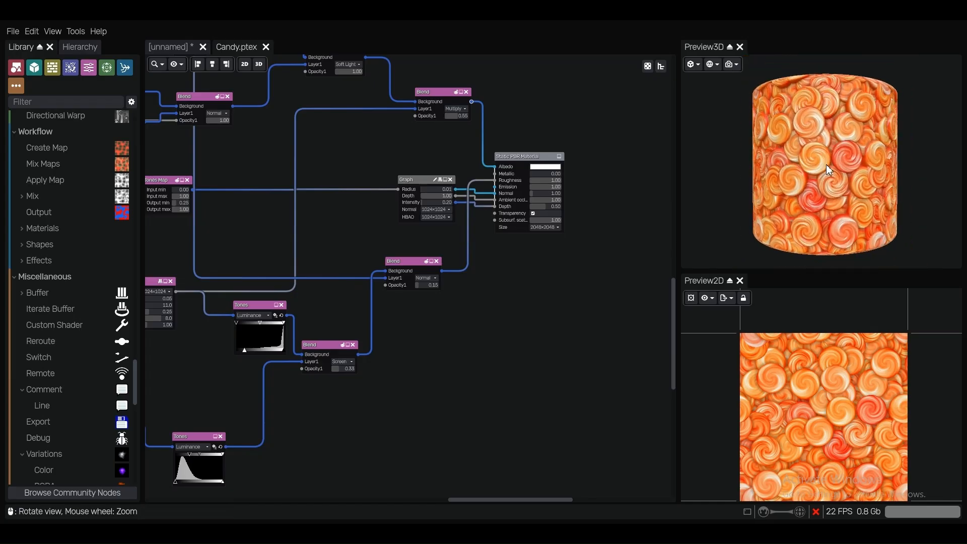
pyautogui.scroll(3, 827, 166)
pyautogui.scroll(-5, 827, 168)
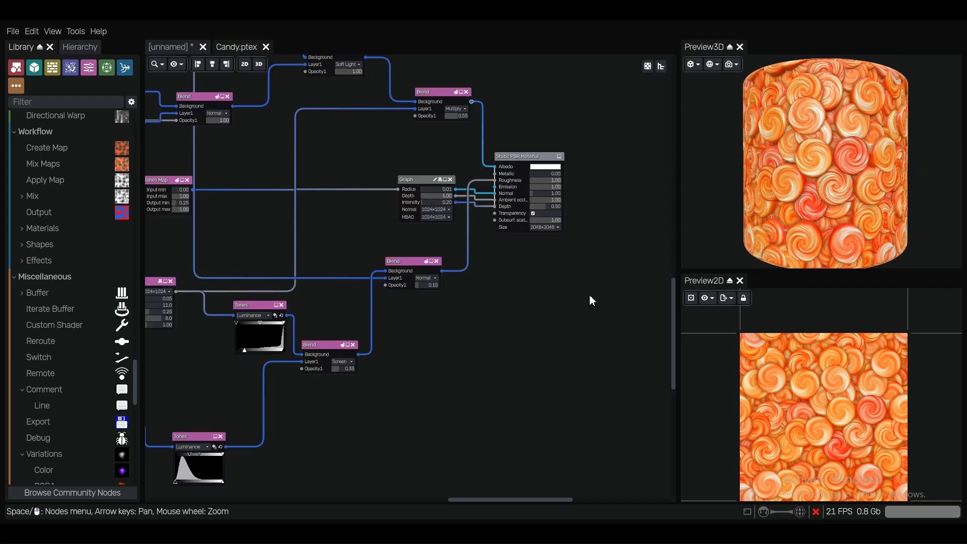
# Log in to the material website with the saved credentials and start sharing the candy material as a new asset
pyautogui.click(764, 511)
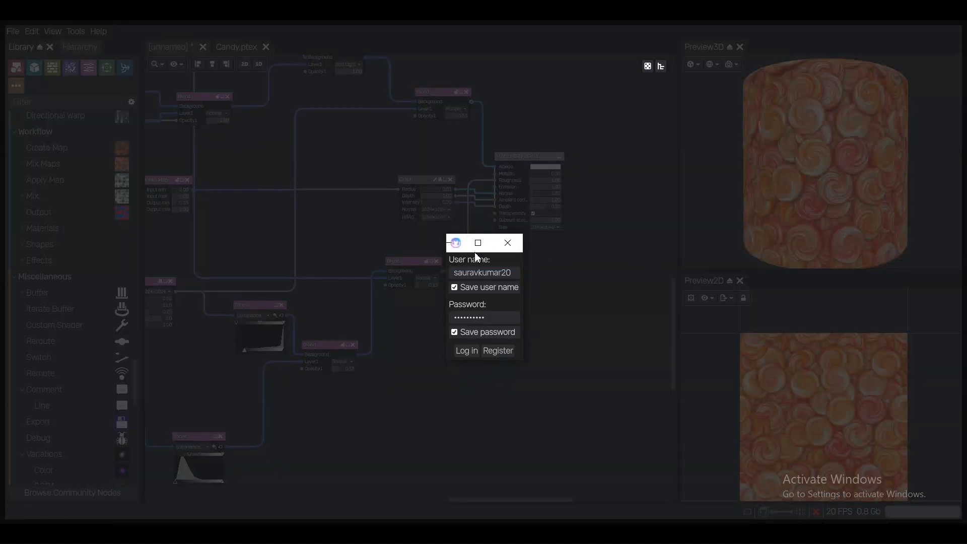
pyautogui.click(469, 350)
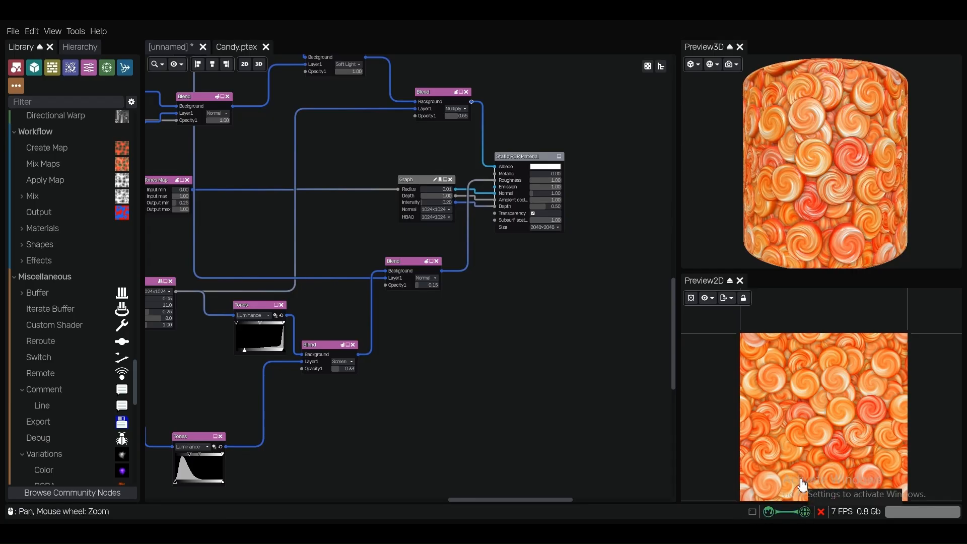
pyautogui.click(767, 513)
pyautogui.click(467, 350)
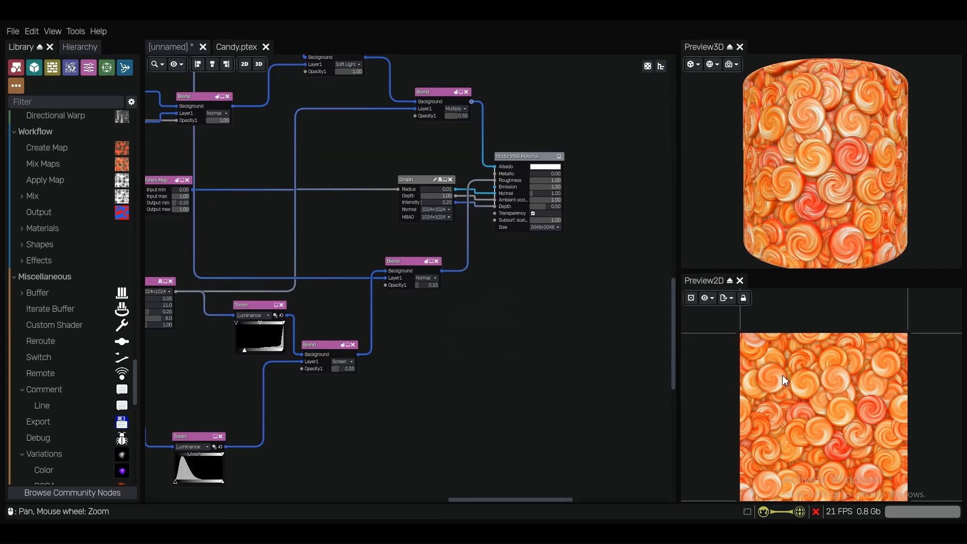
pyautogui.click(799, 512)
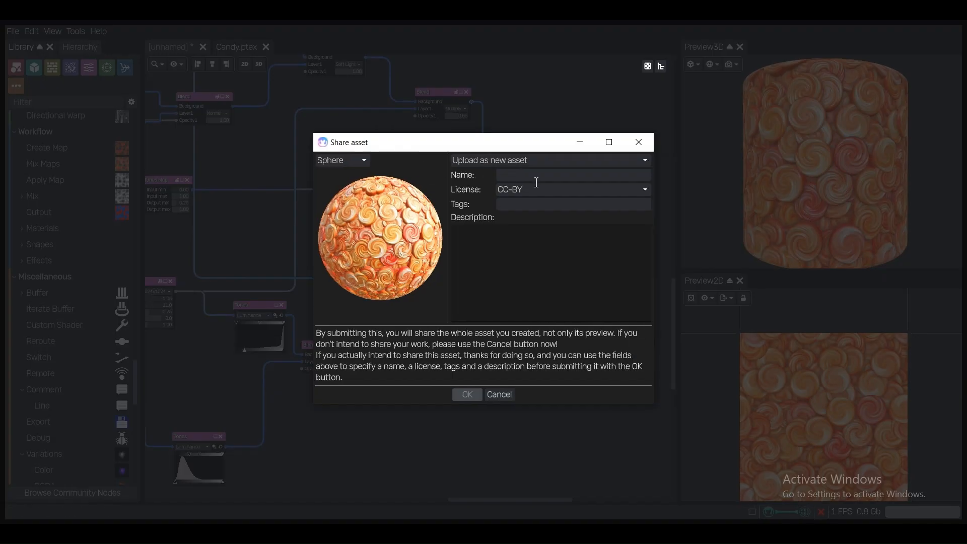
# Try the Cylinder, Cube and 3D Preview shapes for the asset's preview image and return to Sphere
pyautogui.click(344, 160)
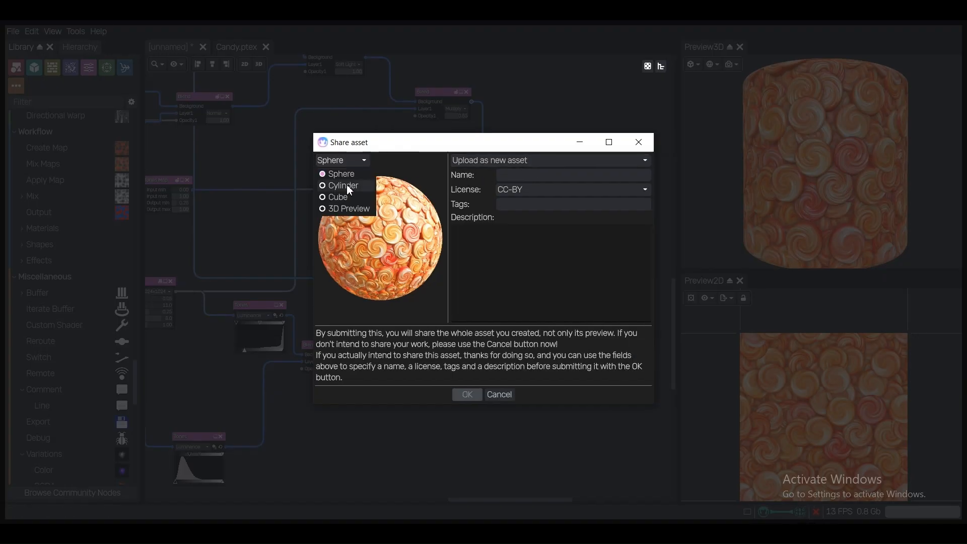
pyautogui.click(342, 185)
pyautogui.click(340, 160)
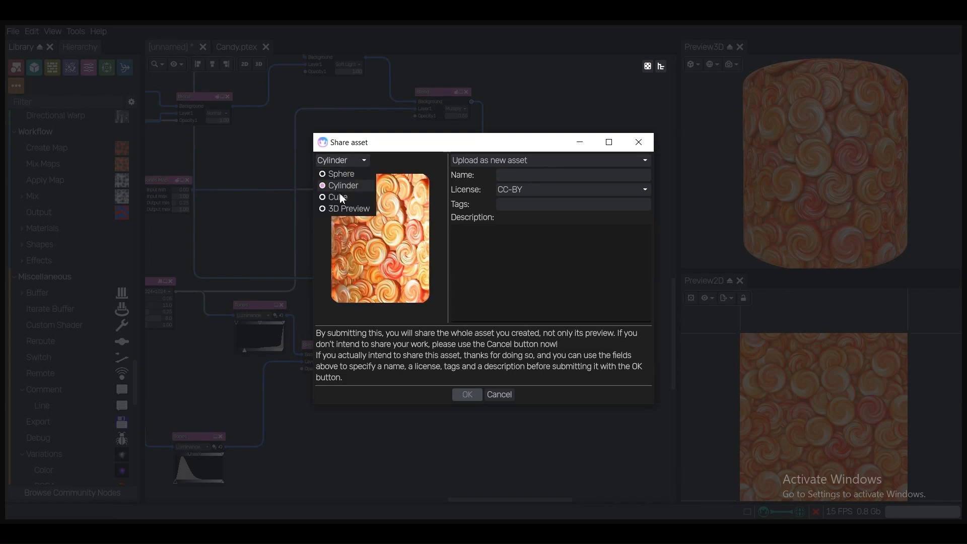
pyautogui.click(337, 196)
pyautogui.click(351, 161)
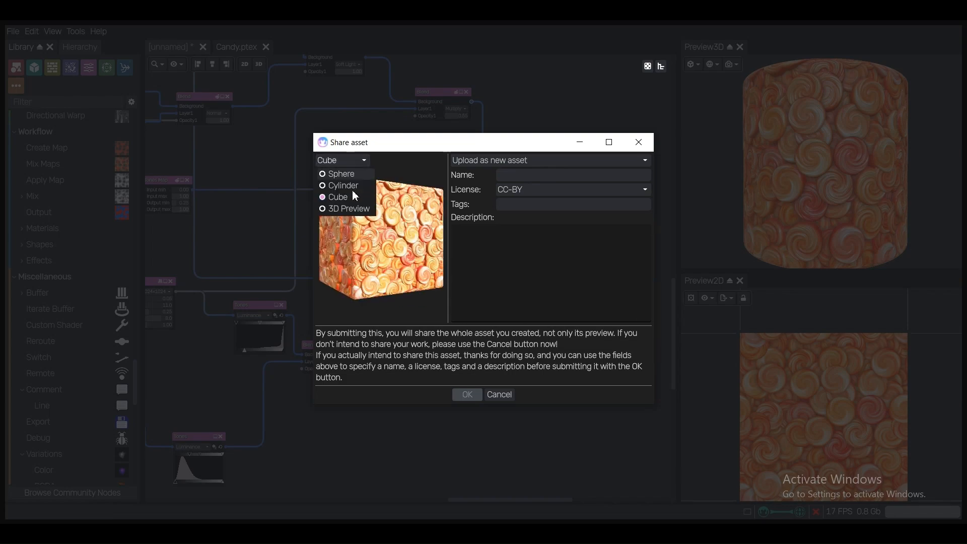
pyautogui.click(347, 208)
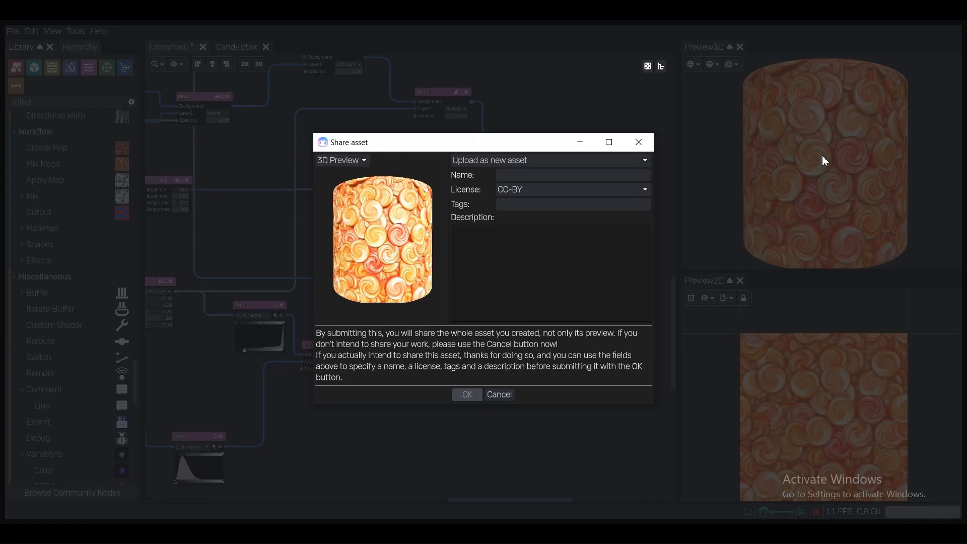
pyautogui.click(346, 160)
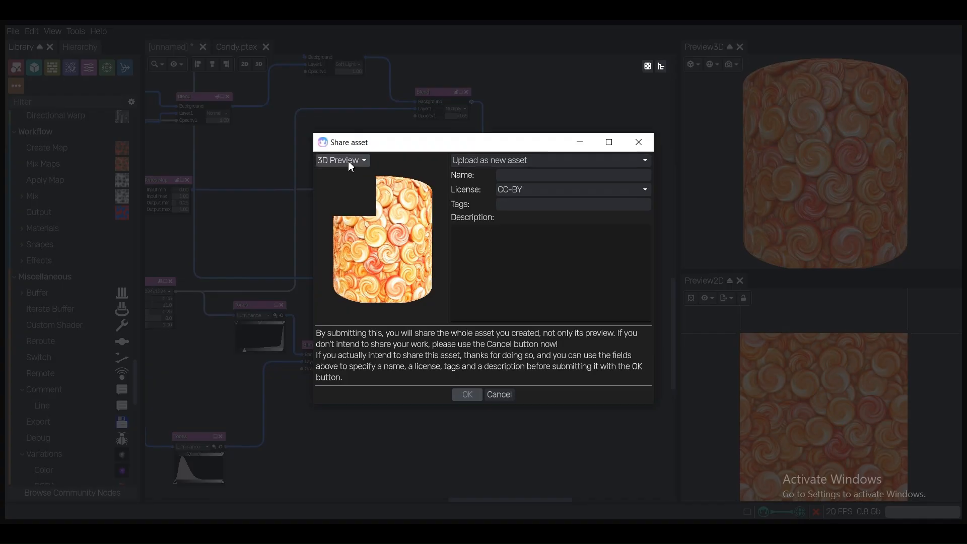
pyautogui.click(353, 173)
# Name the asset Candy, set its tags to "Candy Stylized" and enter Candy as its description
pyautogui.click(520, 174)
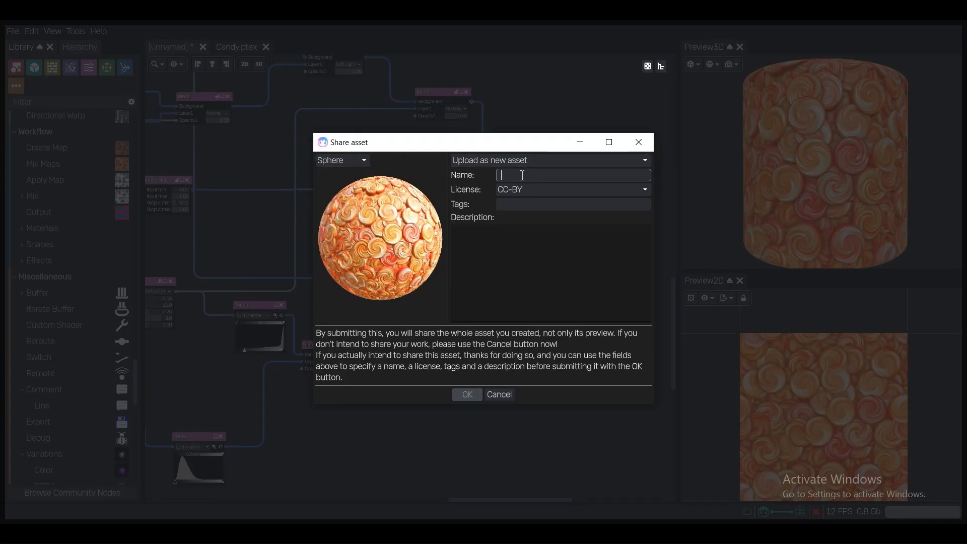
pyautogui.write('Can')
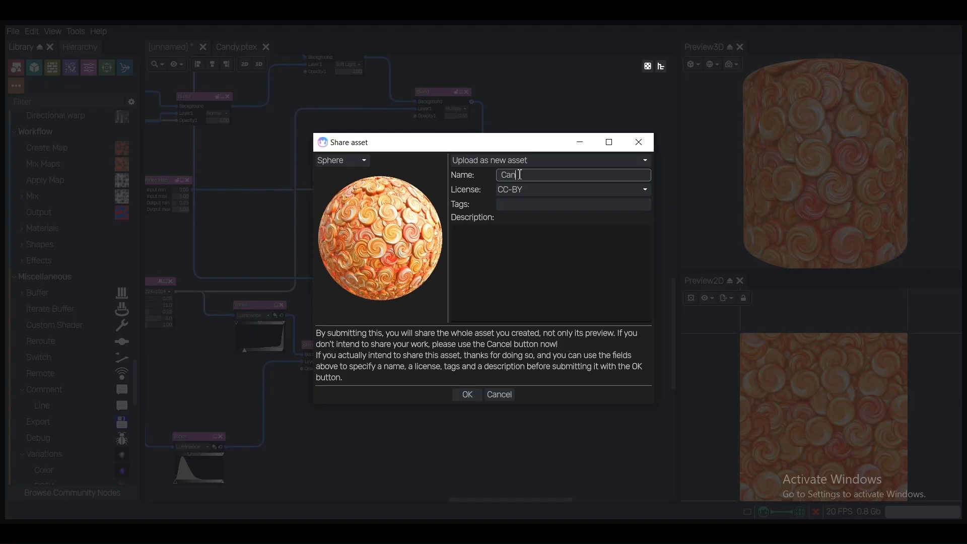
pyautogui.write('dy')
pyautogui.doubleClick(520, 174)
pyautogui.hotkey('ctrl', 'c')
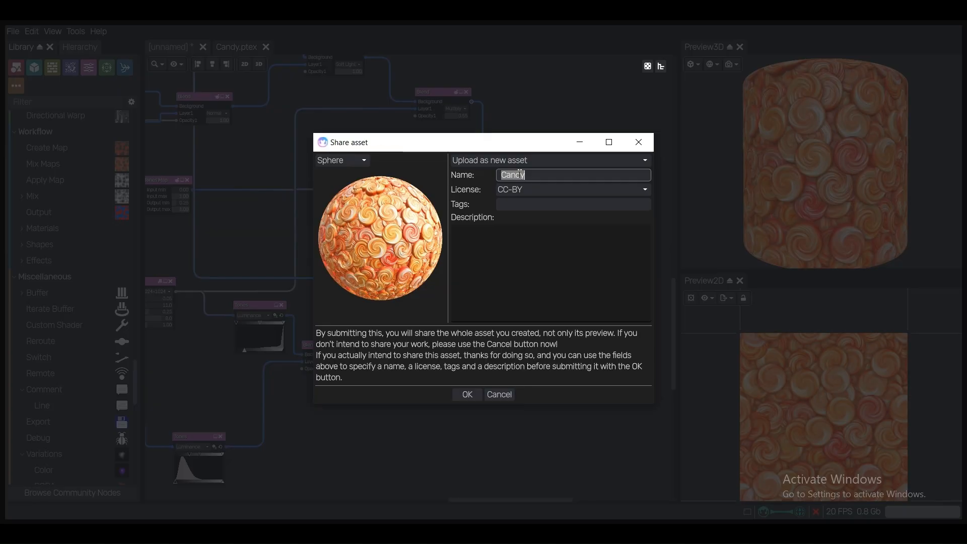
pyautogui.click(520, 205)
pyautogui.hotkey('ctrl', 'v')
pyautogui.press('Tab')
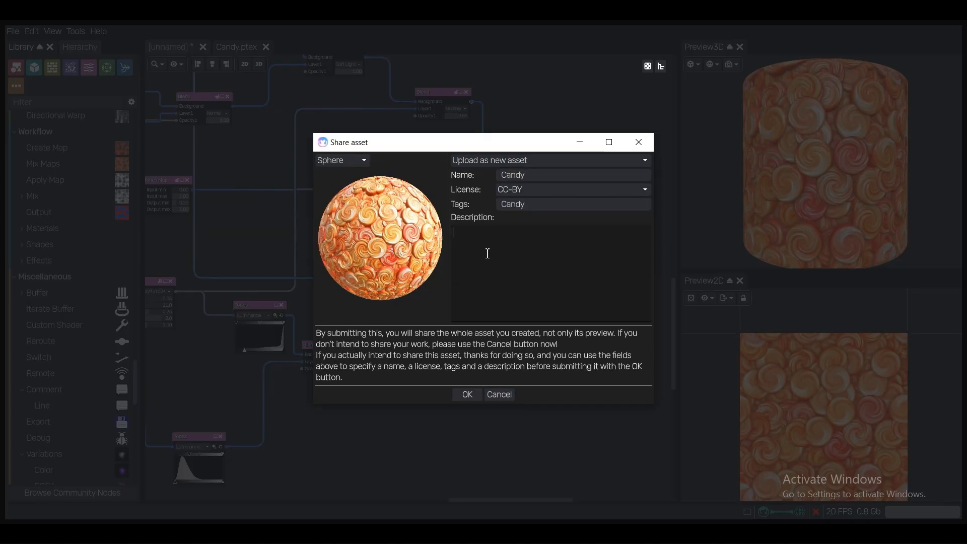
pyautogui.hotkey('ctrl', 'v')
pyautogui.click(541, 208)
pyautogui.write('S')
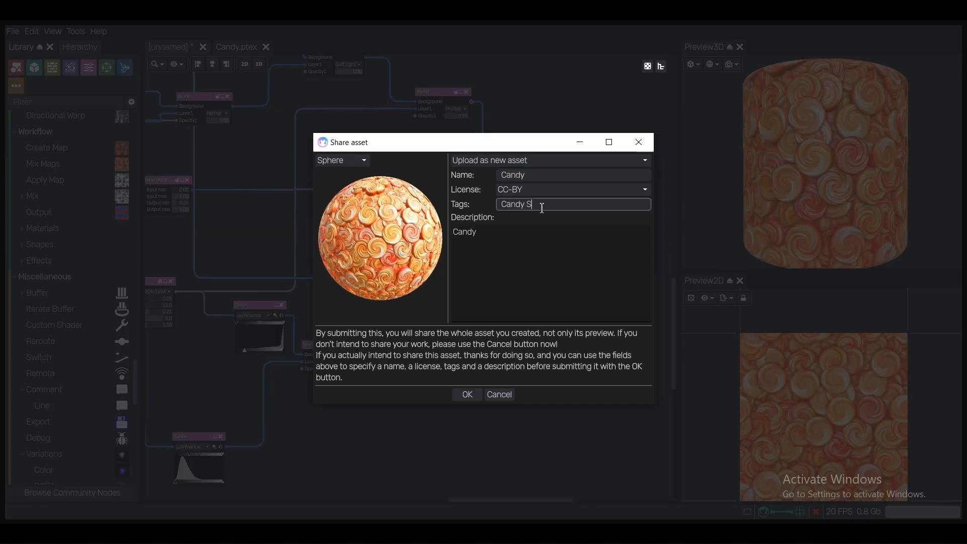
pyautogui.write('tylized')
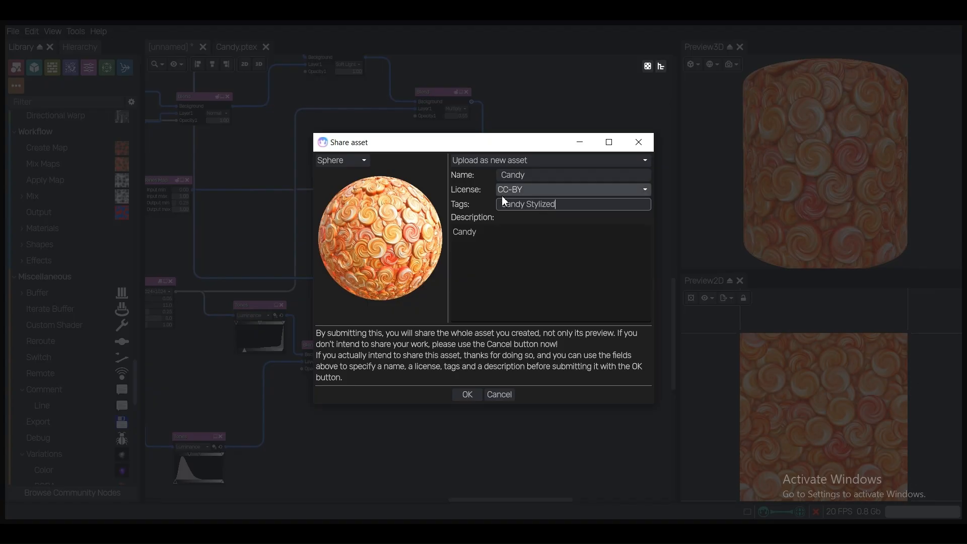
# Try the CC0 and CC-BY-SA licenses for the asset and set the license back to CC-BY
pyautogui.click(569, 188)
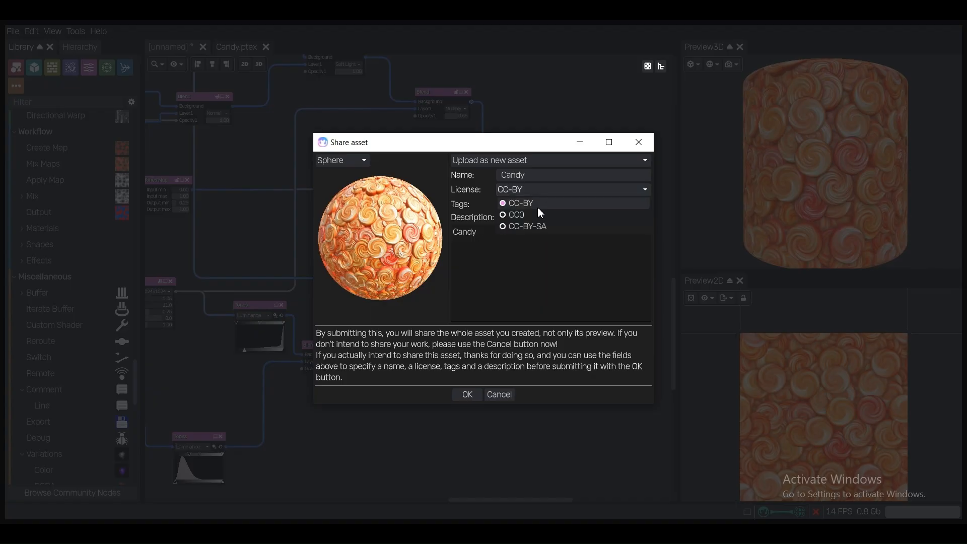
pyautogui.click(521, 213)
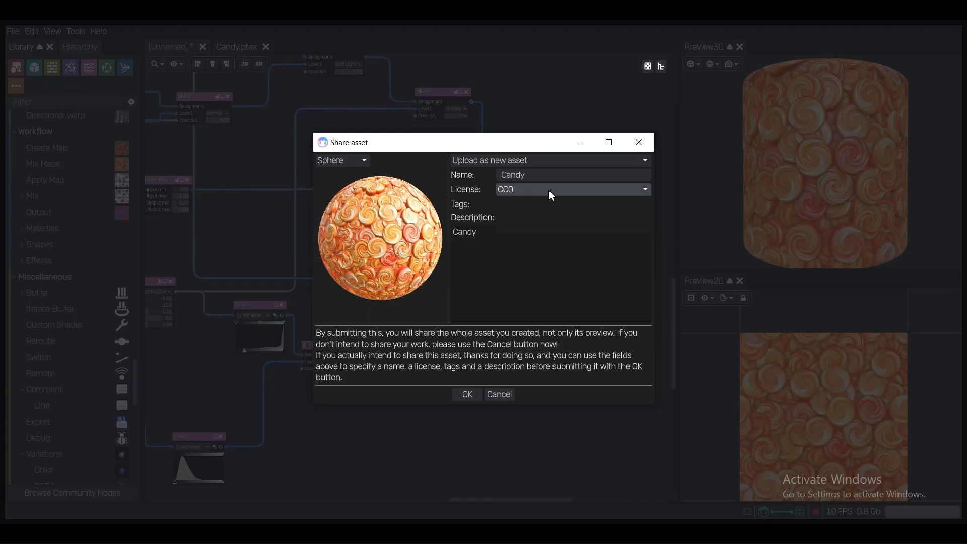
pyautogui.click(549, 189)
pyautogui.click(539, 226)
pyautogui.click(561, 188)
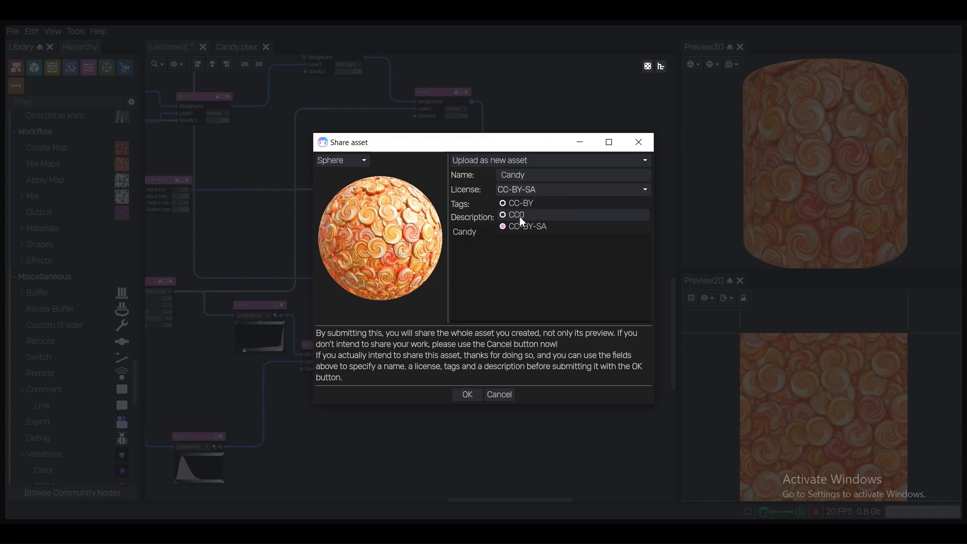
pyautogui.click(518, 214)
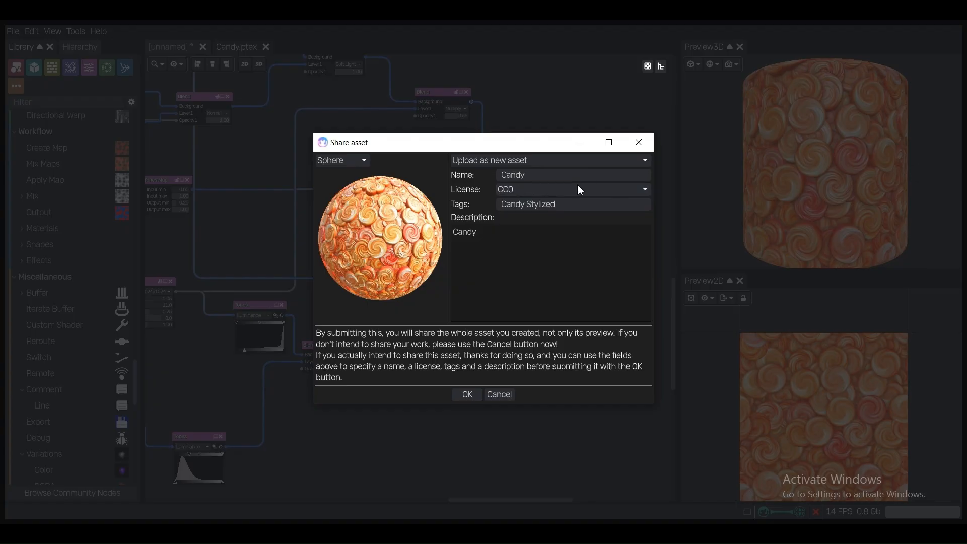
pyautogui.click(542, 188)
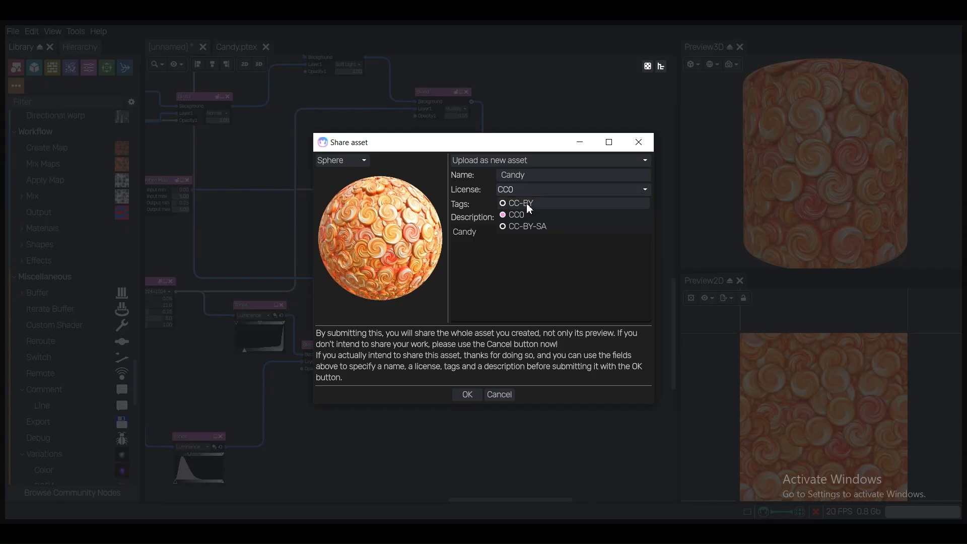
pyautogui.click(526, 203)
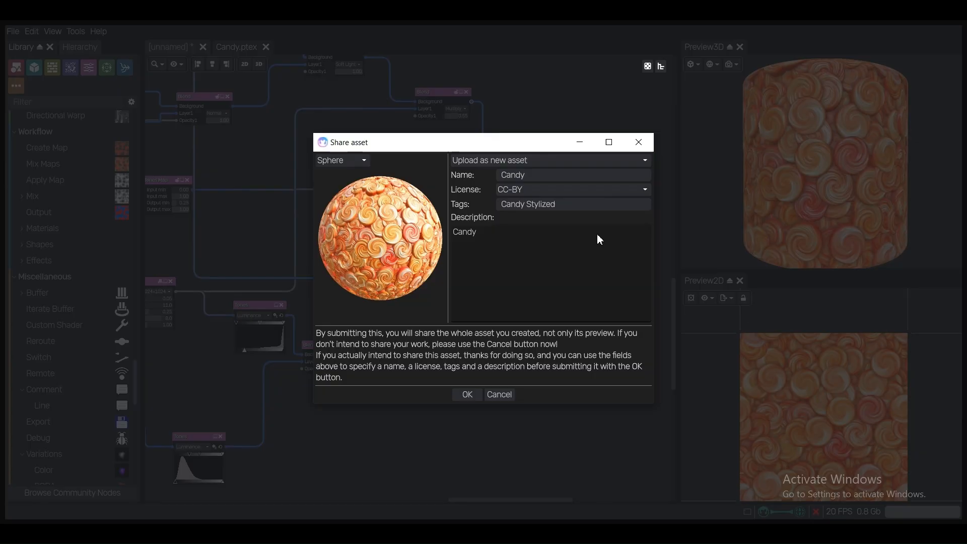
# Submit the Candy asset for upload and switch to the Material Maker website in the browser
pyautogui.click(466, 395)
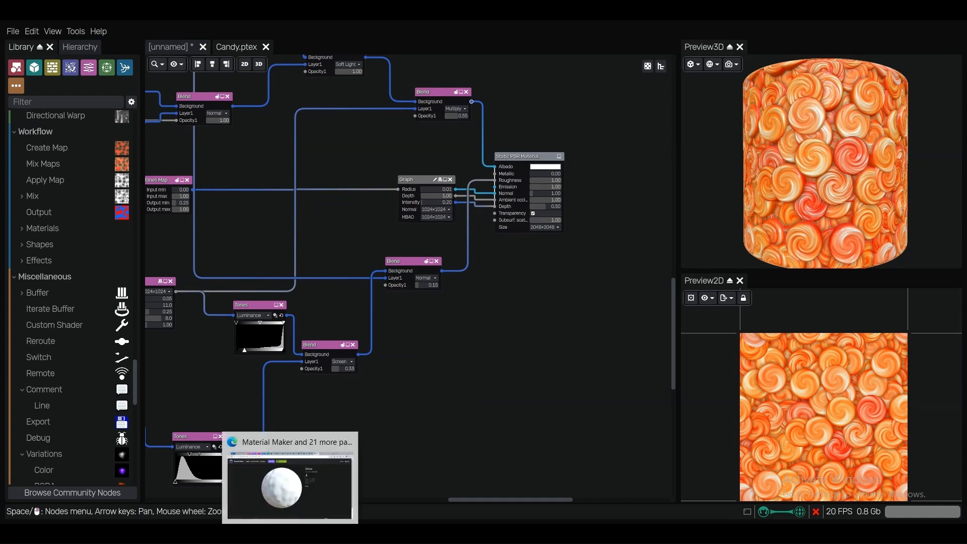
pyautogui.click(285, 471)
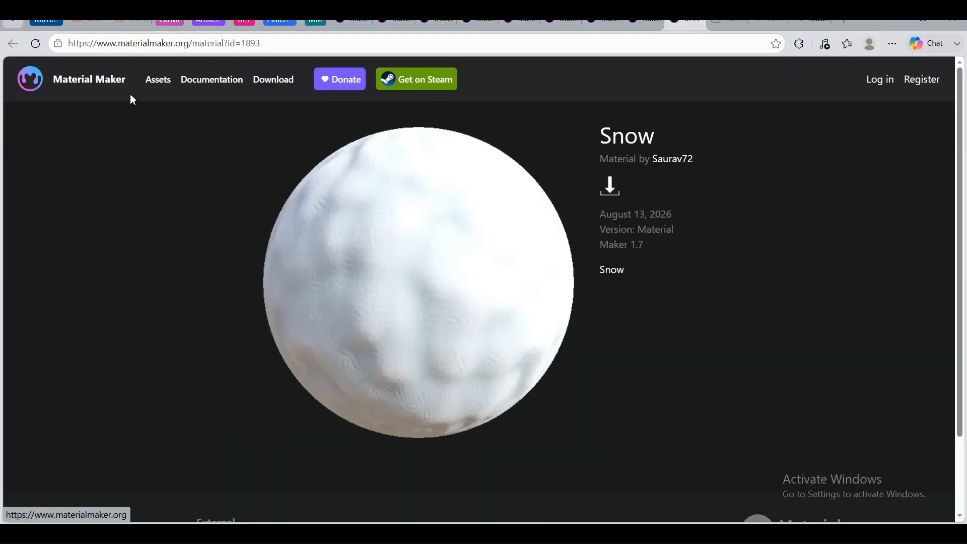
# Open the website's material assets and list all materials by the Candy material's author
pyautogui.click(164, 90)
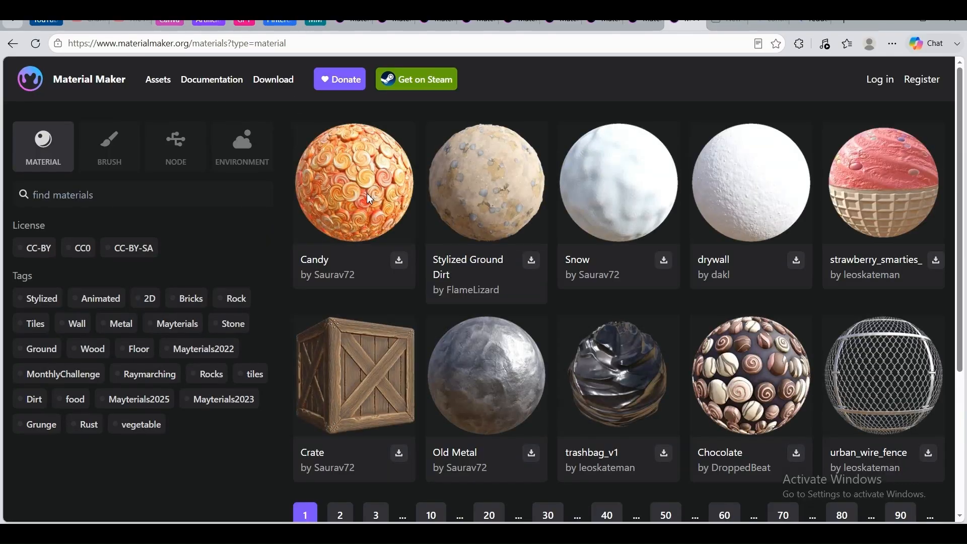
pyautogui.scroll(-2, 370, 198)
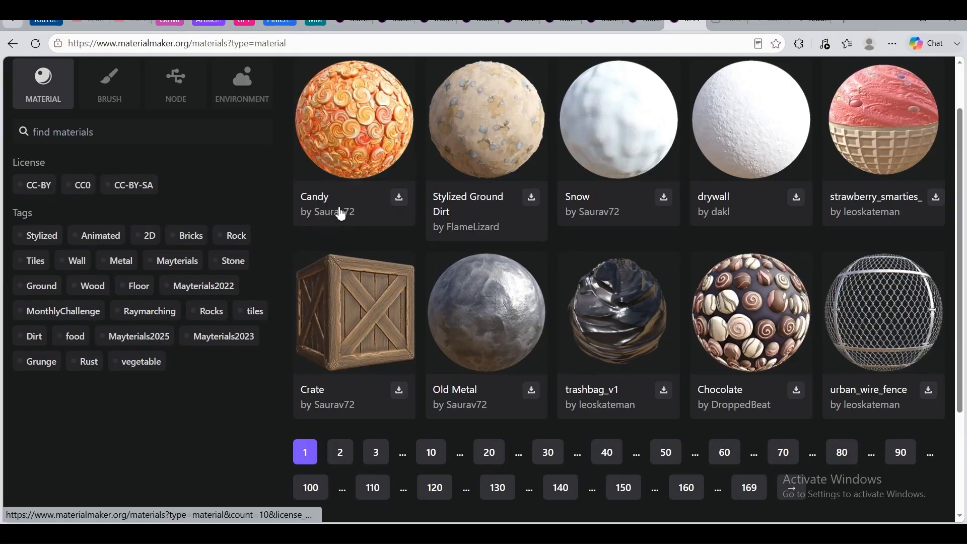
pyautogui.click(337, 217)
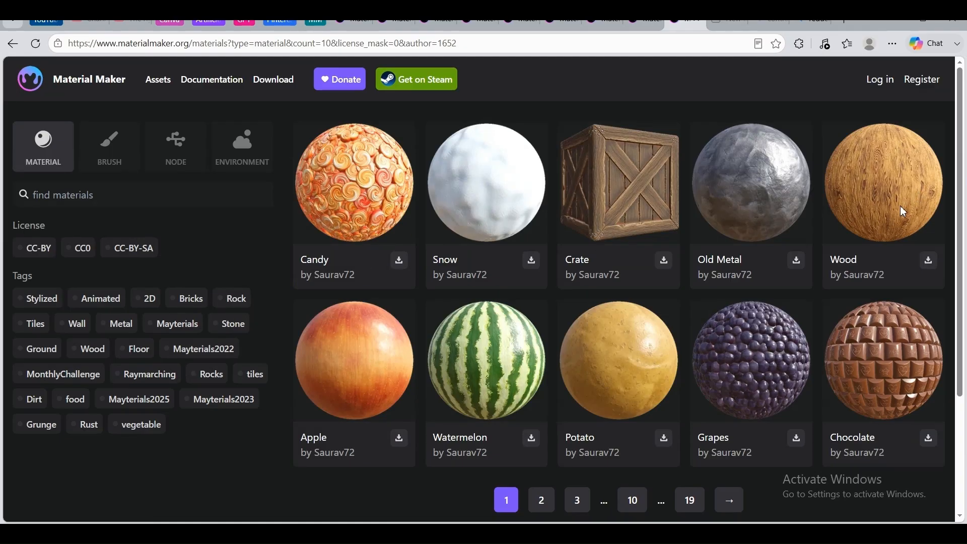
# Look through page 2 of the author's materials and return to page 1
pyautogui.scroll(-1, 894, 257)
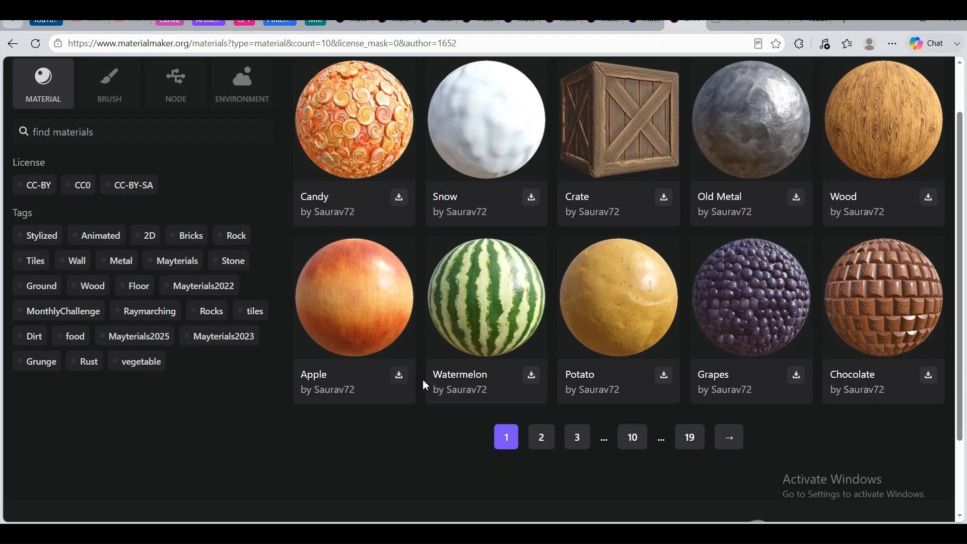
pyautogui.click(544, 440)
pyautogui.scroll(-1, 913, 320)
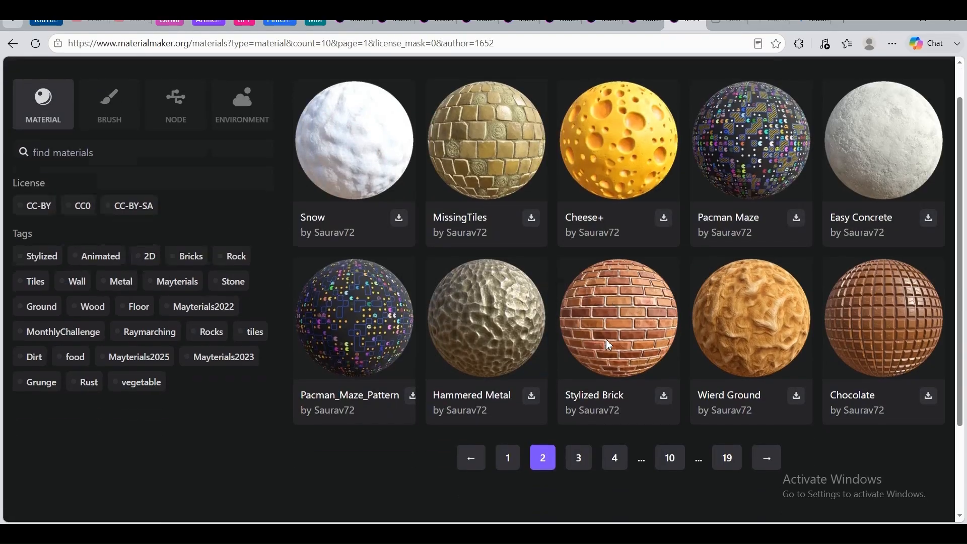
pyautogui.click(510, 439)
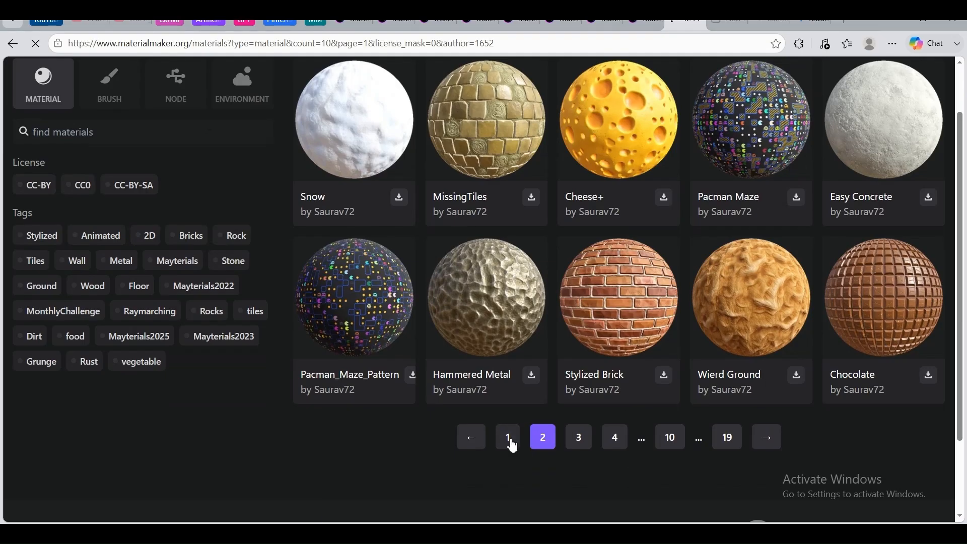
# View the asset pages of the lower-row Chocolate and Grapes materials, returning to the author's material list each time
pyautogui.scroll(-3, 589, 298)
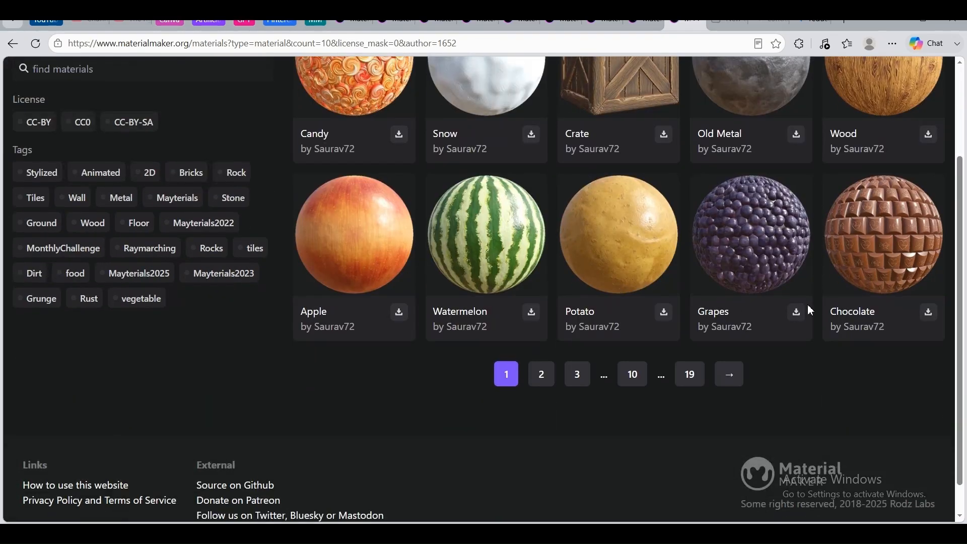
pyautogui.click(853, 310)
pyautogui.click(13, 44)
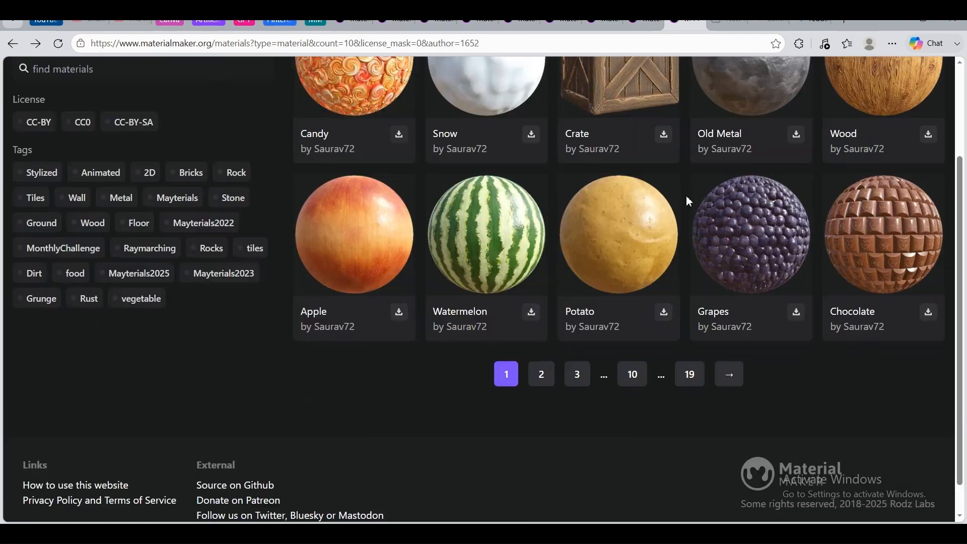
pyautogui.click(729, 314)
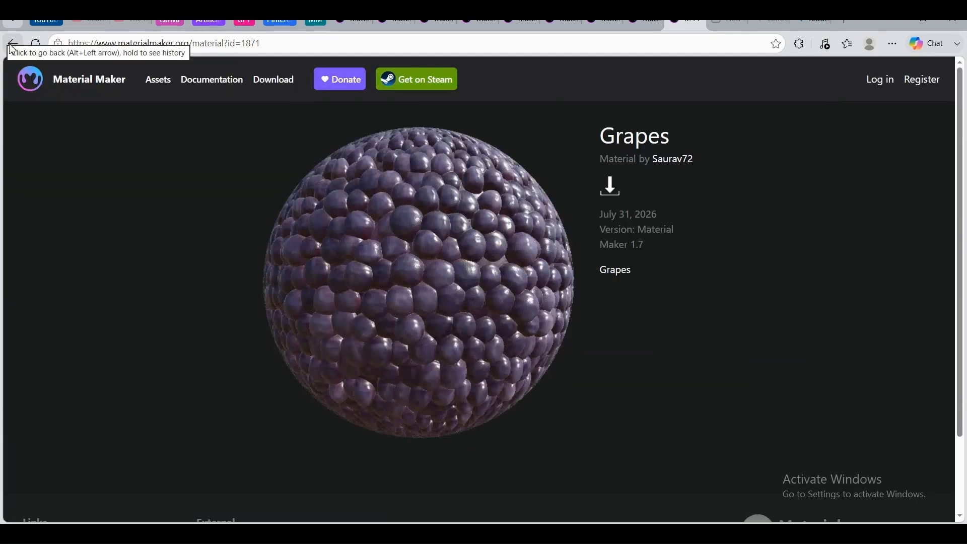
pyautogui.click(12, 44)
# Browse pages 2, 3 and 4 of the author's published materials
pyautogui.click(543, 381)
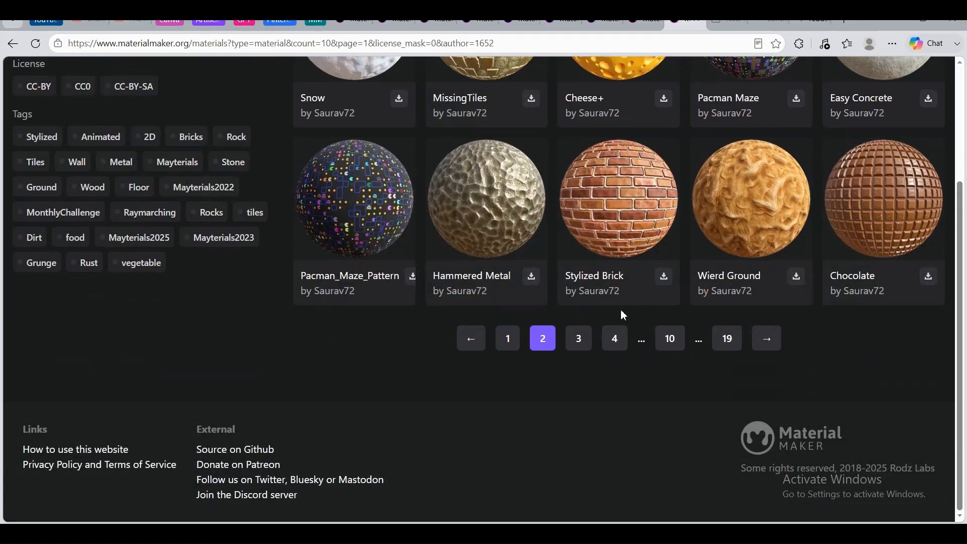
pyautogui.click(578, 338)
pyautogui.scroll(-1, 556, 265)
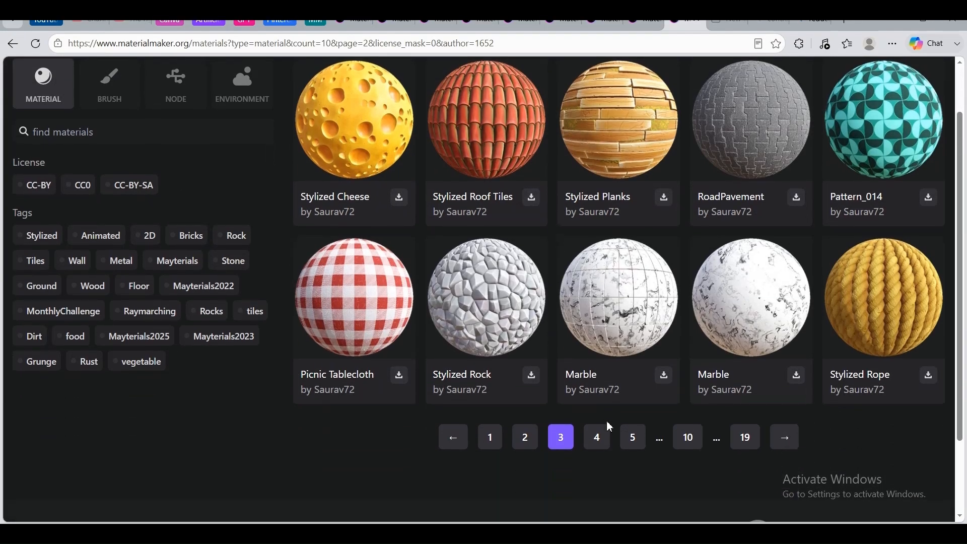
pyautogui.click(599, 437)
pyautogui.scroll(-3, 552, 191)
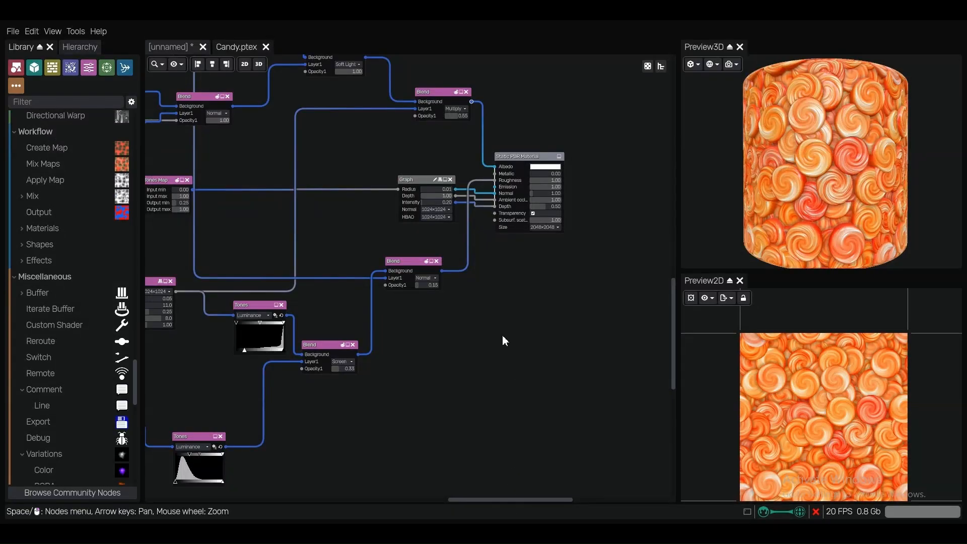
pyautogui.scroll(-4, 493, 318)
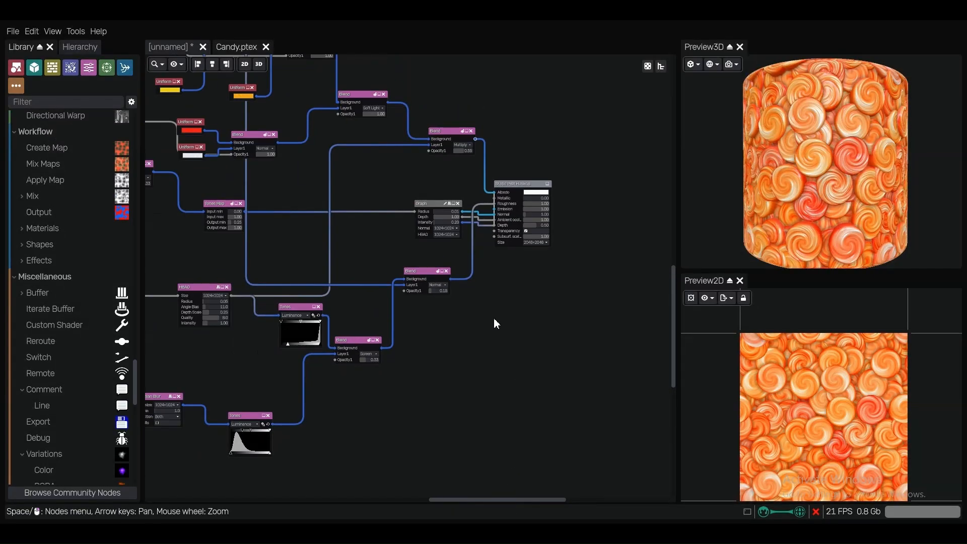
# In Material Maker, move the Static PBR Material node further right, away from the Graph and Blend nodes feeding it
pyautogui.moveTo(504, 330); pyautogui.dragTo(514, 339, button='middle')
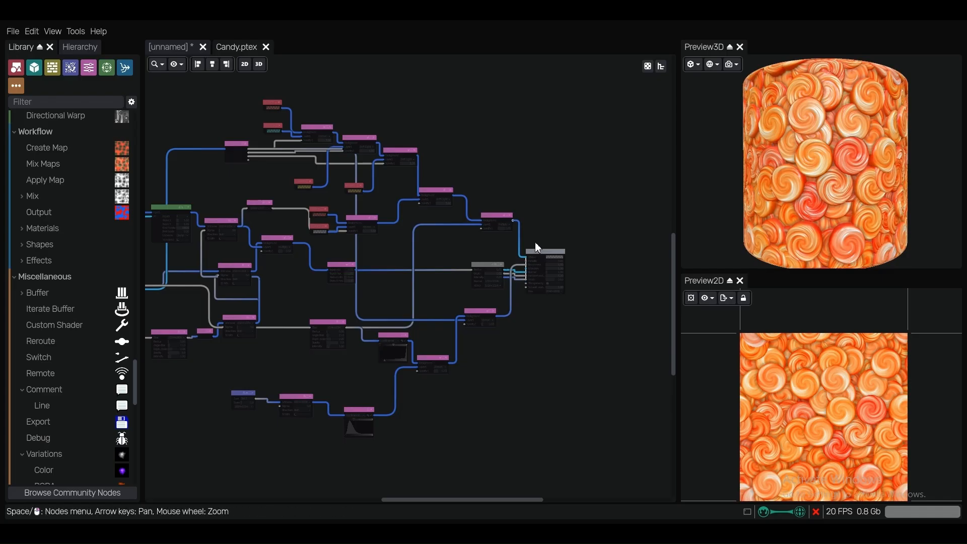
pyautogui.scroll(5, 534, 243)
pyautogui.scroll(1, 543, 259)
pyautogui.moveTo(543, 258); pyautogui.dragTo(577, 254)
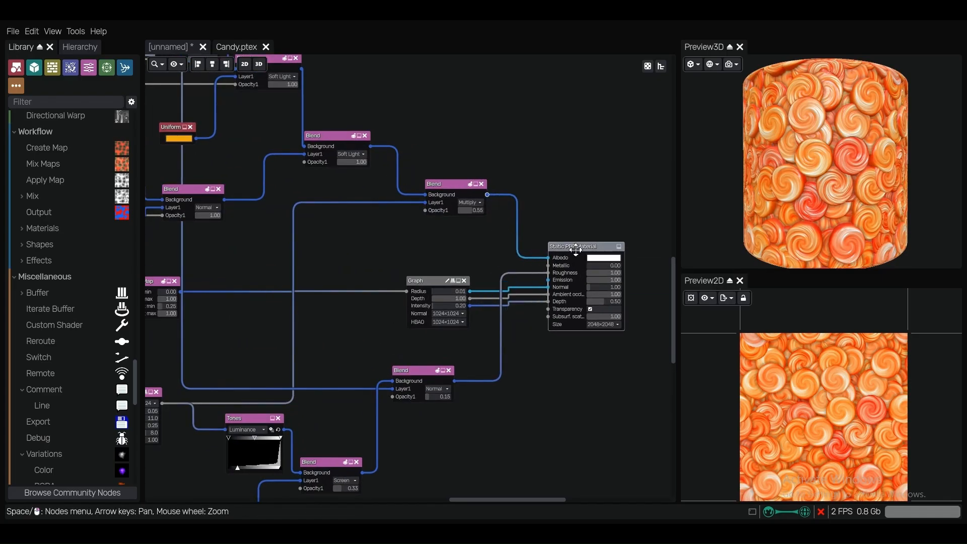